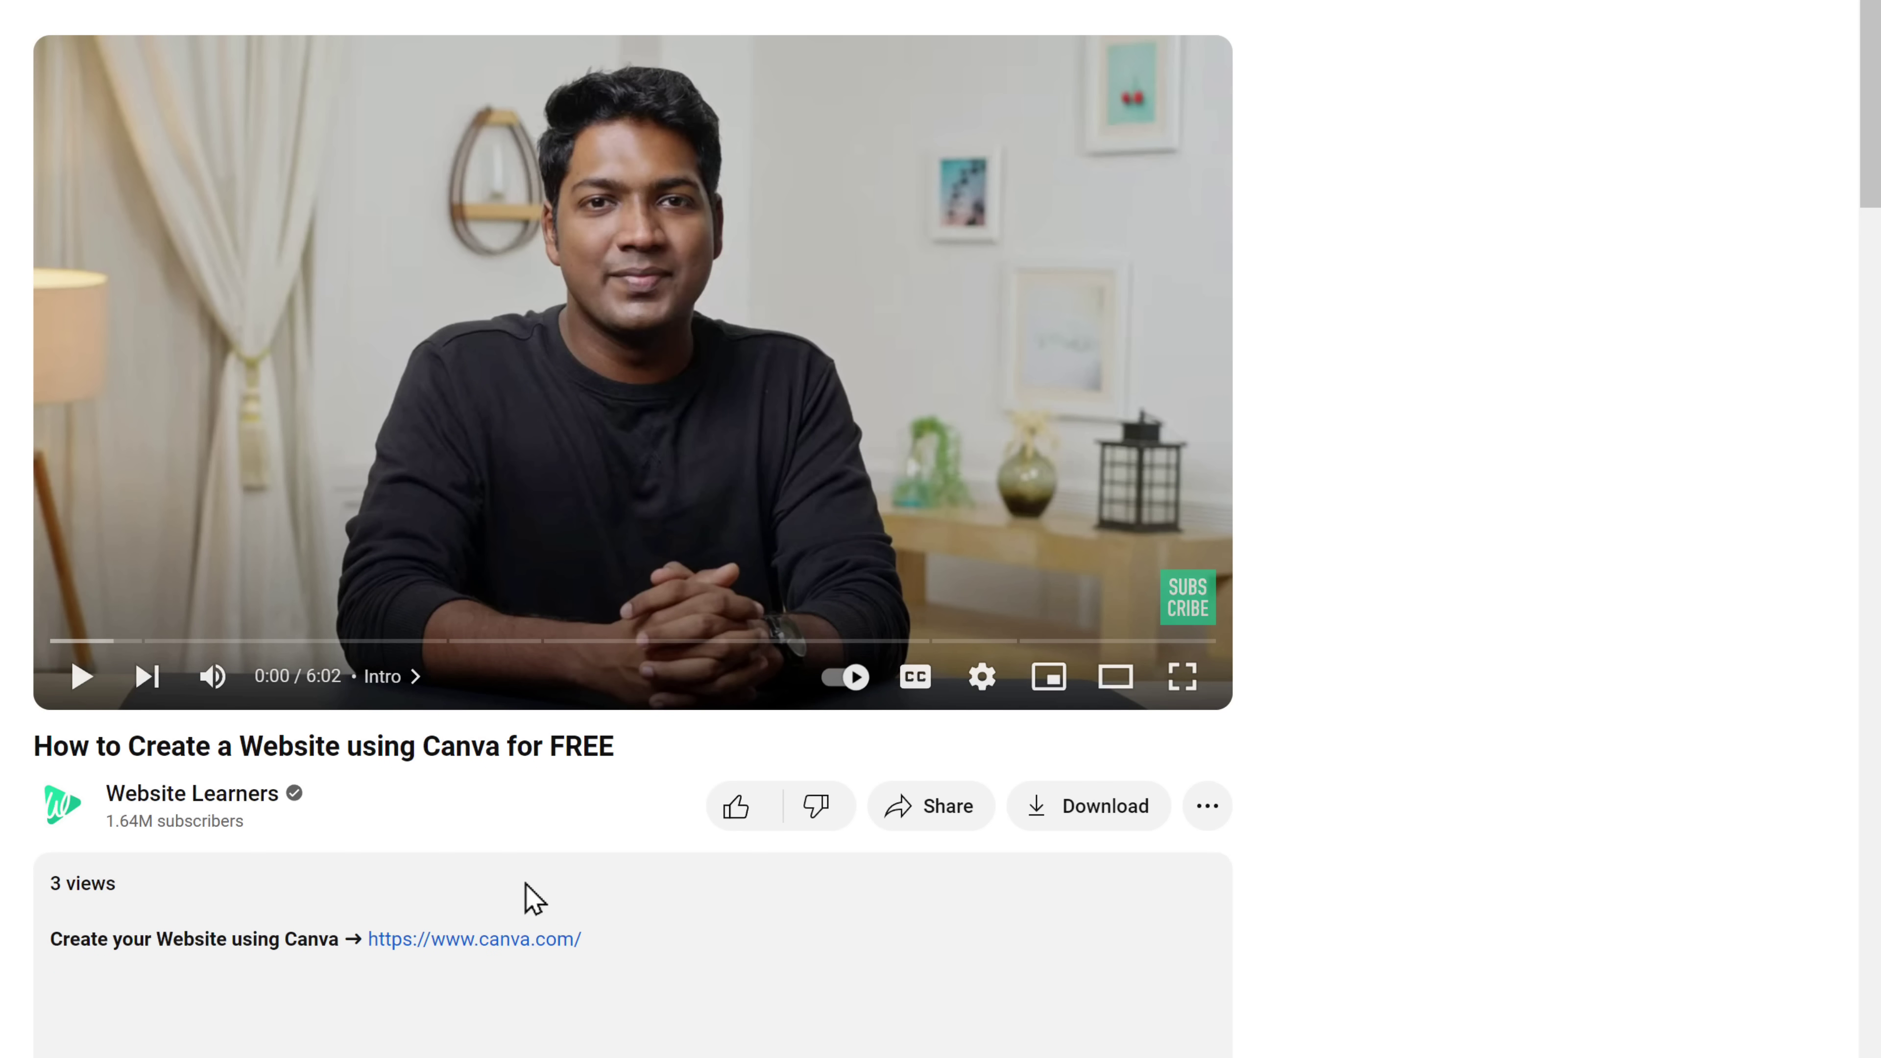
Step: Go to canva.com and log in with the linked Google account
left_click(459, 941)
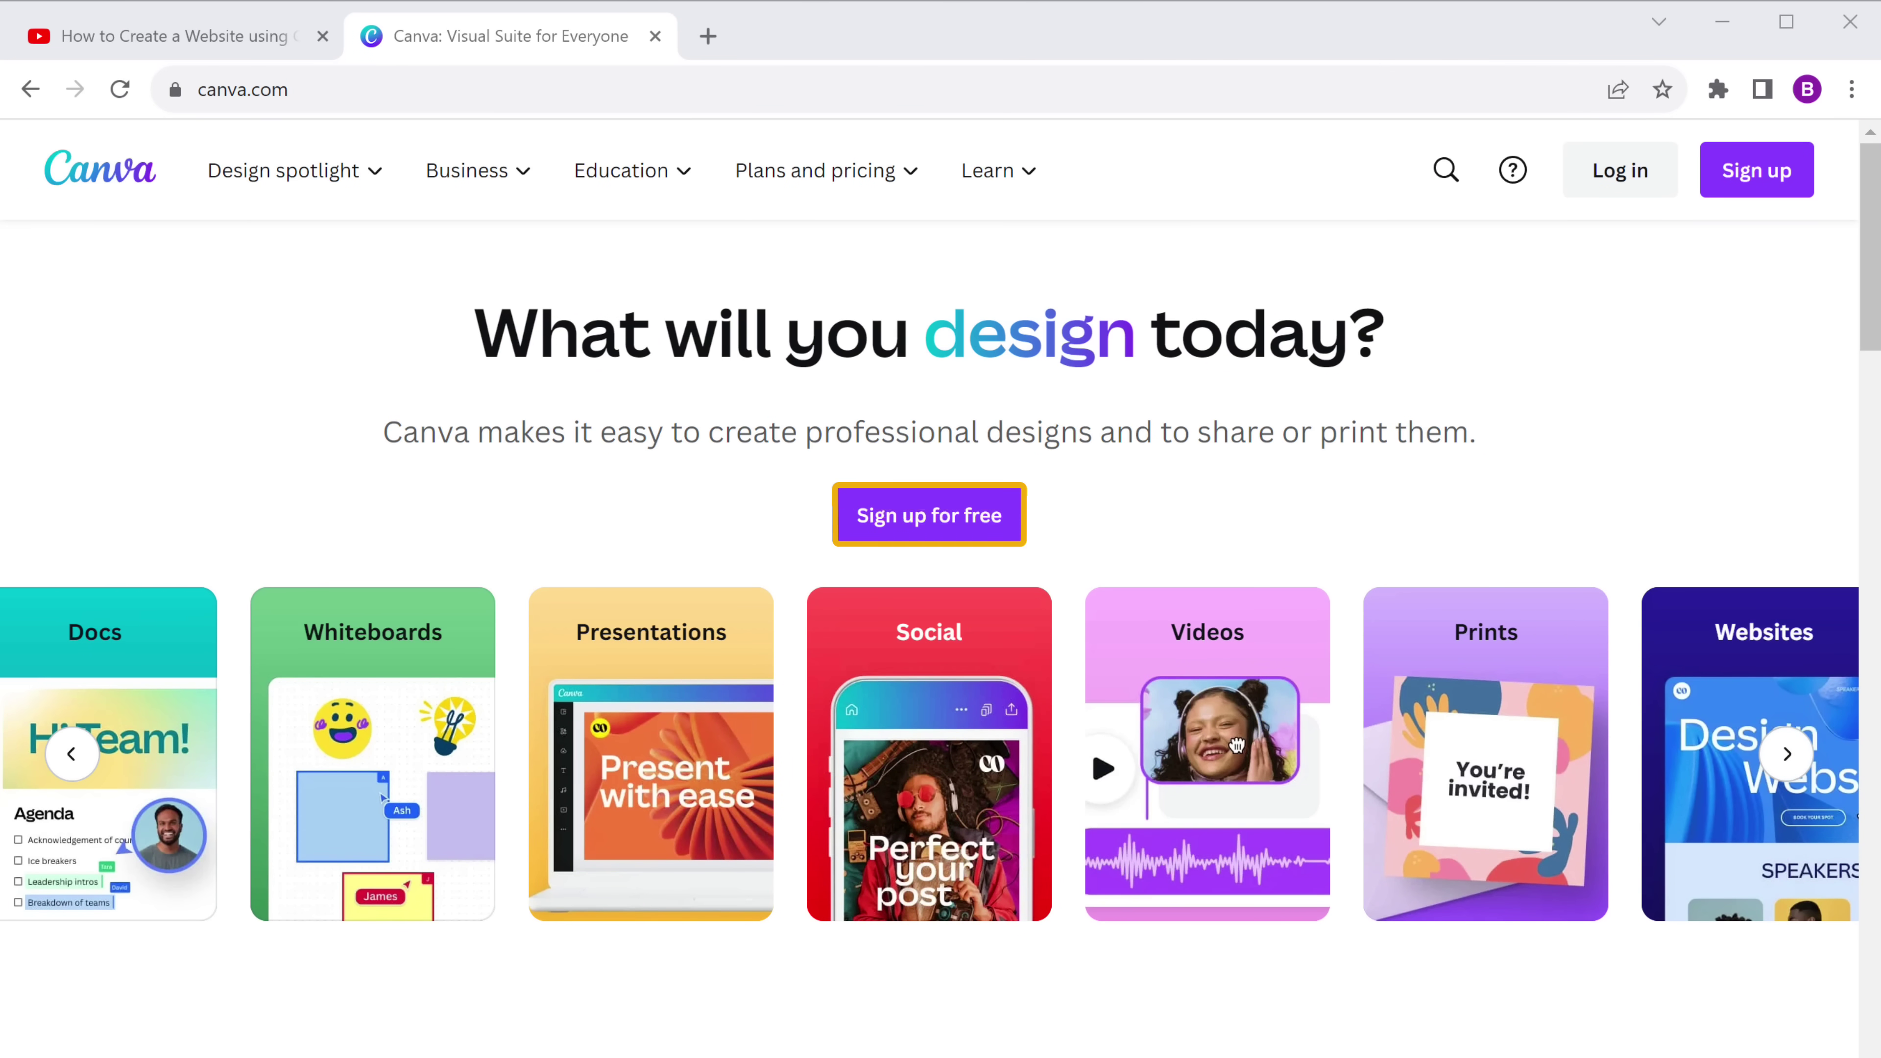
left_click(932, 534)
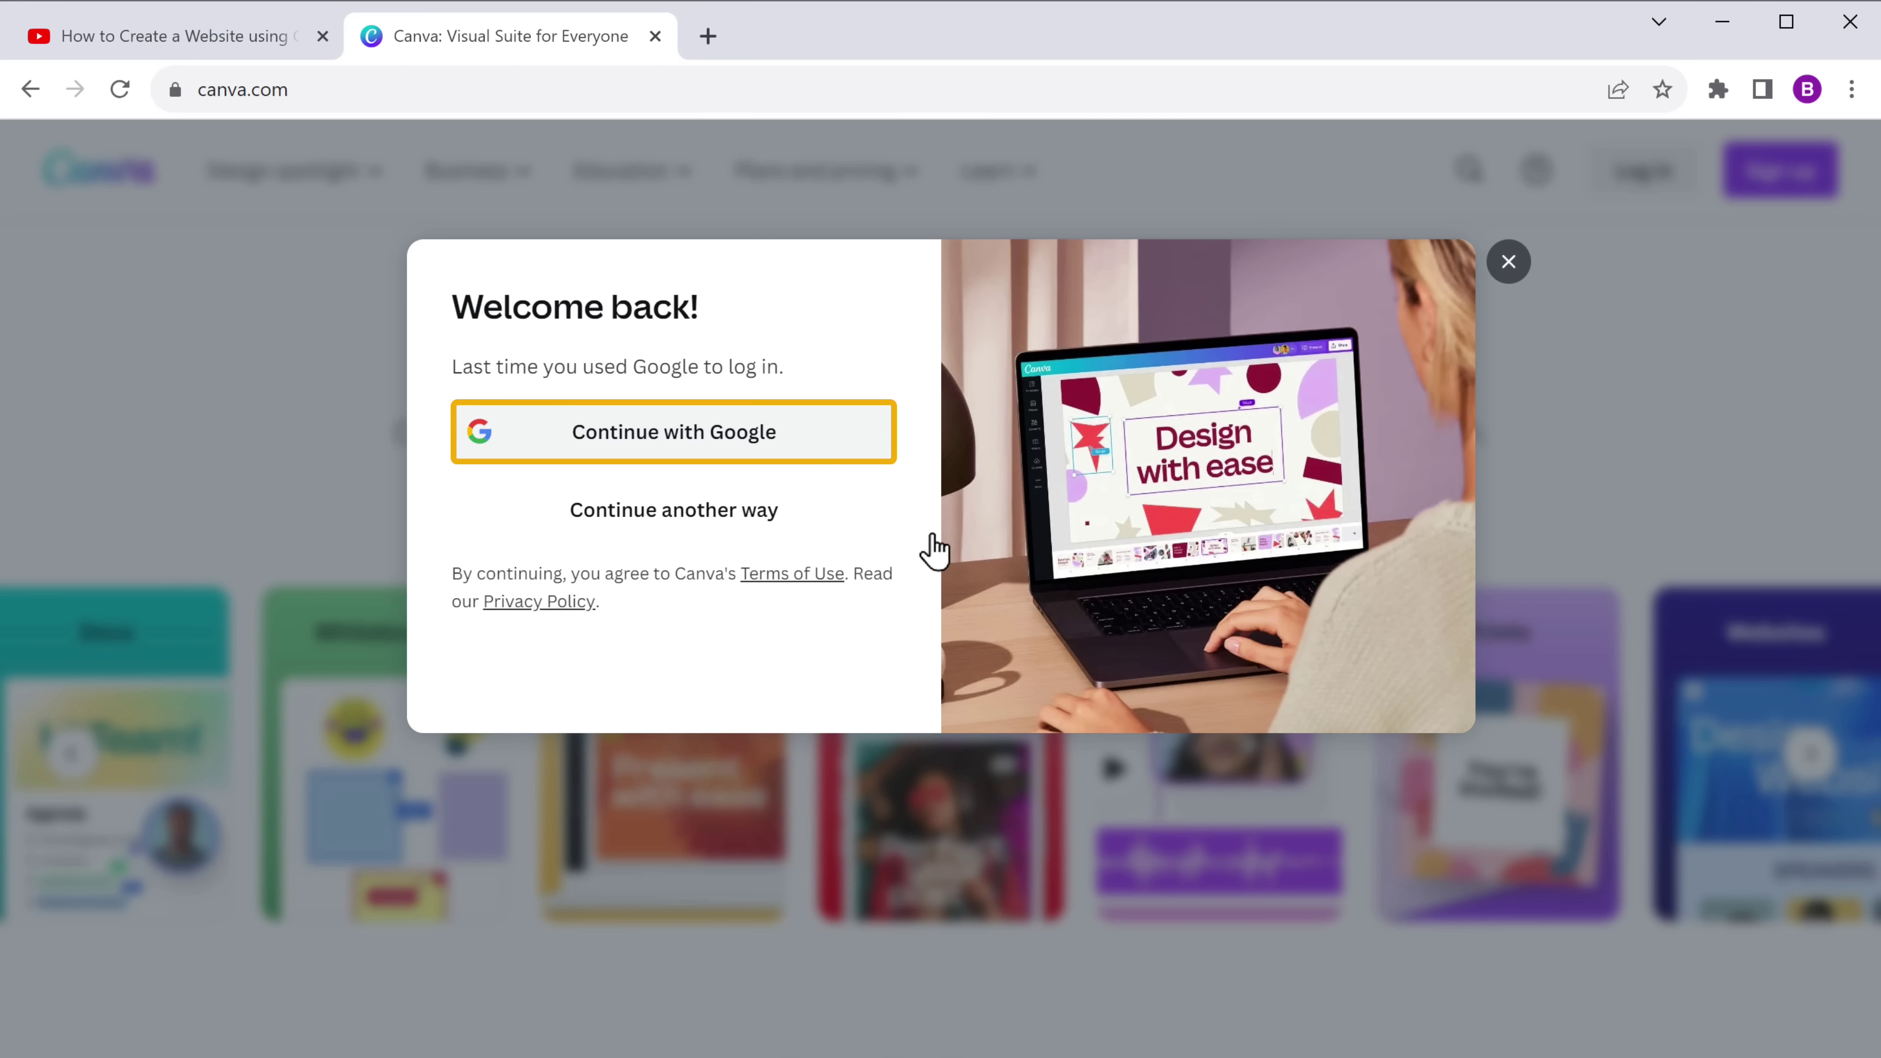
left_click(668, 445)
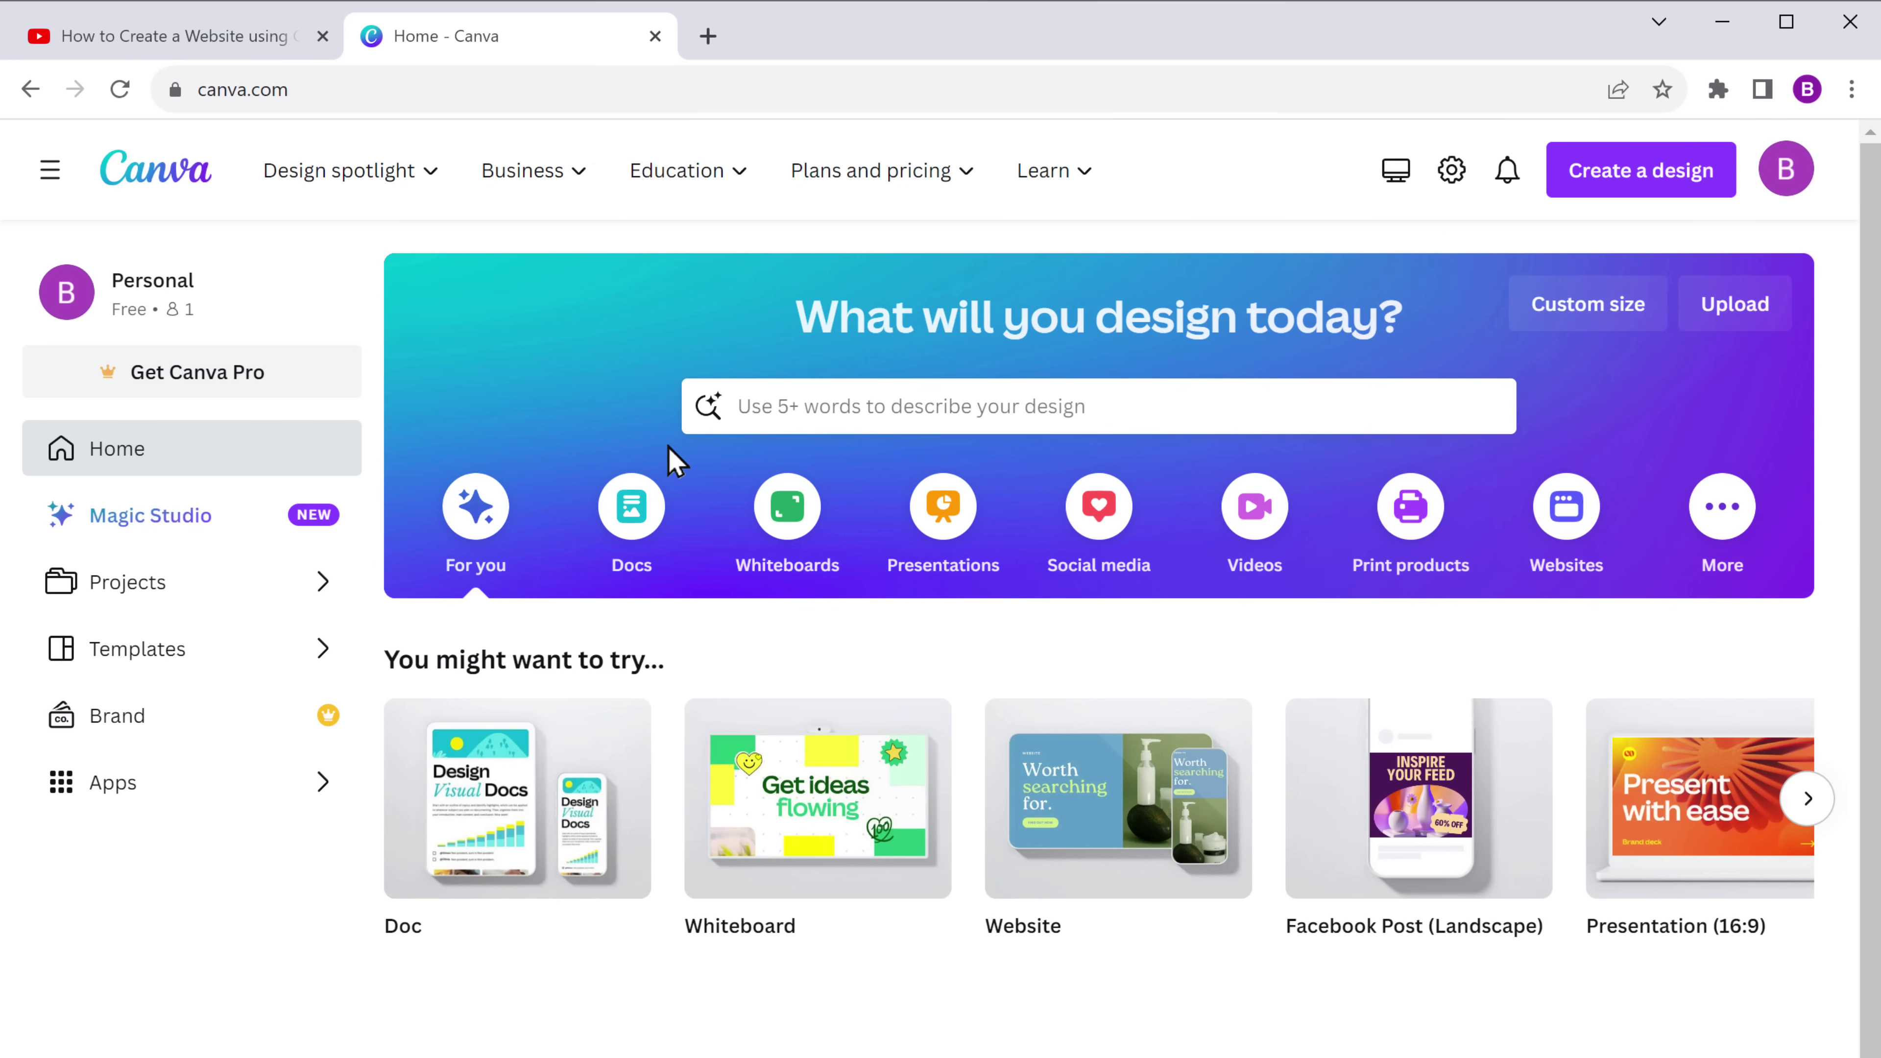
Step: Search templates for 'Website' and preview the App Business Website template
type("Website")
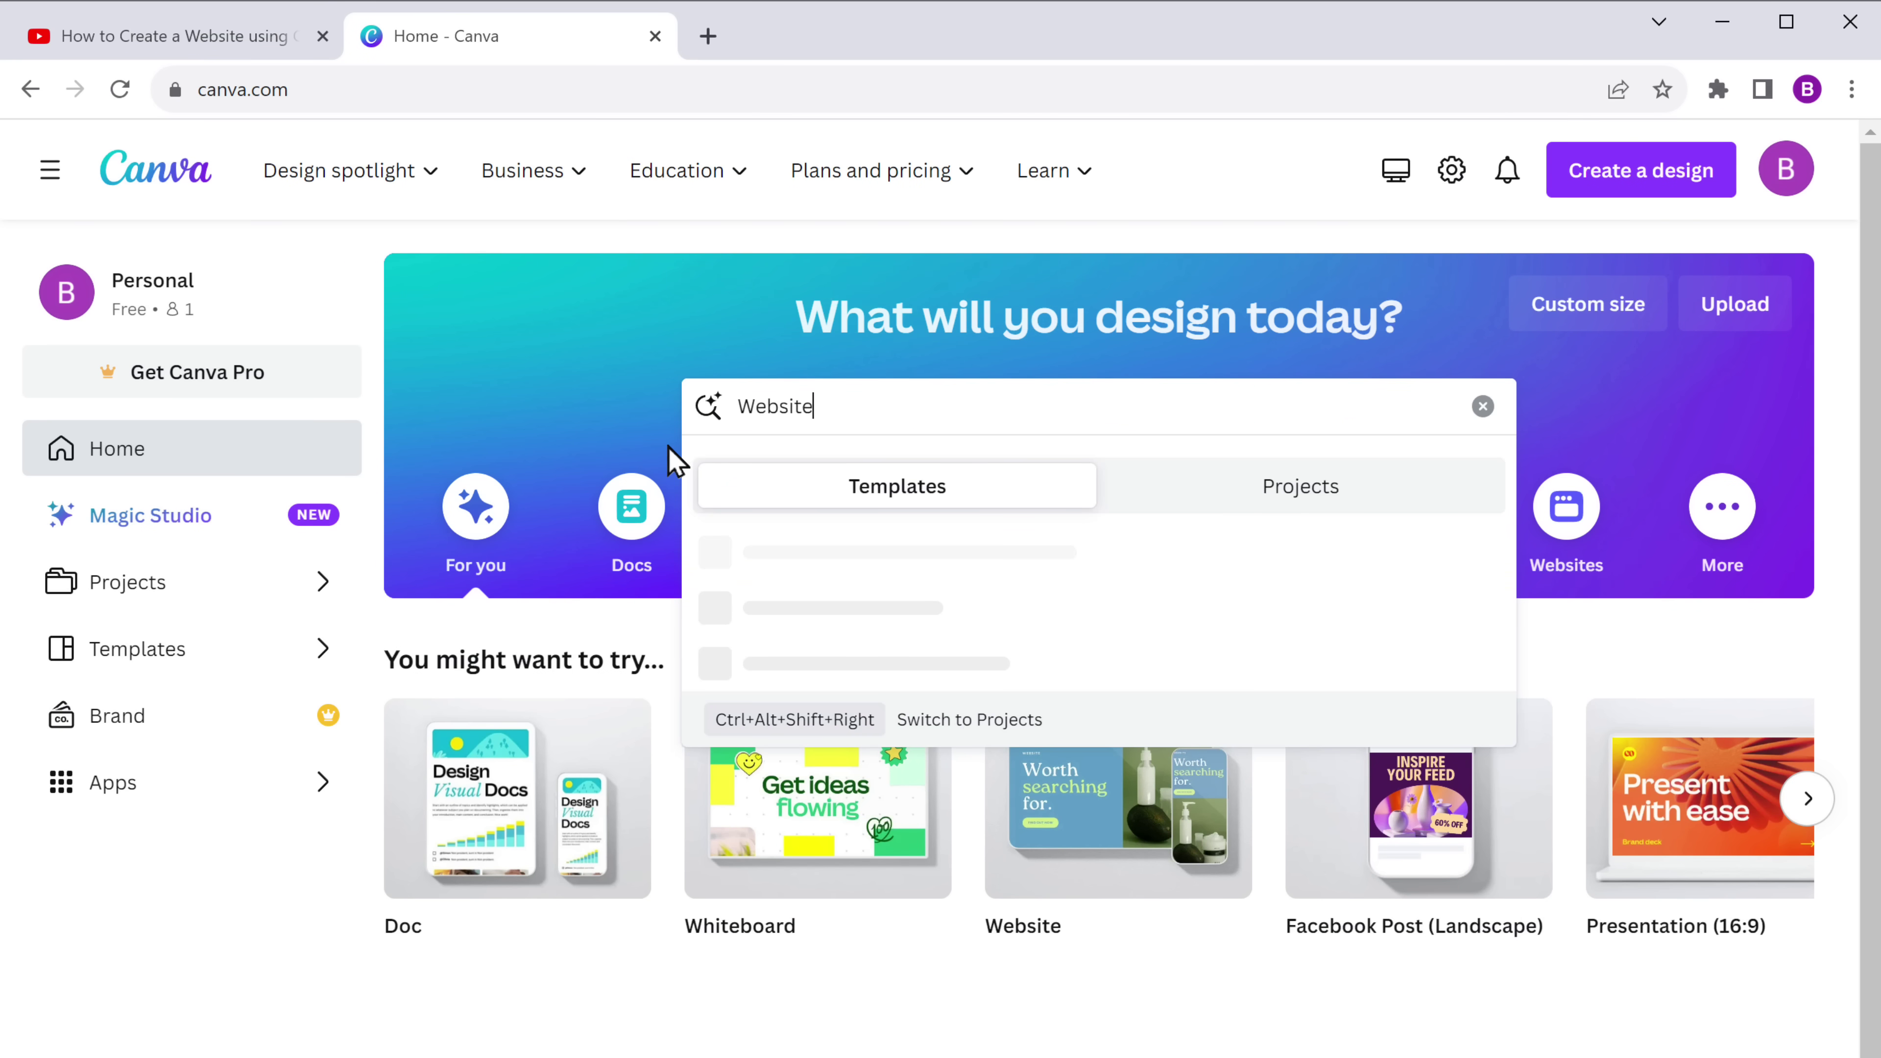
key("Return")
scroll(668, 445, "down", 2)
scroll(675, 459, "down", 20)
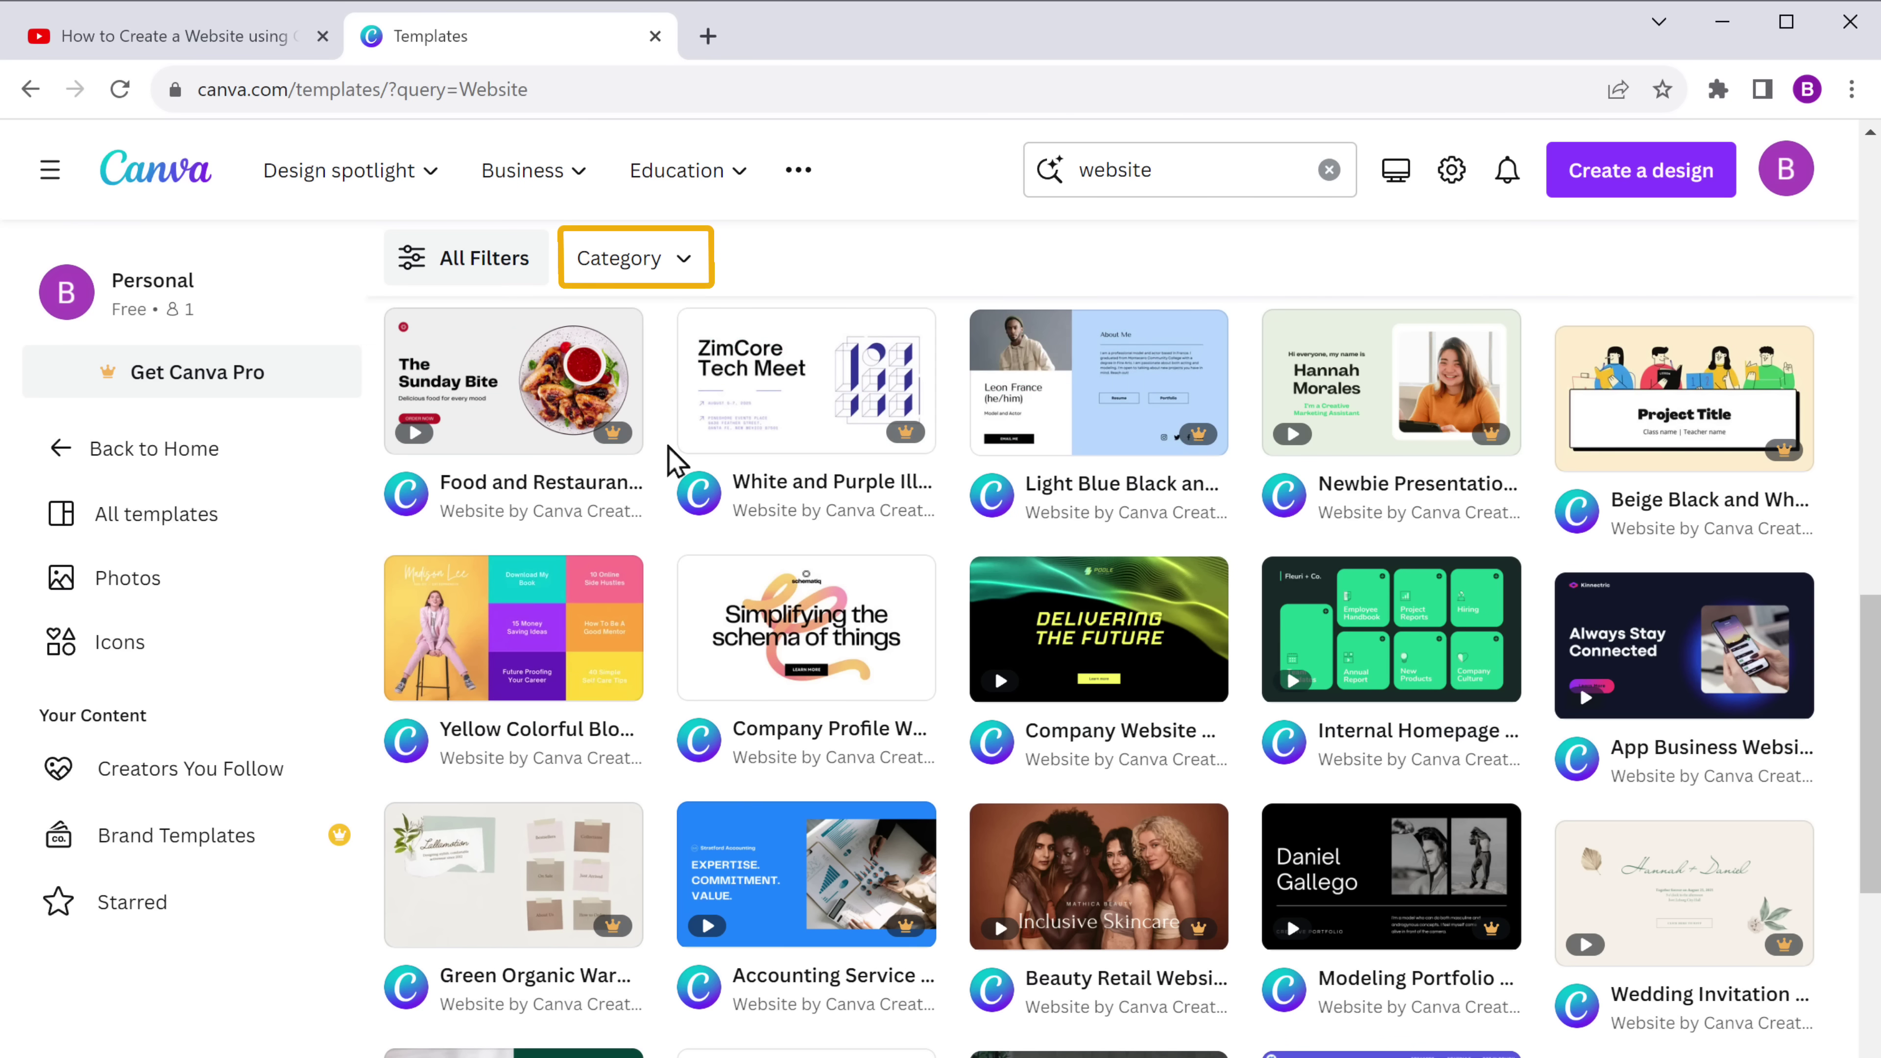
left_click(684, 259)
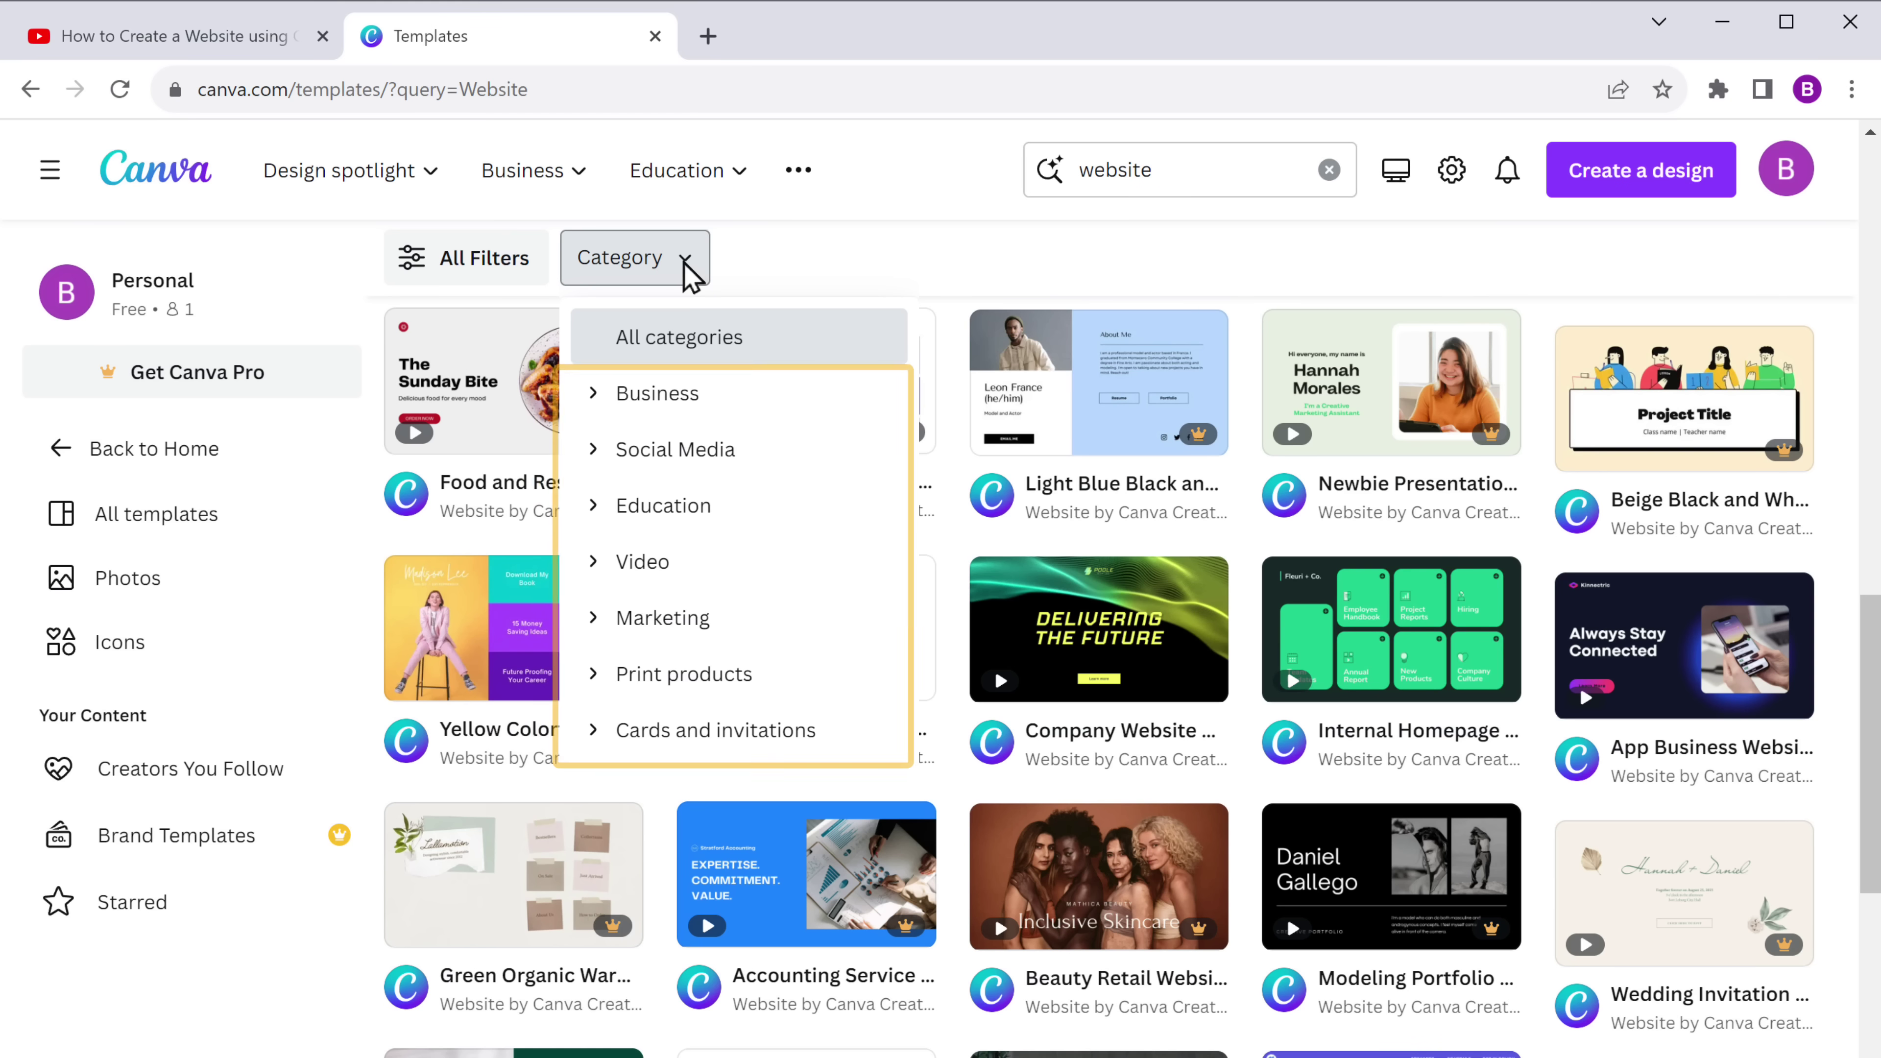
left_click(685, 259)
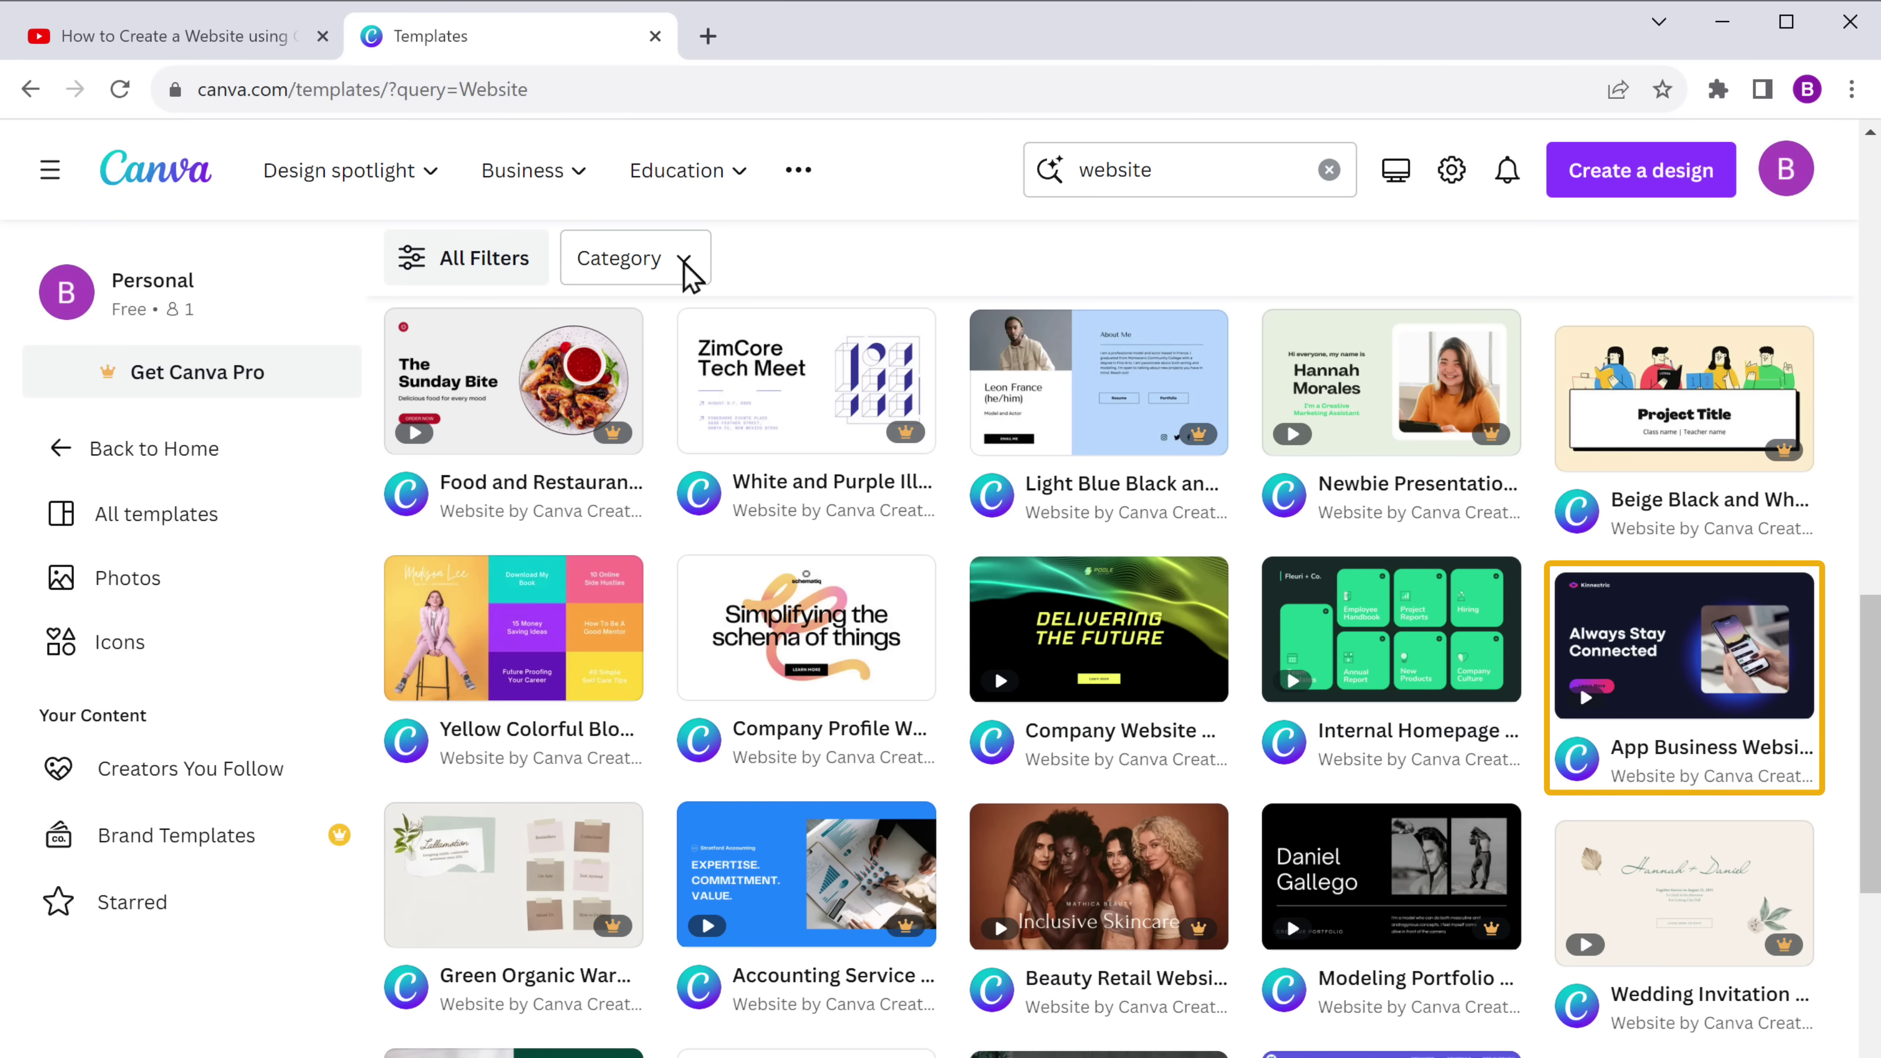
left_click(1681, 669)
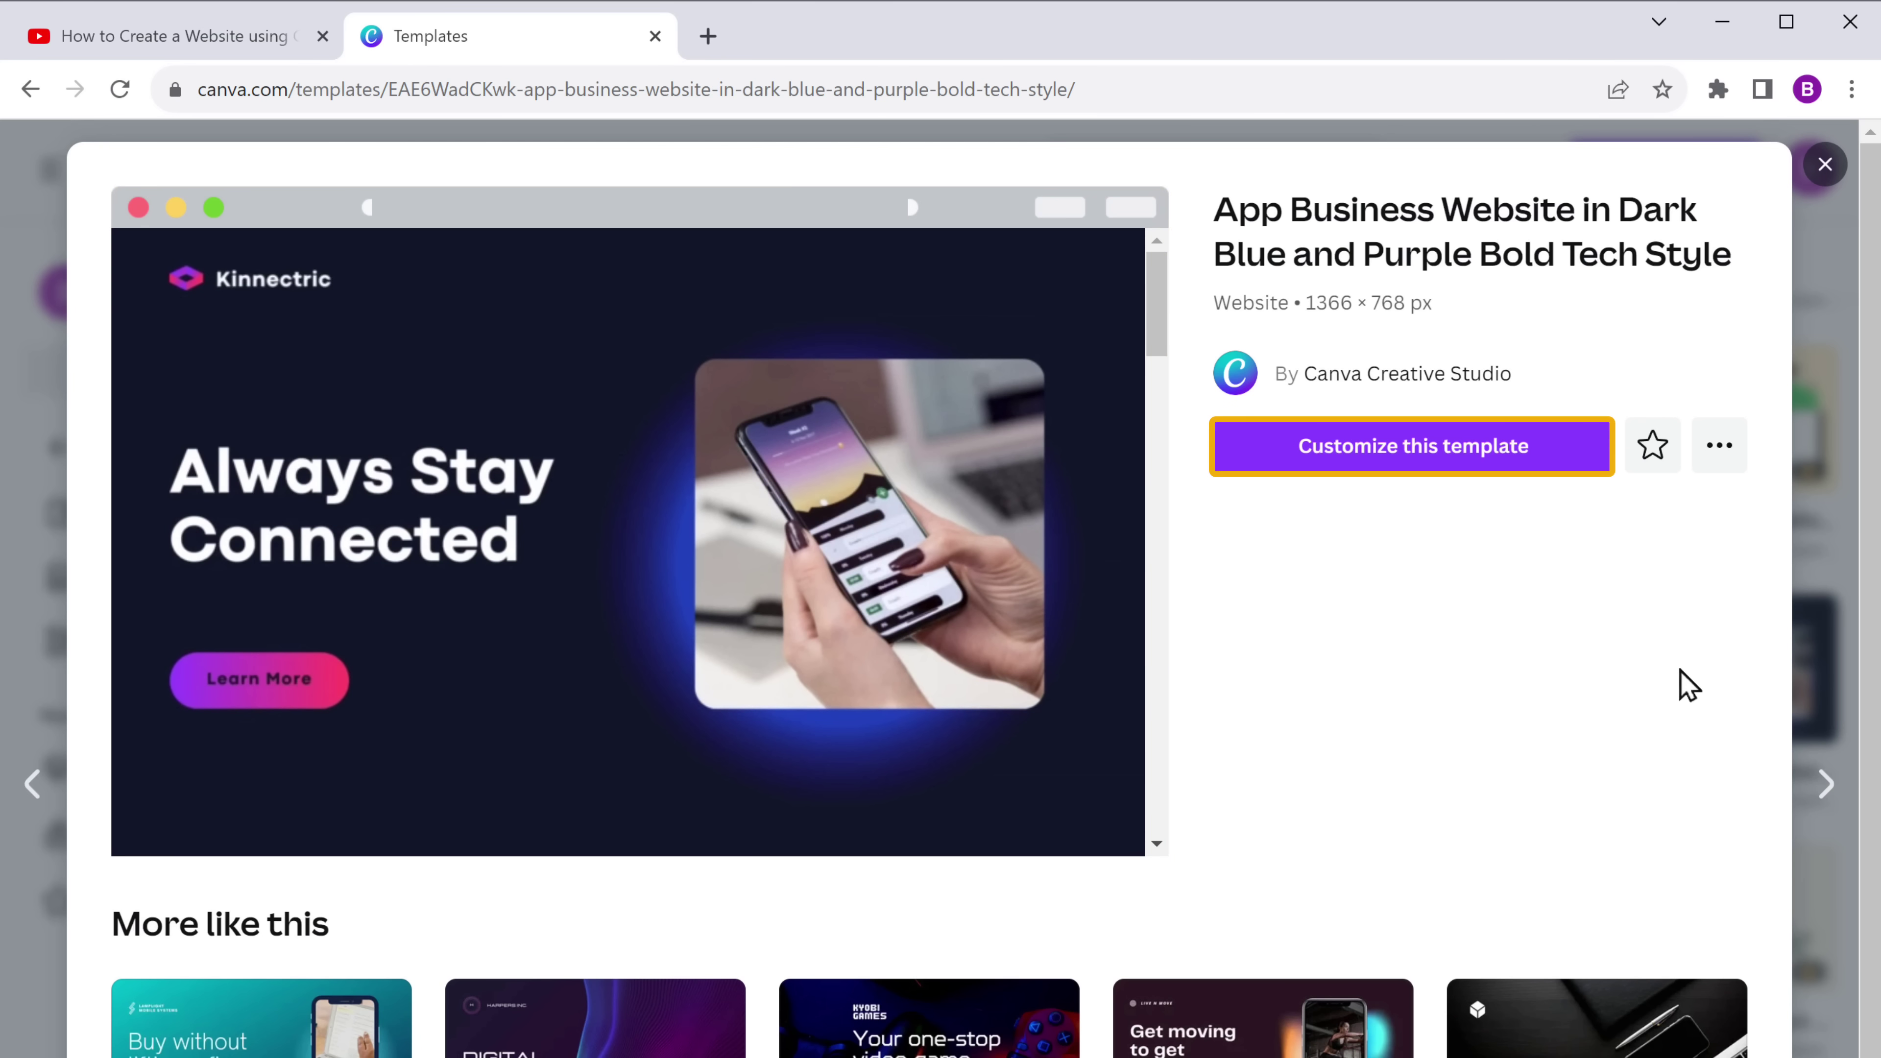
Step: Start editing the template and rewrite the hero heading as 'Revolutionary App Solutions'
left_click(1416, 458)
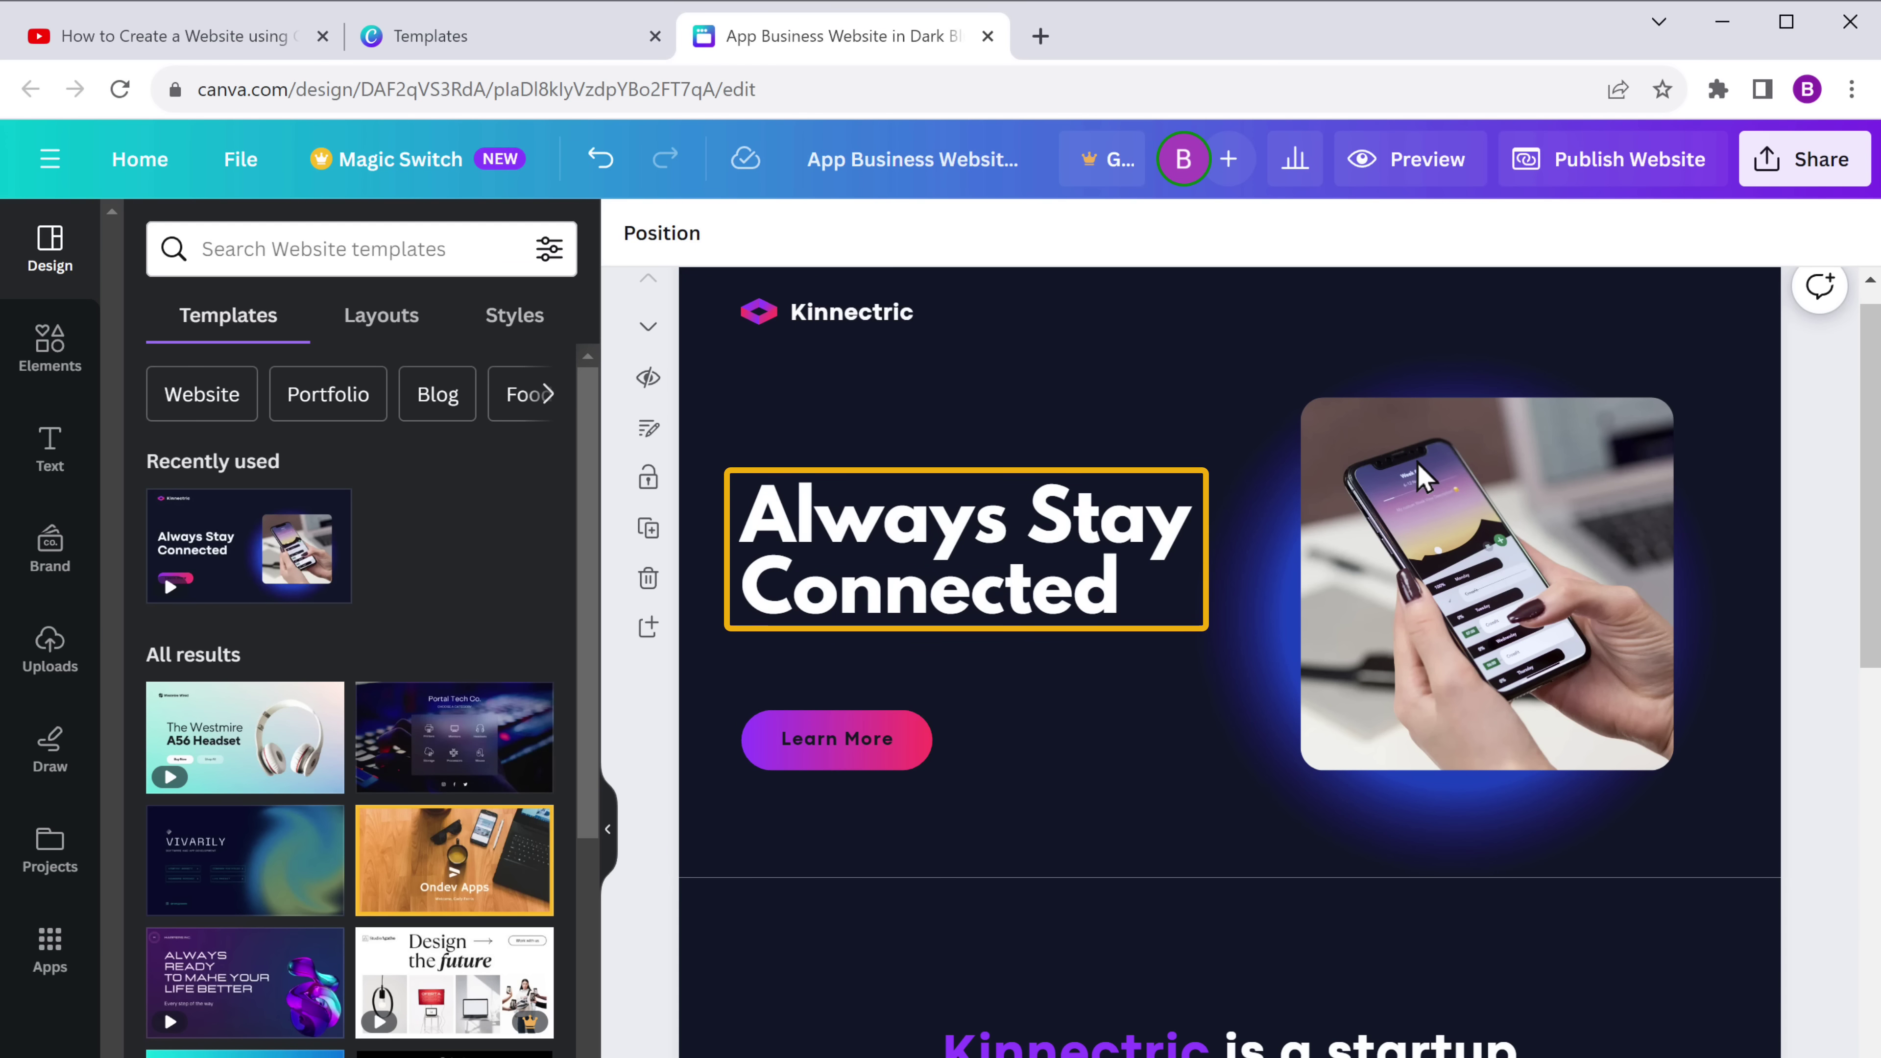
double_click(948, 547)
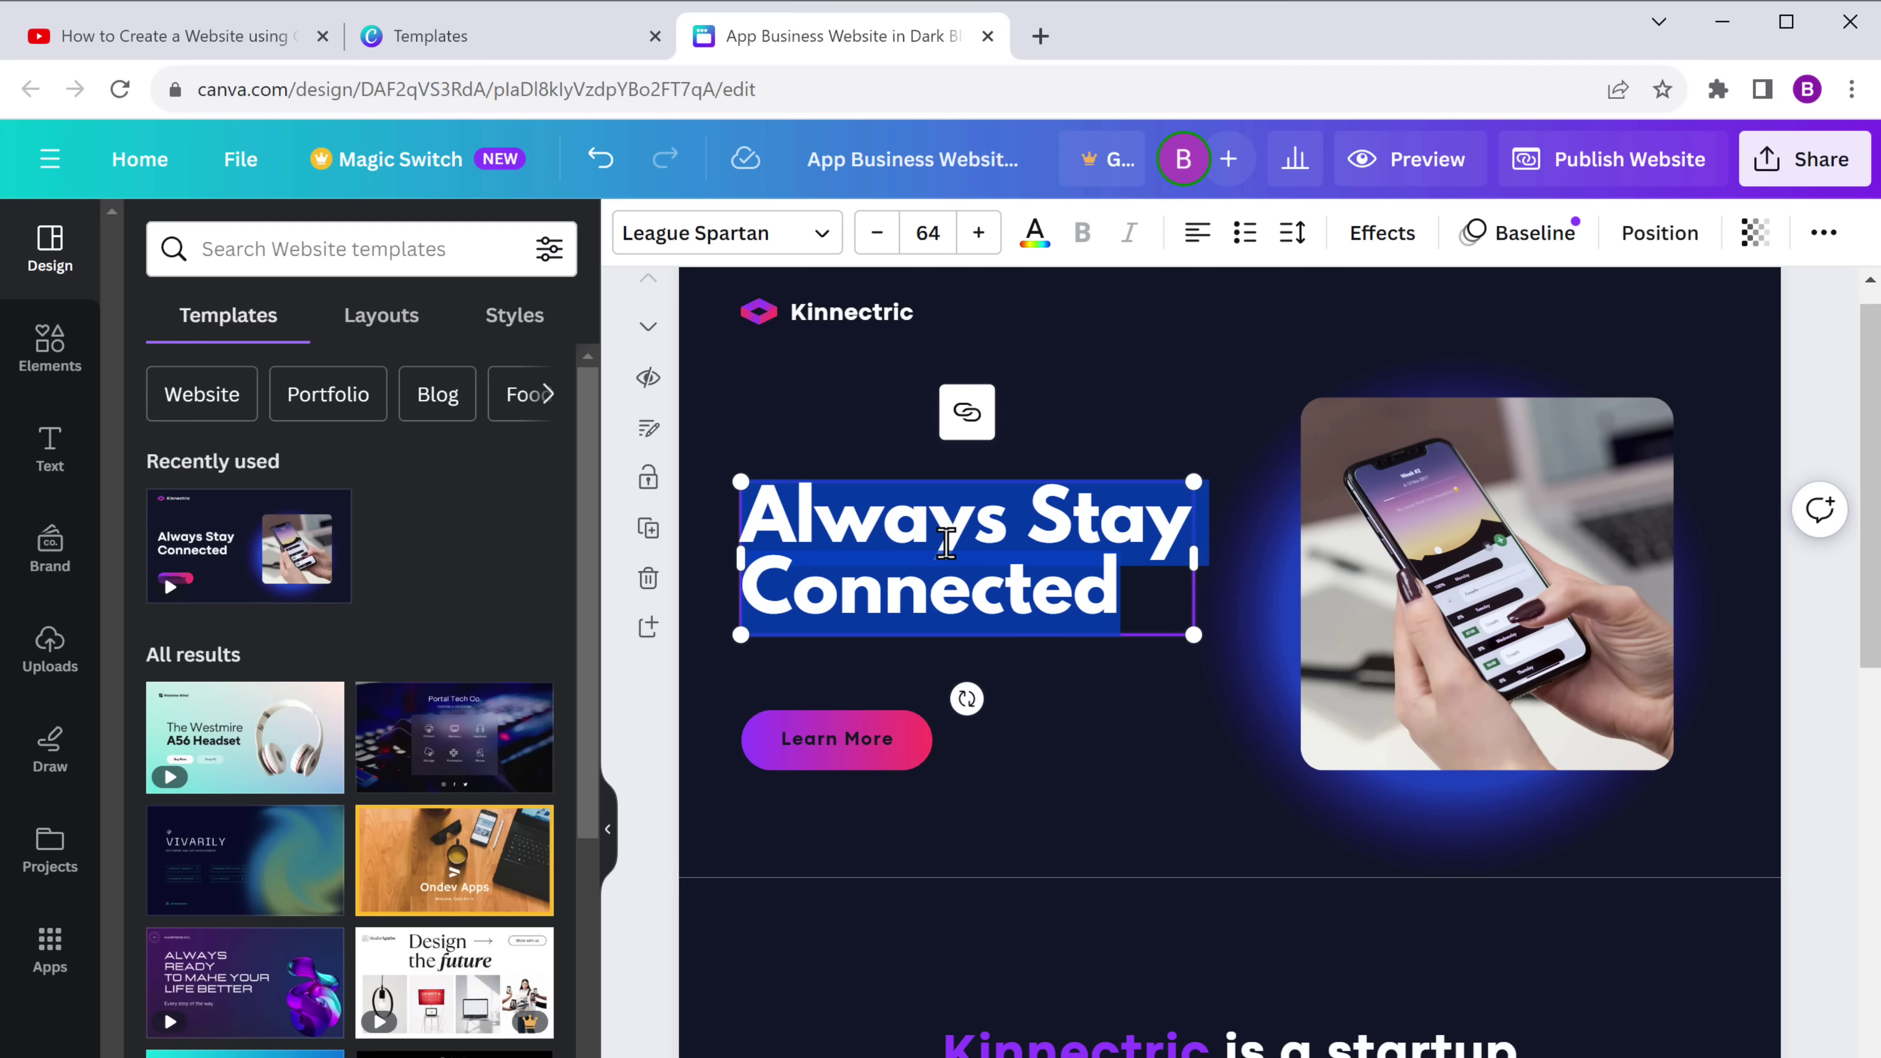
type("Revolutionary App Solutions")
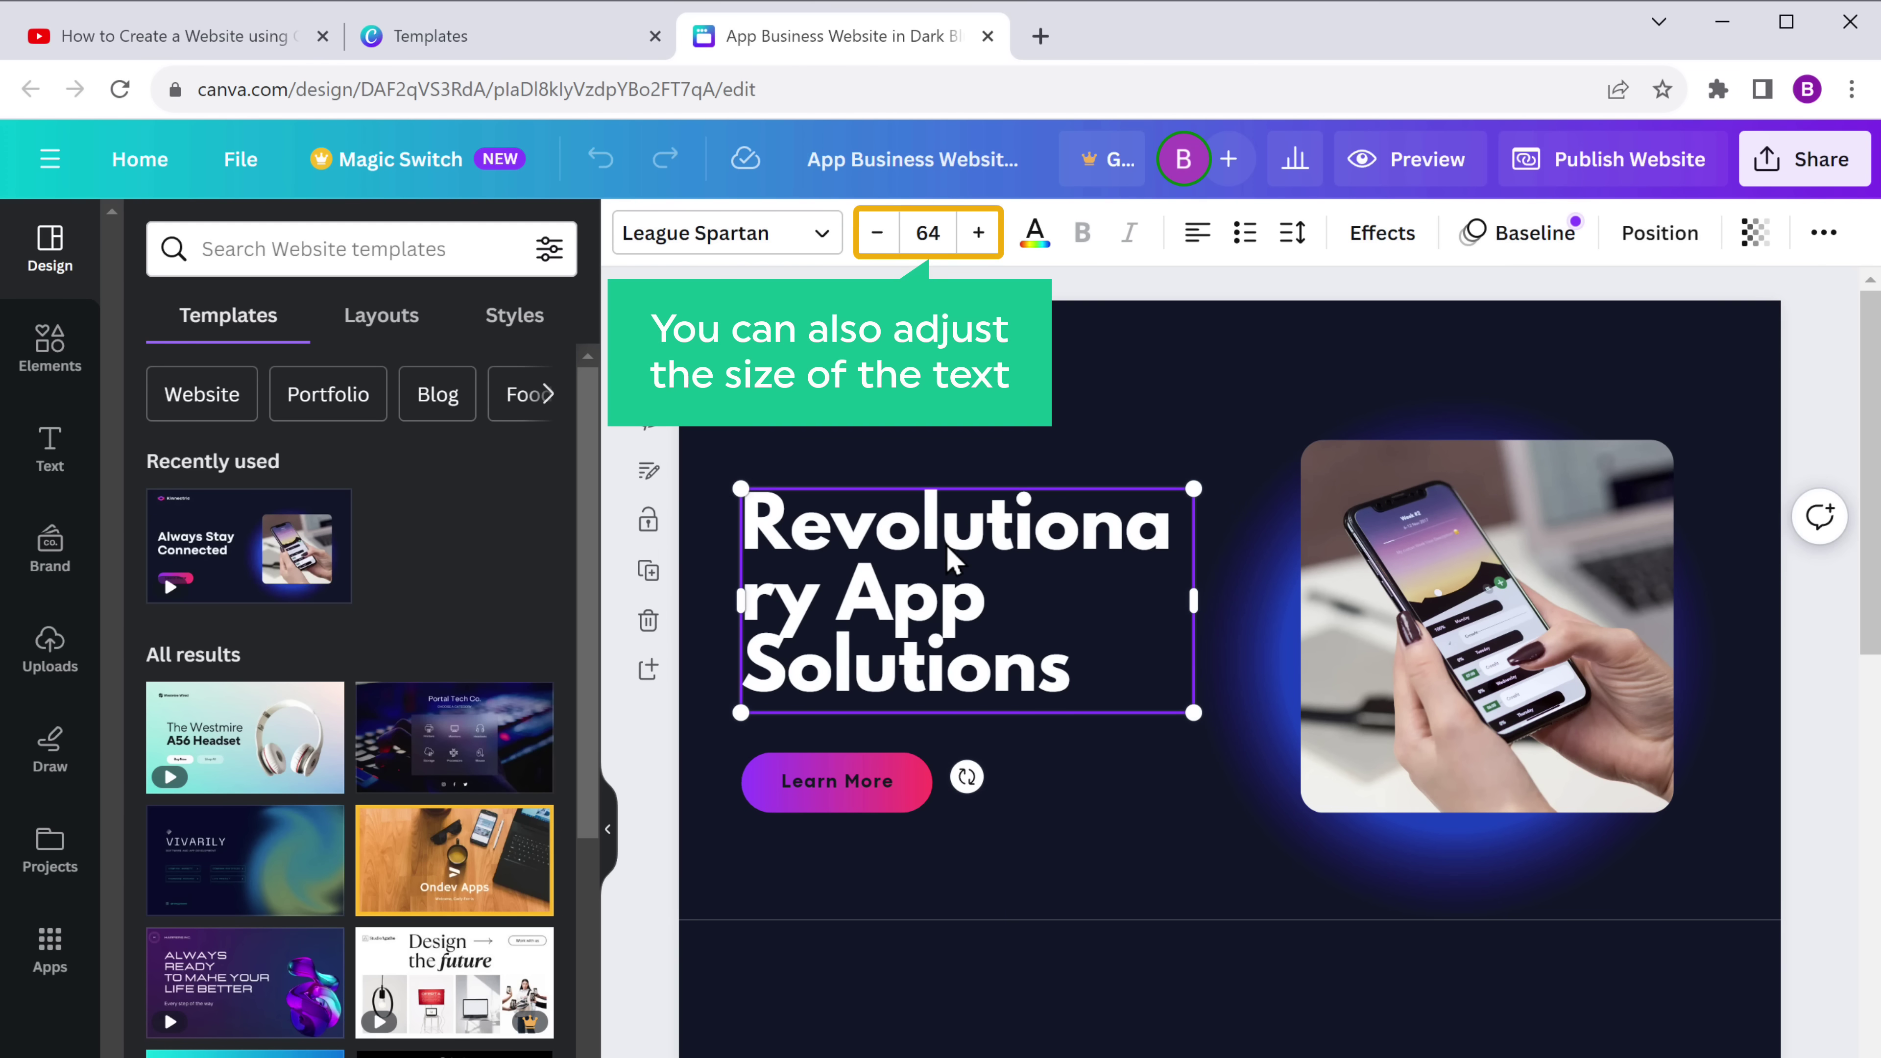
Step: Reduce the heading's font size from 64 to 56 and bring up the font list
left_click(878, 236)
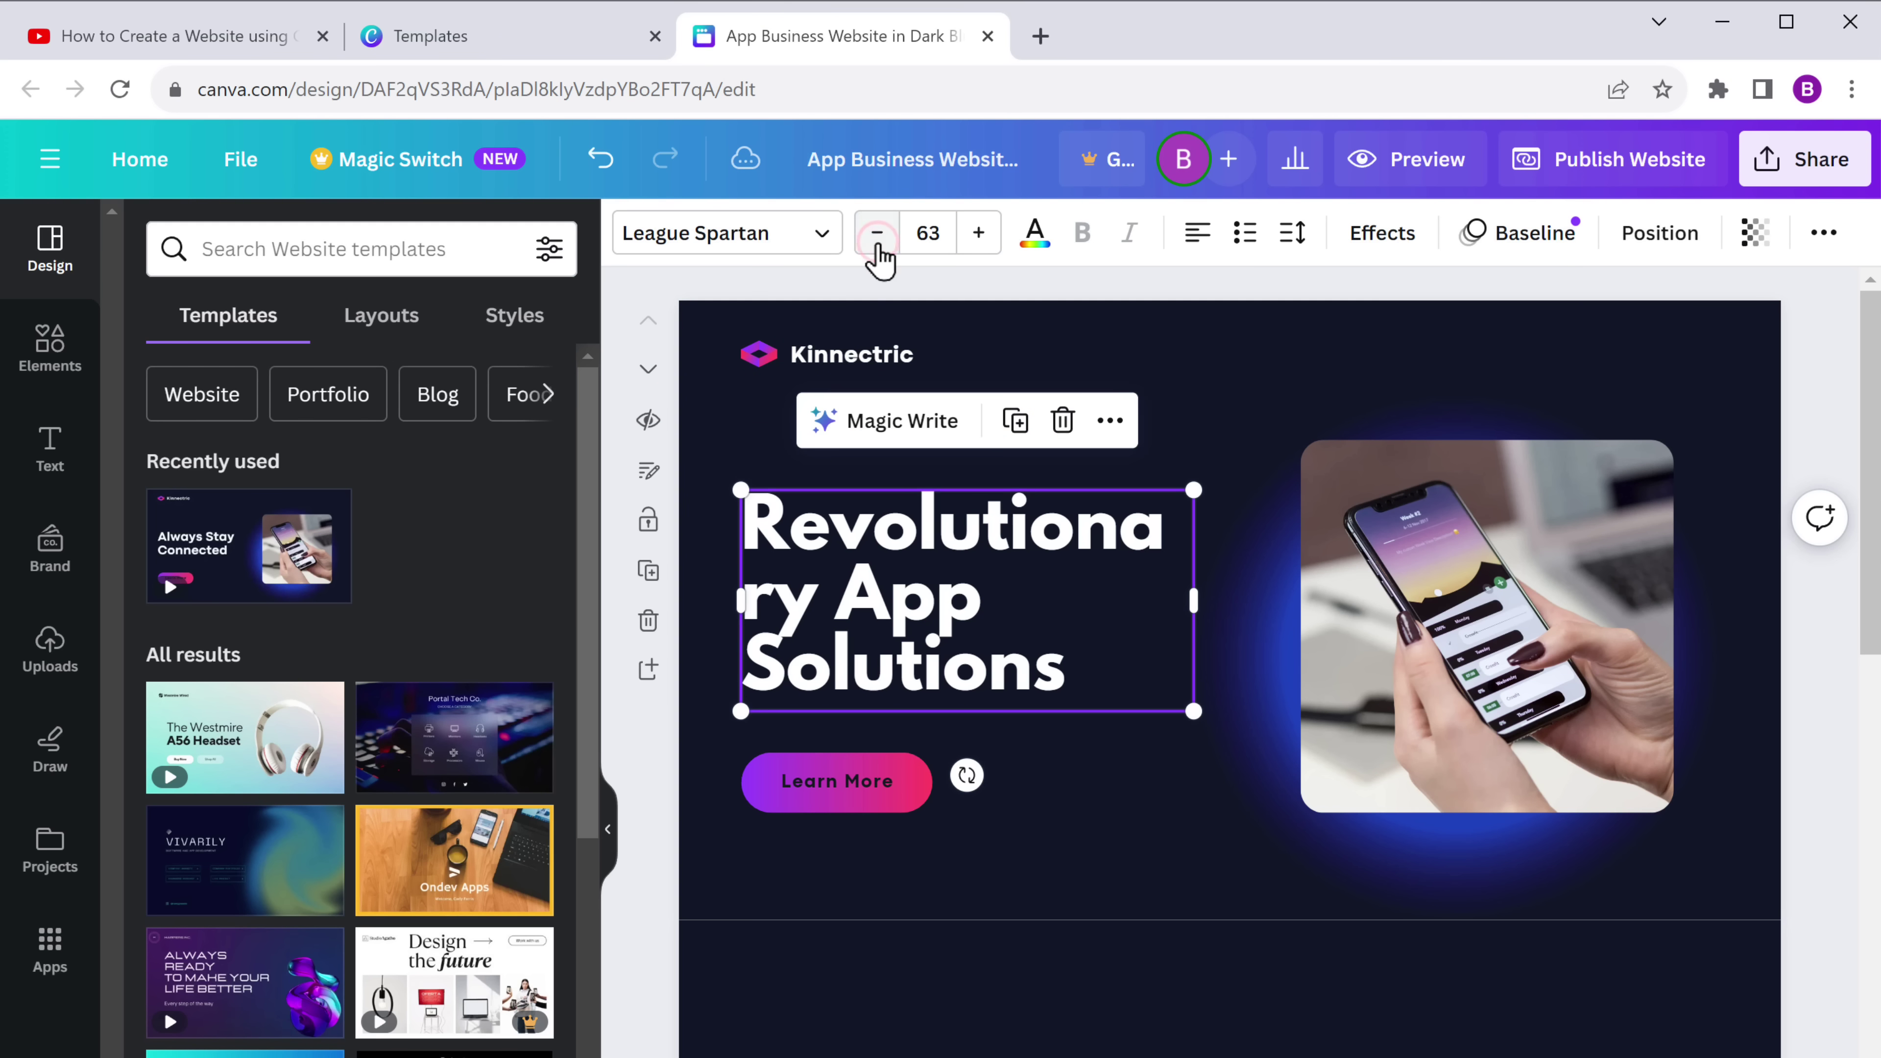
left_click(877, 236)
left_click(878, 236)
left_click(877, 236)
left_click(878, 235)
left_click(877, 236)
left_click(877, 236)
left_click(878, 235)
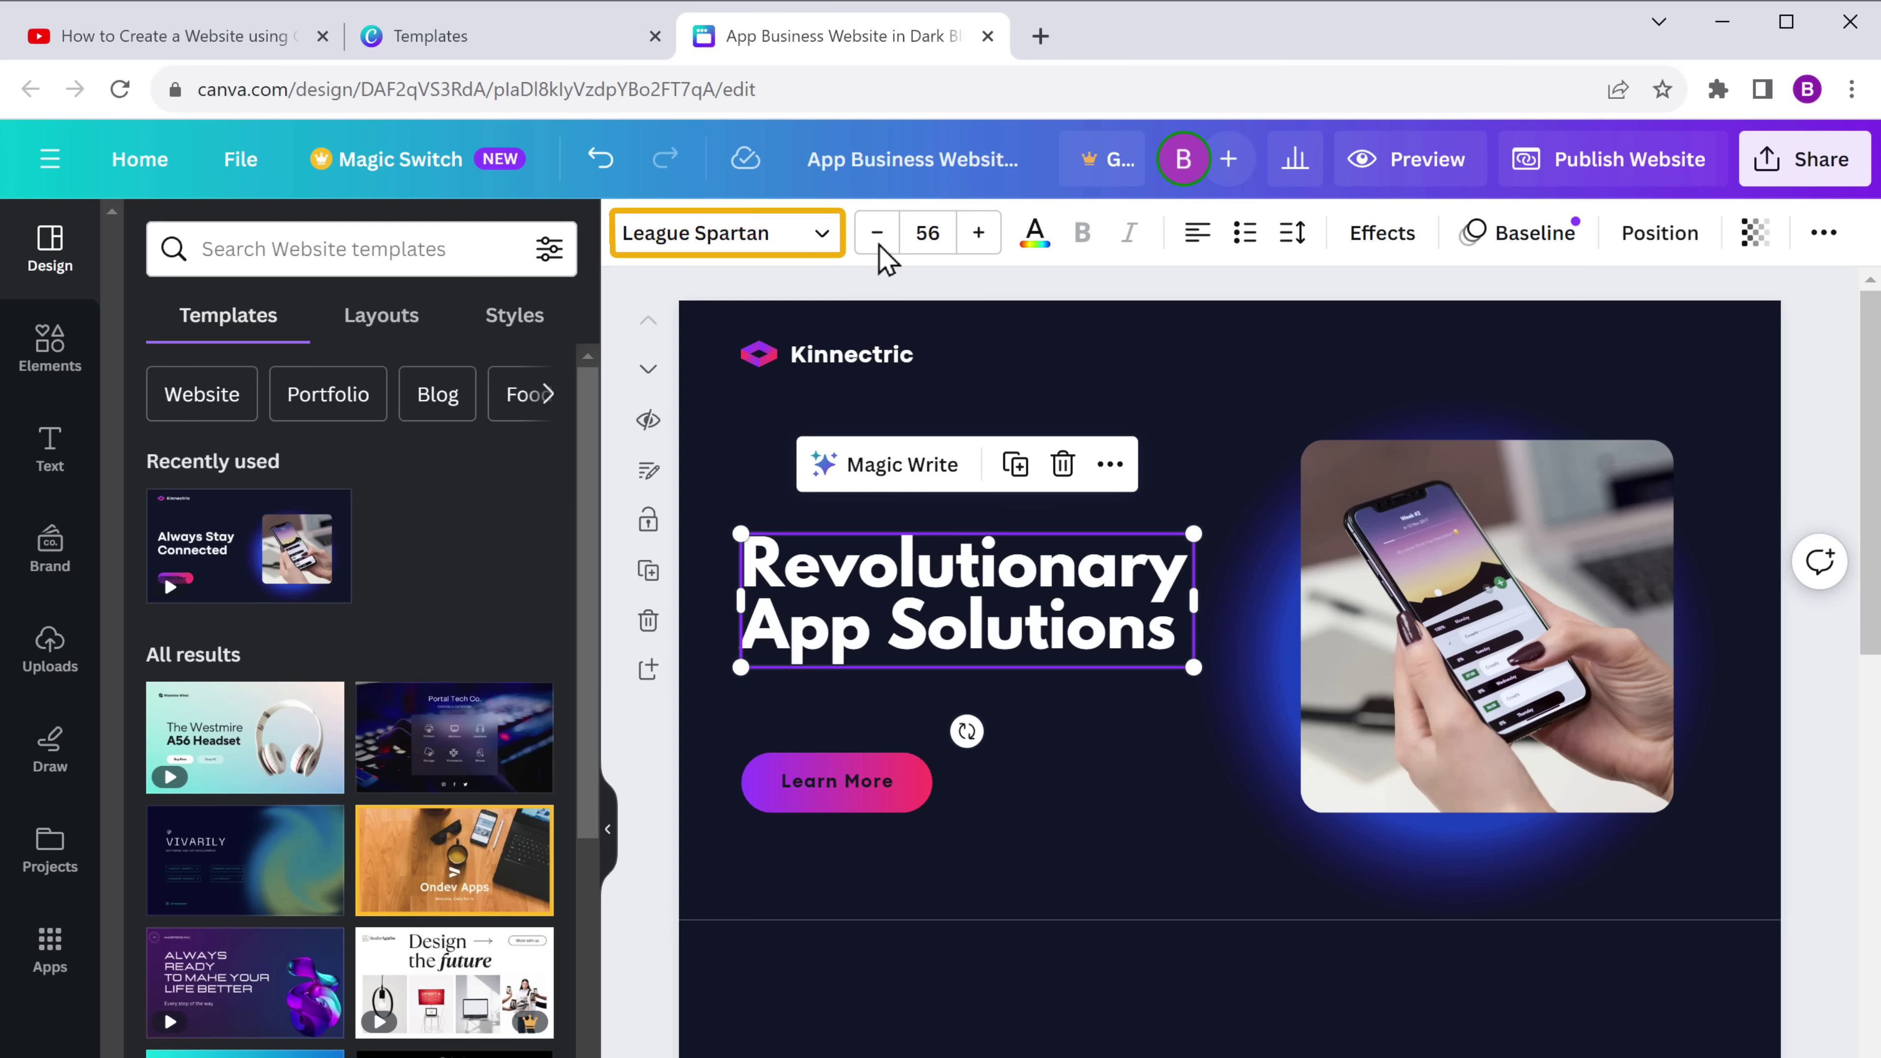
left_click(820, 237)
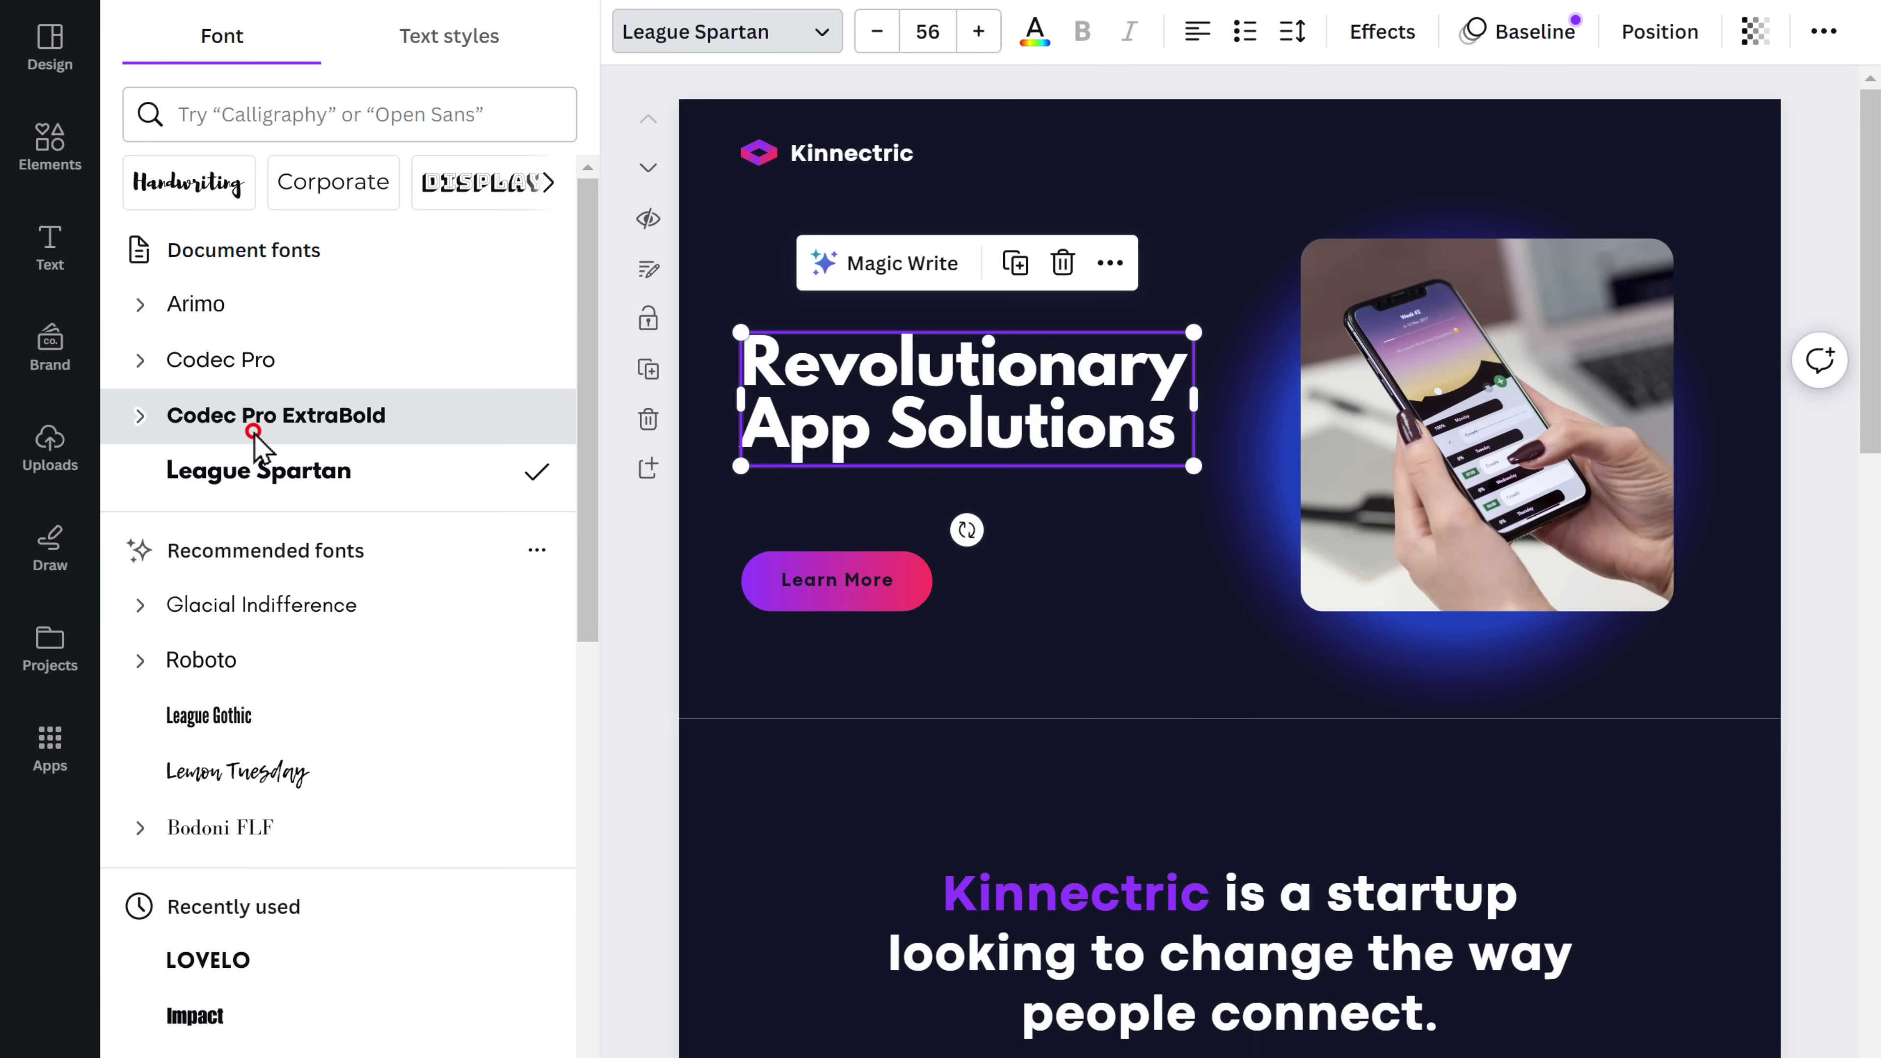
Step: Apply Codec Pro ExtraBold to the hero heading and replace the Kinnectric startup heading with 'About Us'
left_click(256, 623)
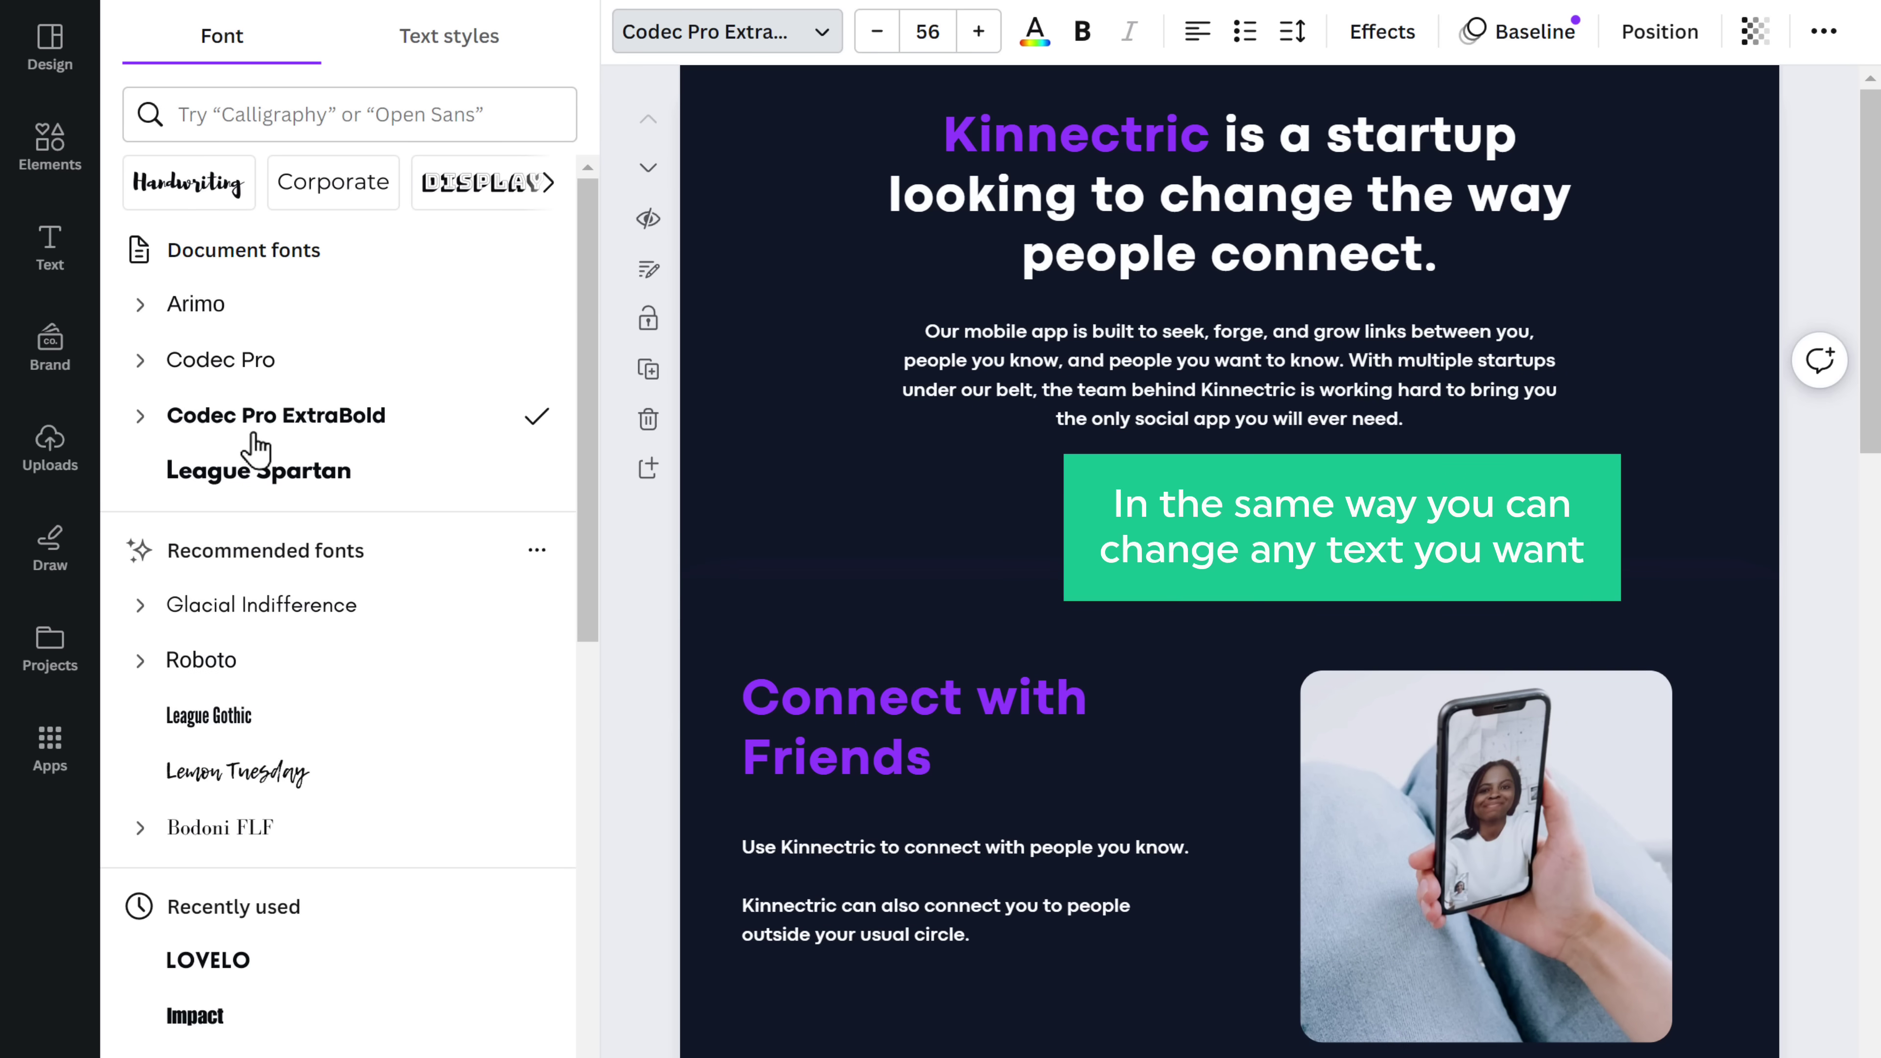
scroll(944, 769, "up", 10)
double_click(1227, 886)
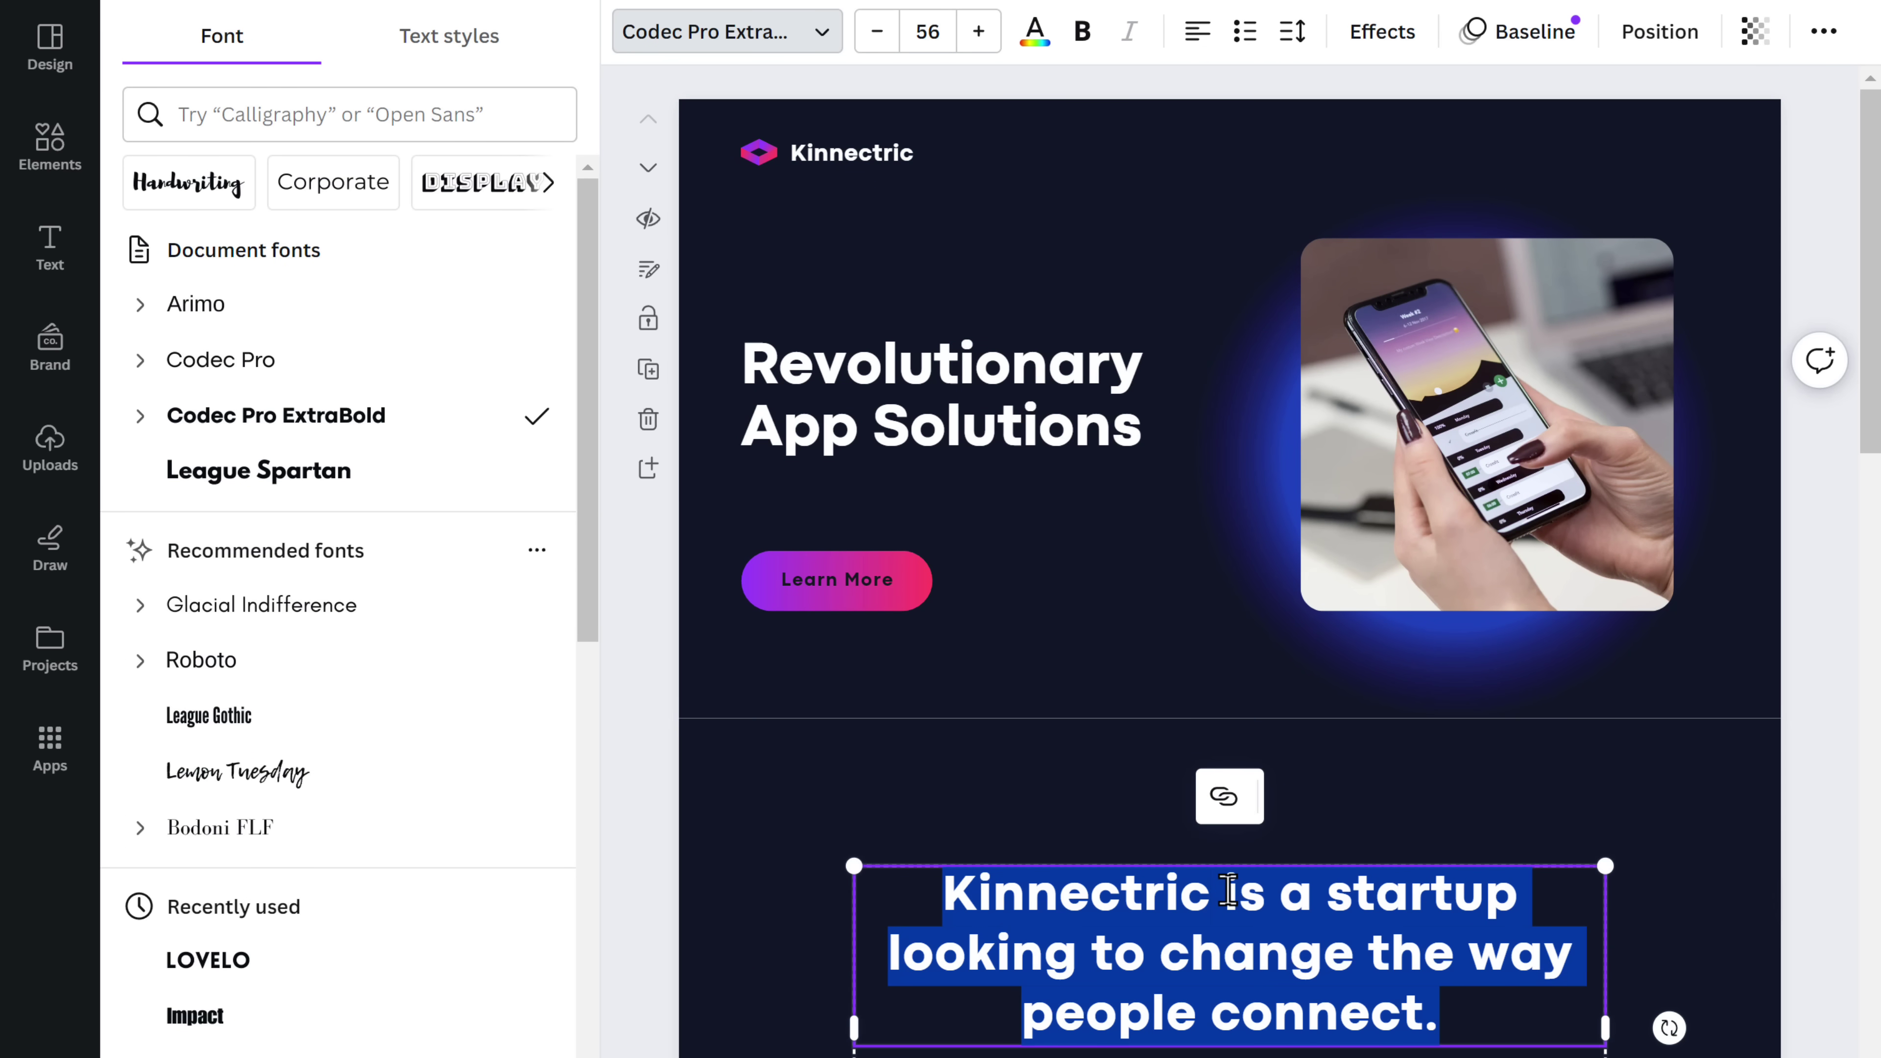
type("About Us")
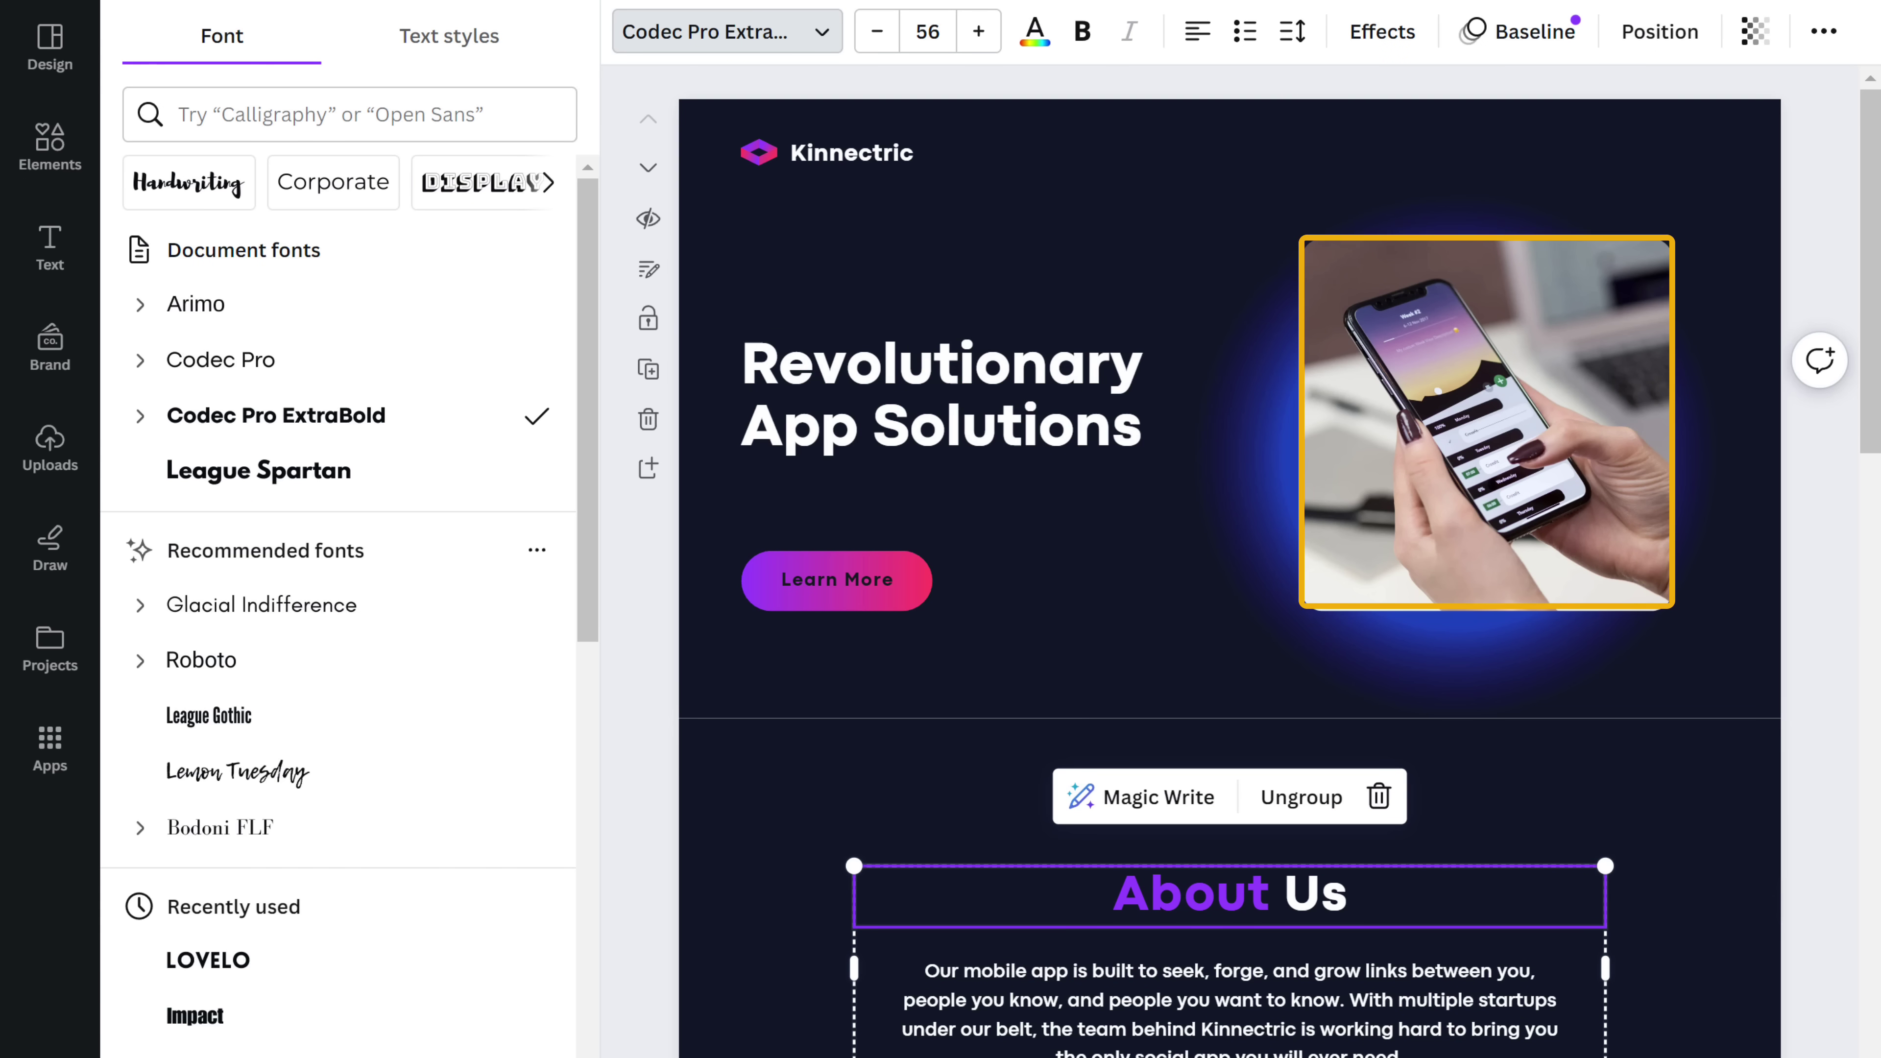
Step: Replace the hero section's phone photo with the uploaded BannerImage hand-holding-phone graphic
left_click(1485, 421)
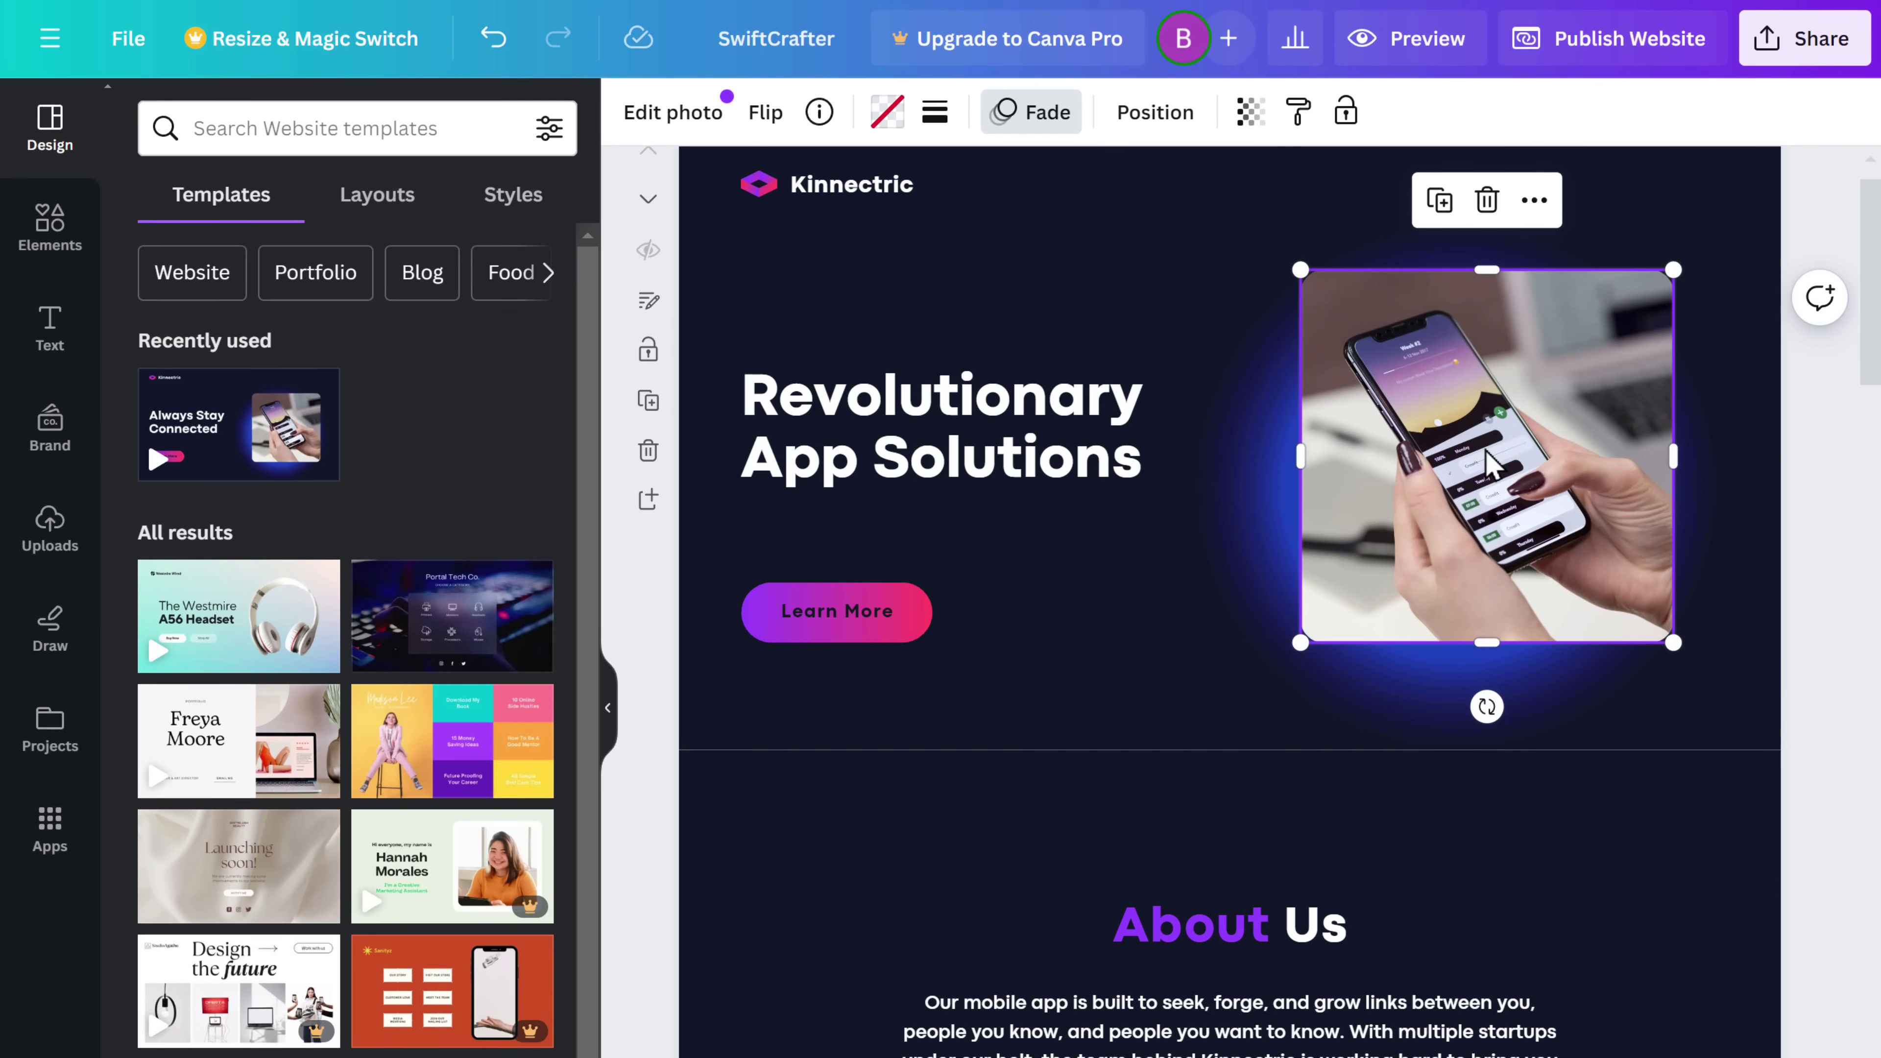
left_click(49, 852)
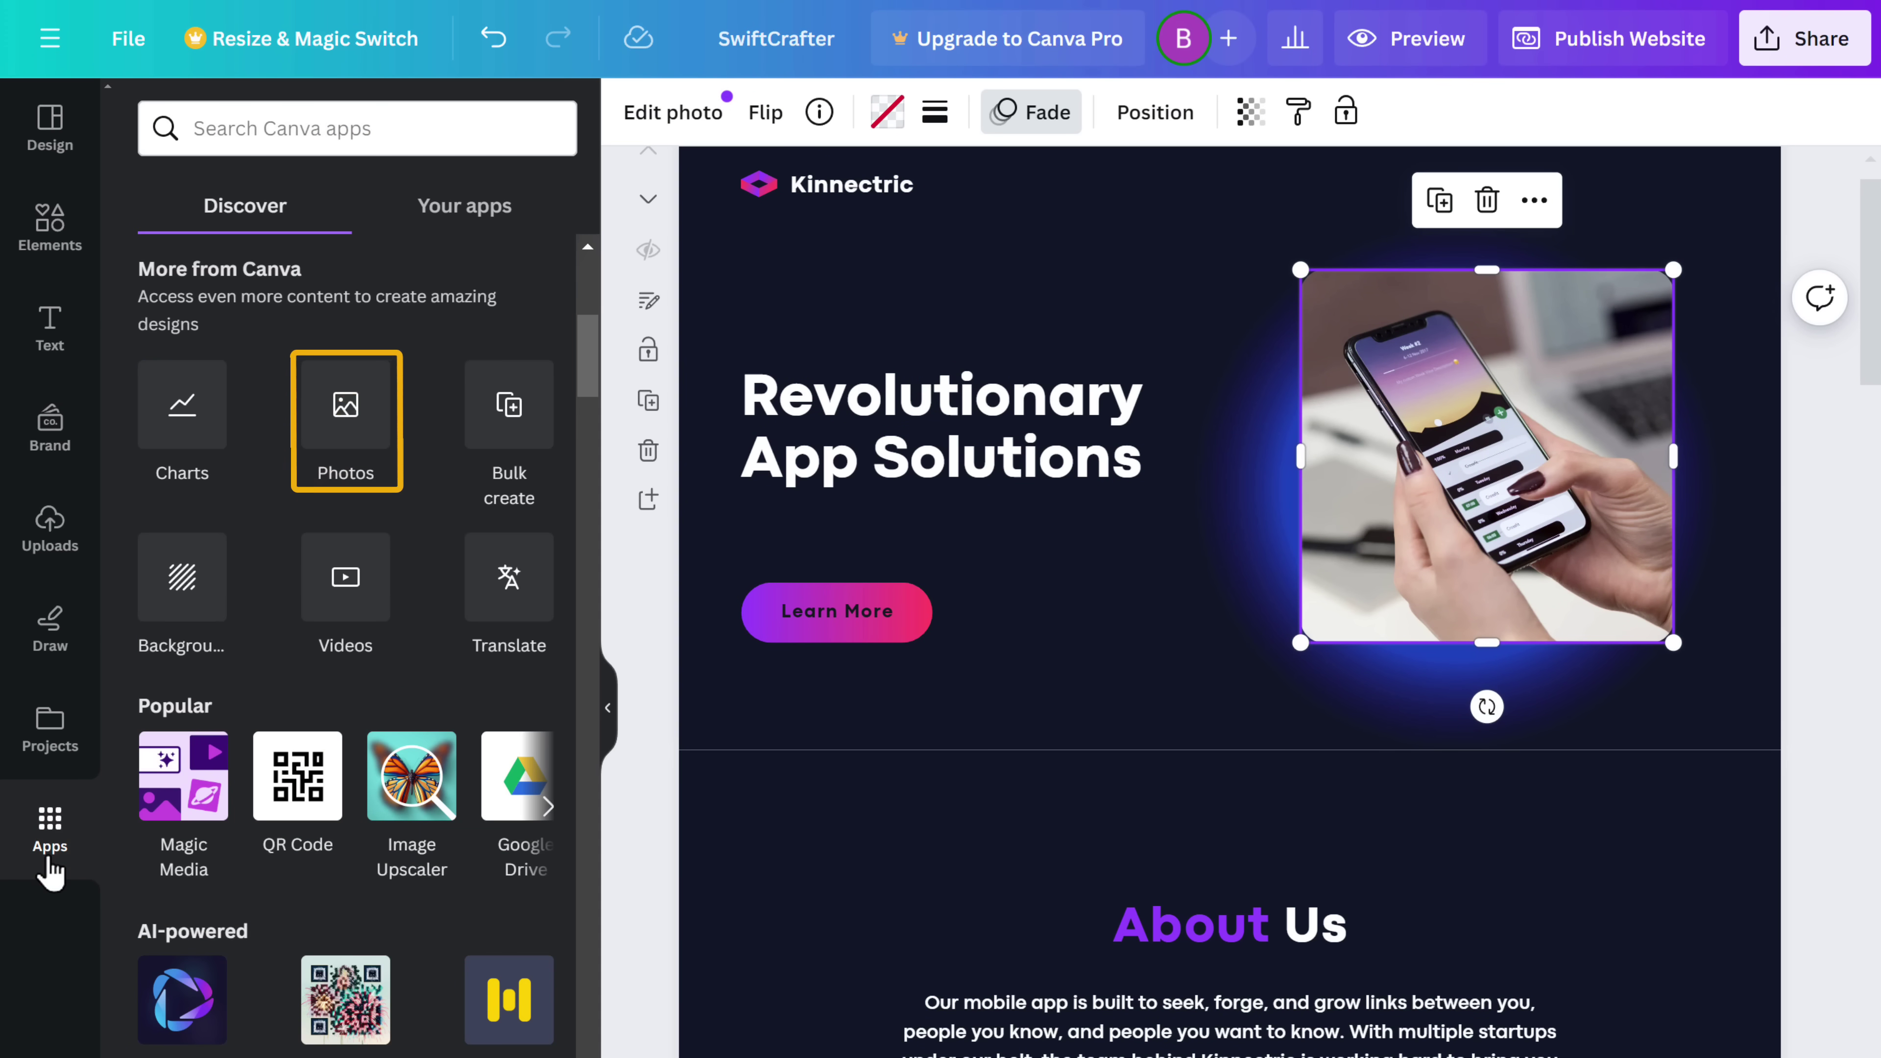
left_click(345, 415)
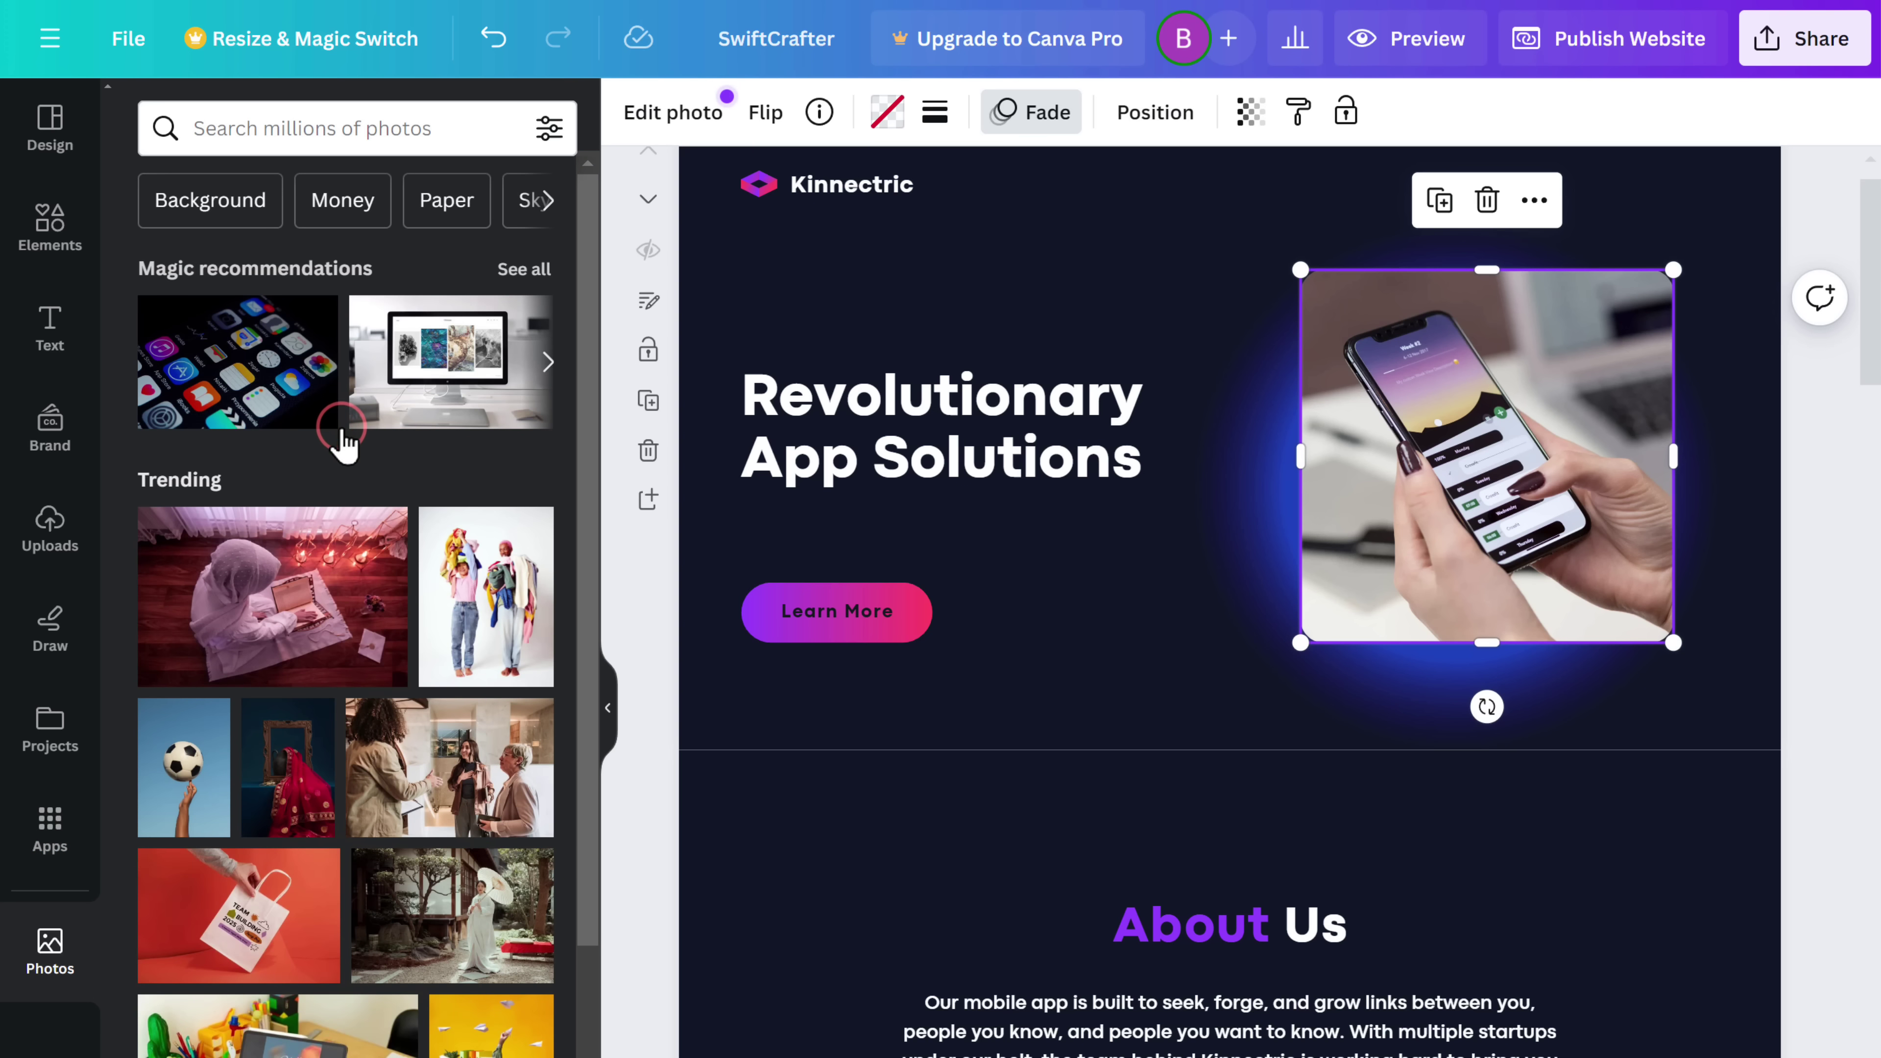
scroll(345, 445, "down", 8)
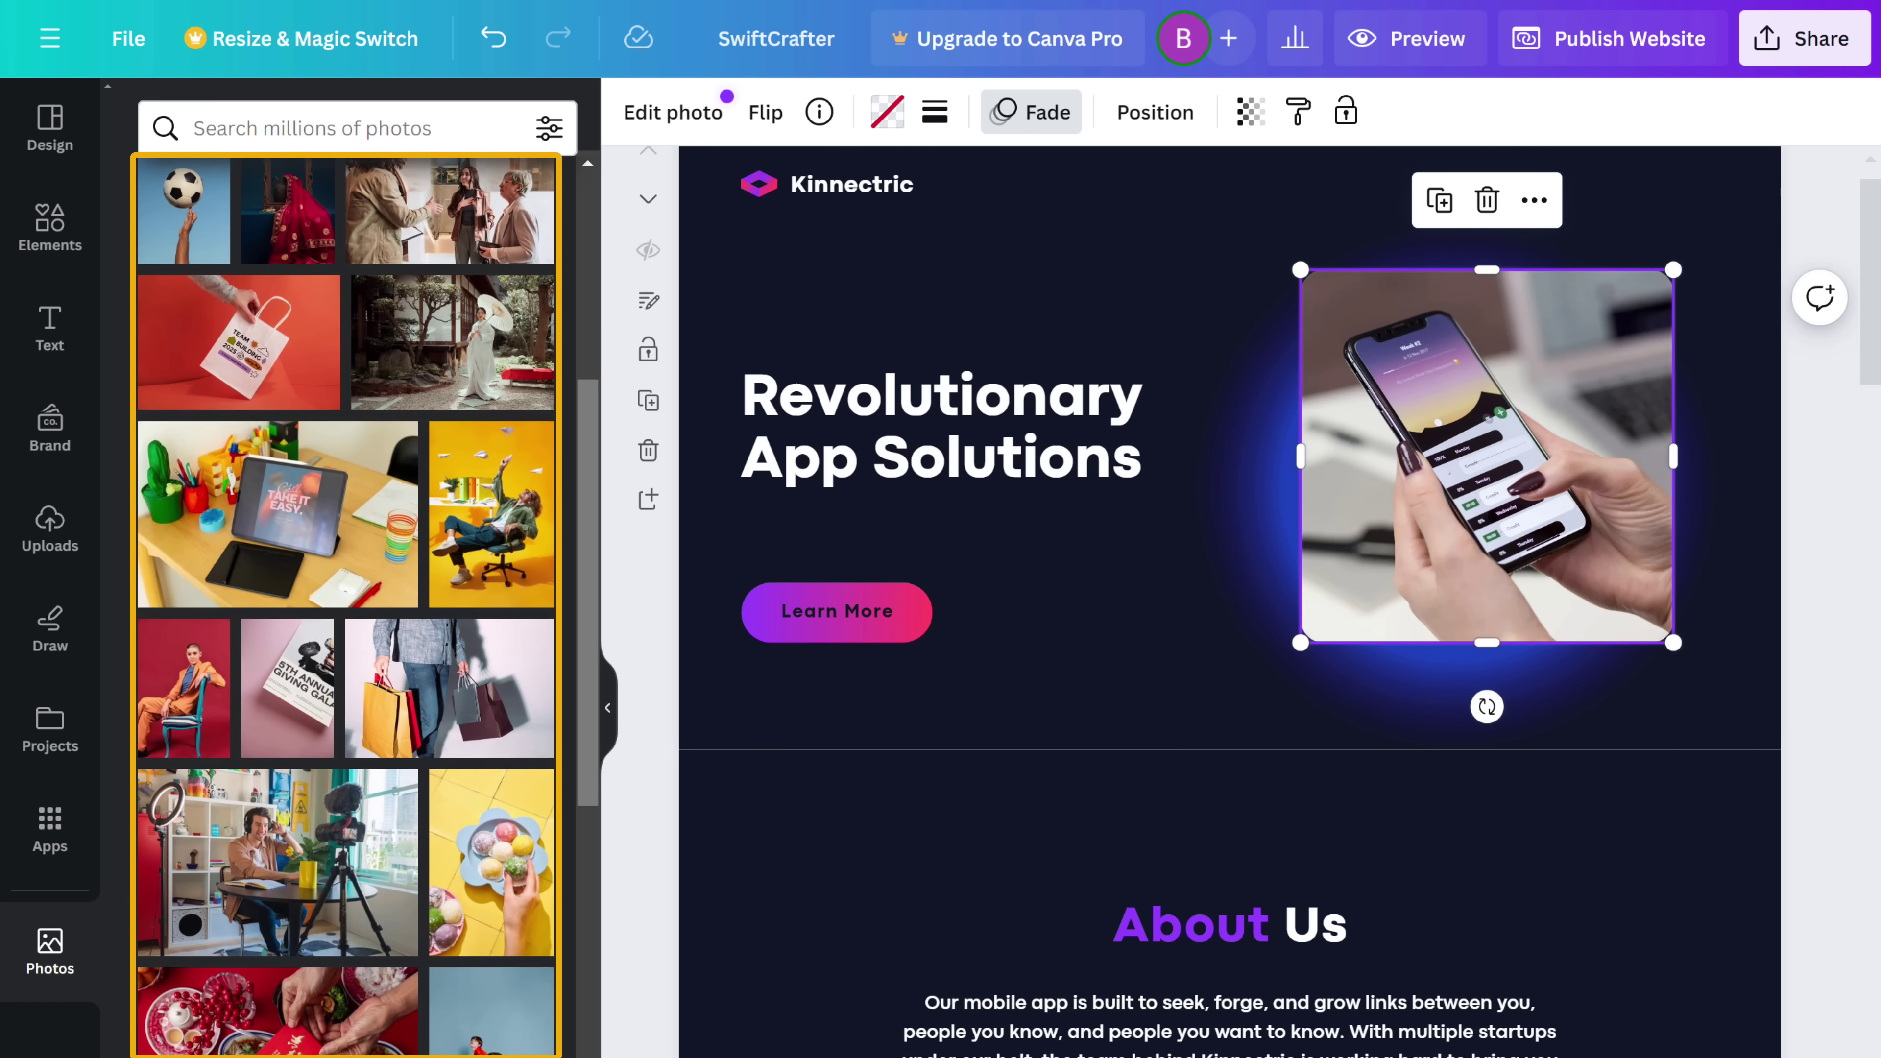
scroll(345, 593, "up", 10)
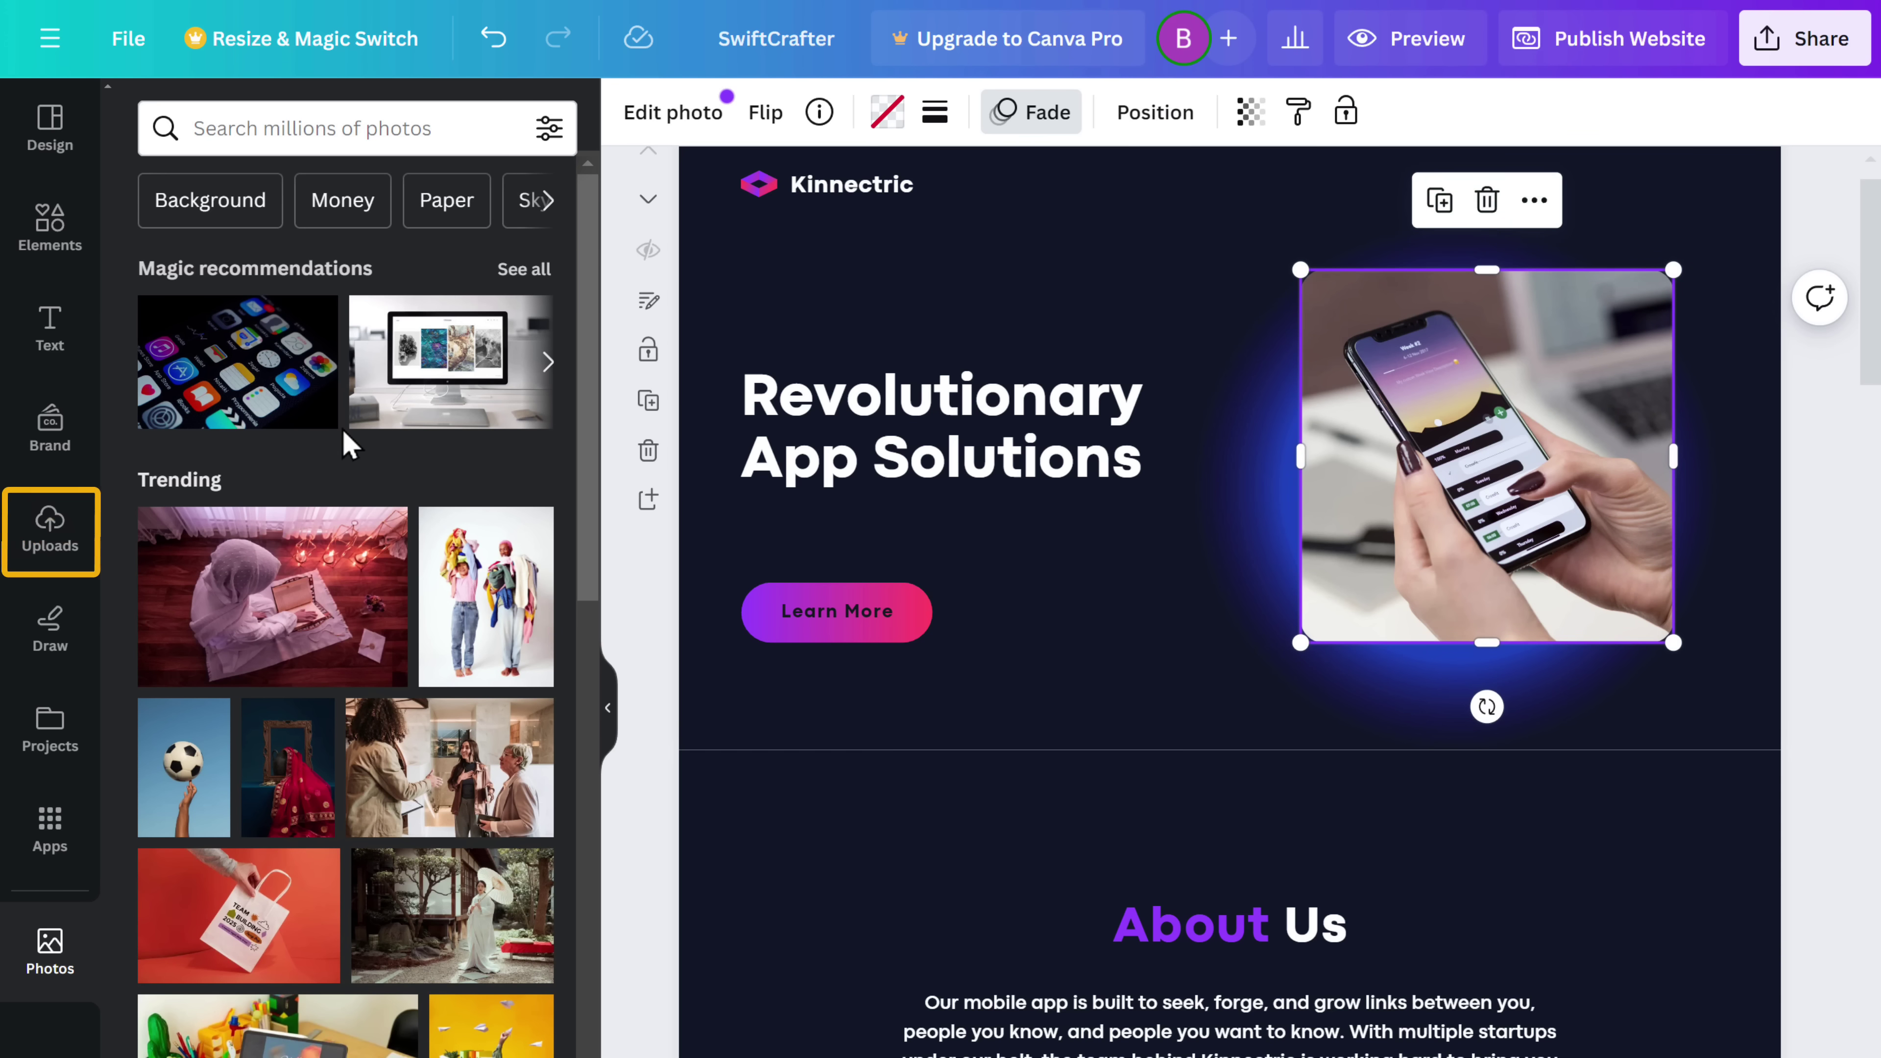
left_click(49, 552)
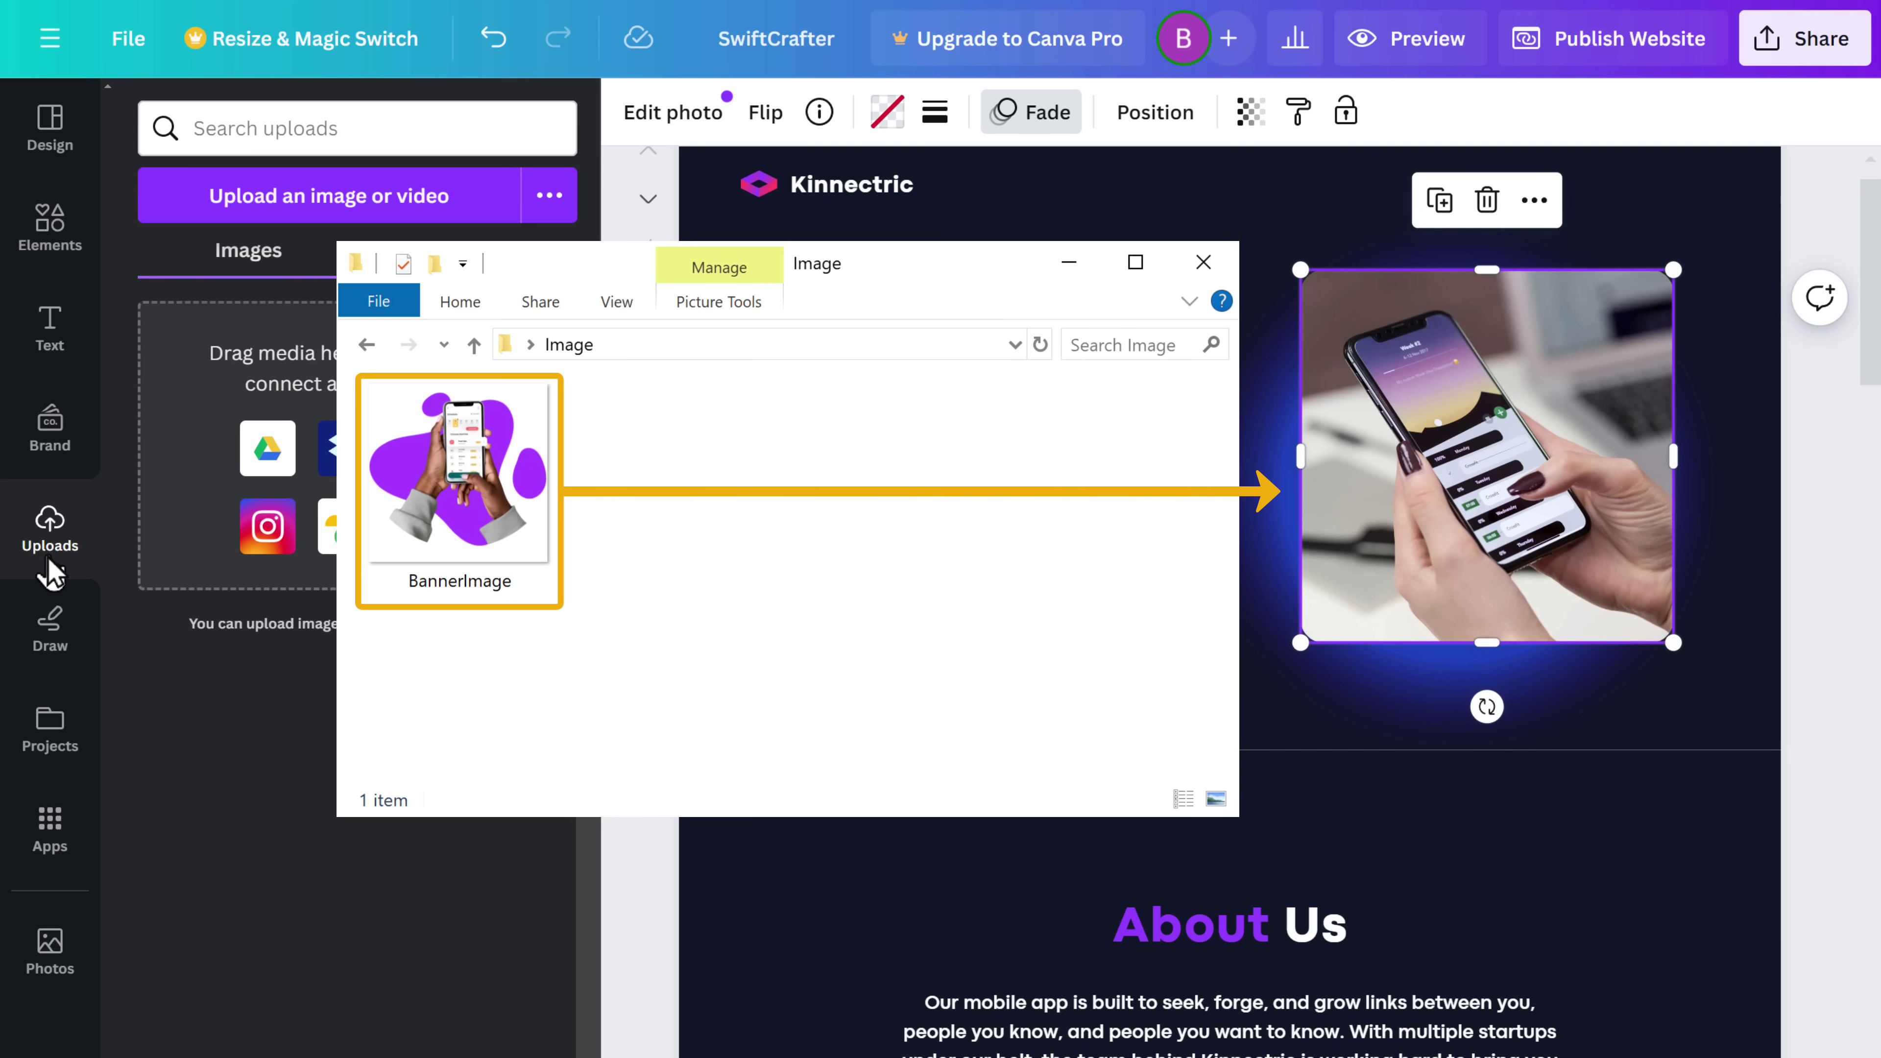
left_click_drag(459, 475, 1481, 443)
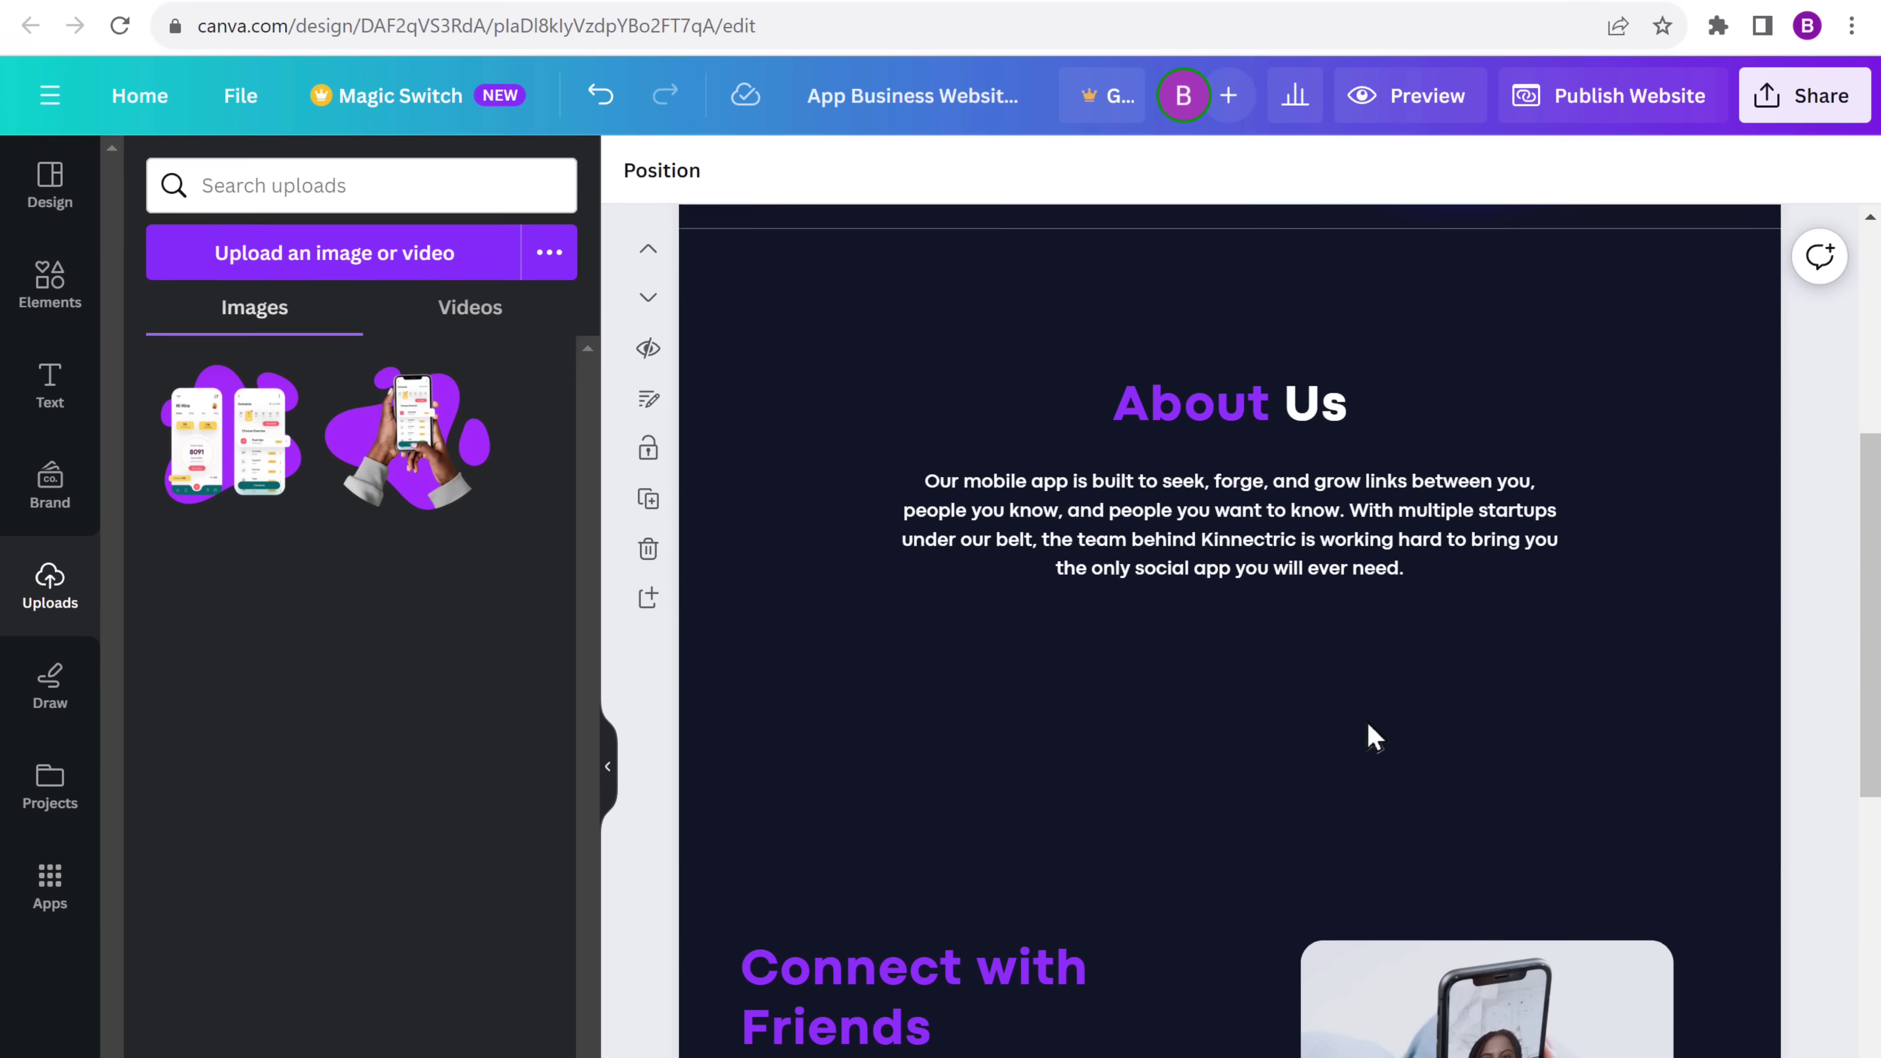
Step: Add a blank page at the end and place the two-phone app image on it
scroll(1374, 737, "down", 10)
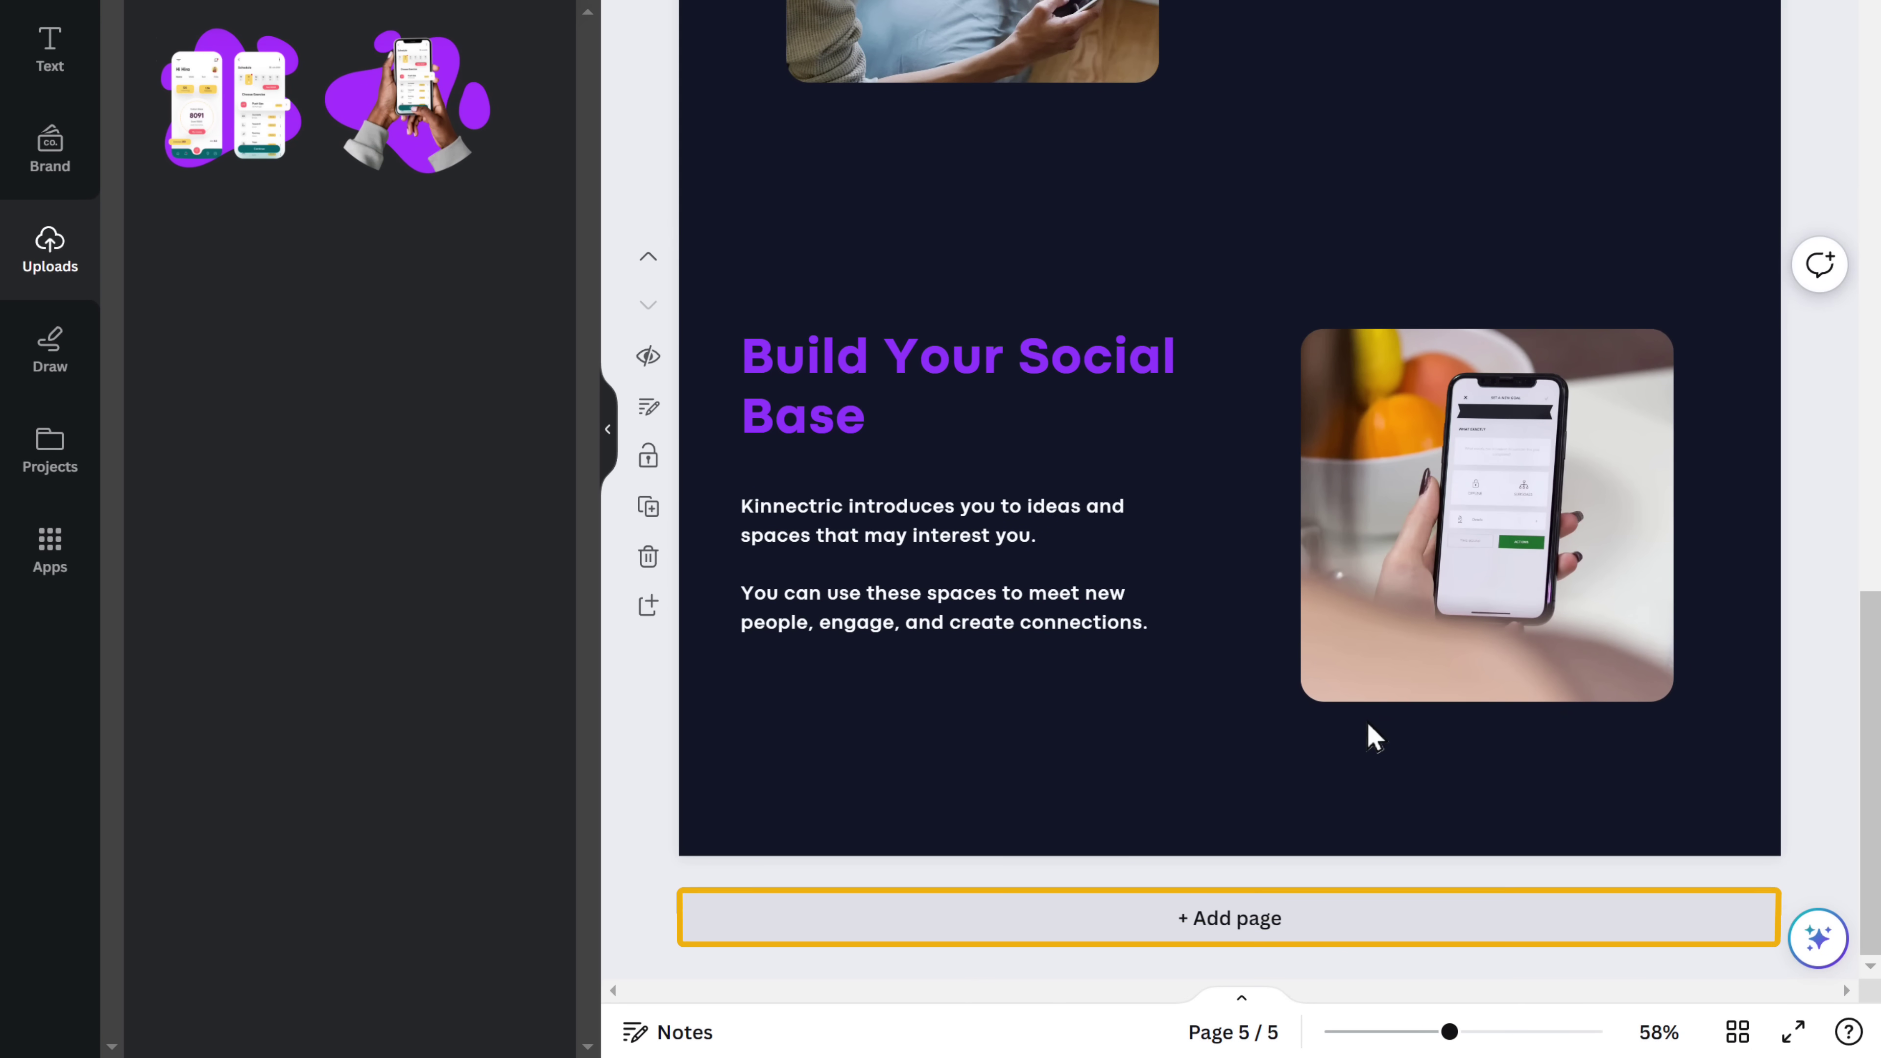
left_click(1234, 932)
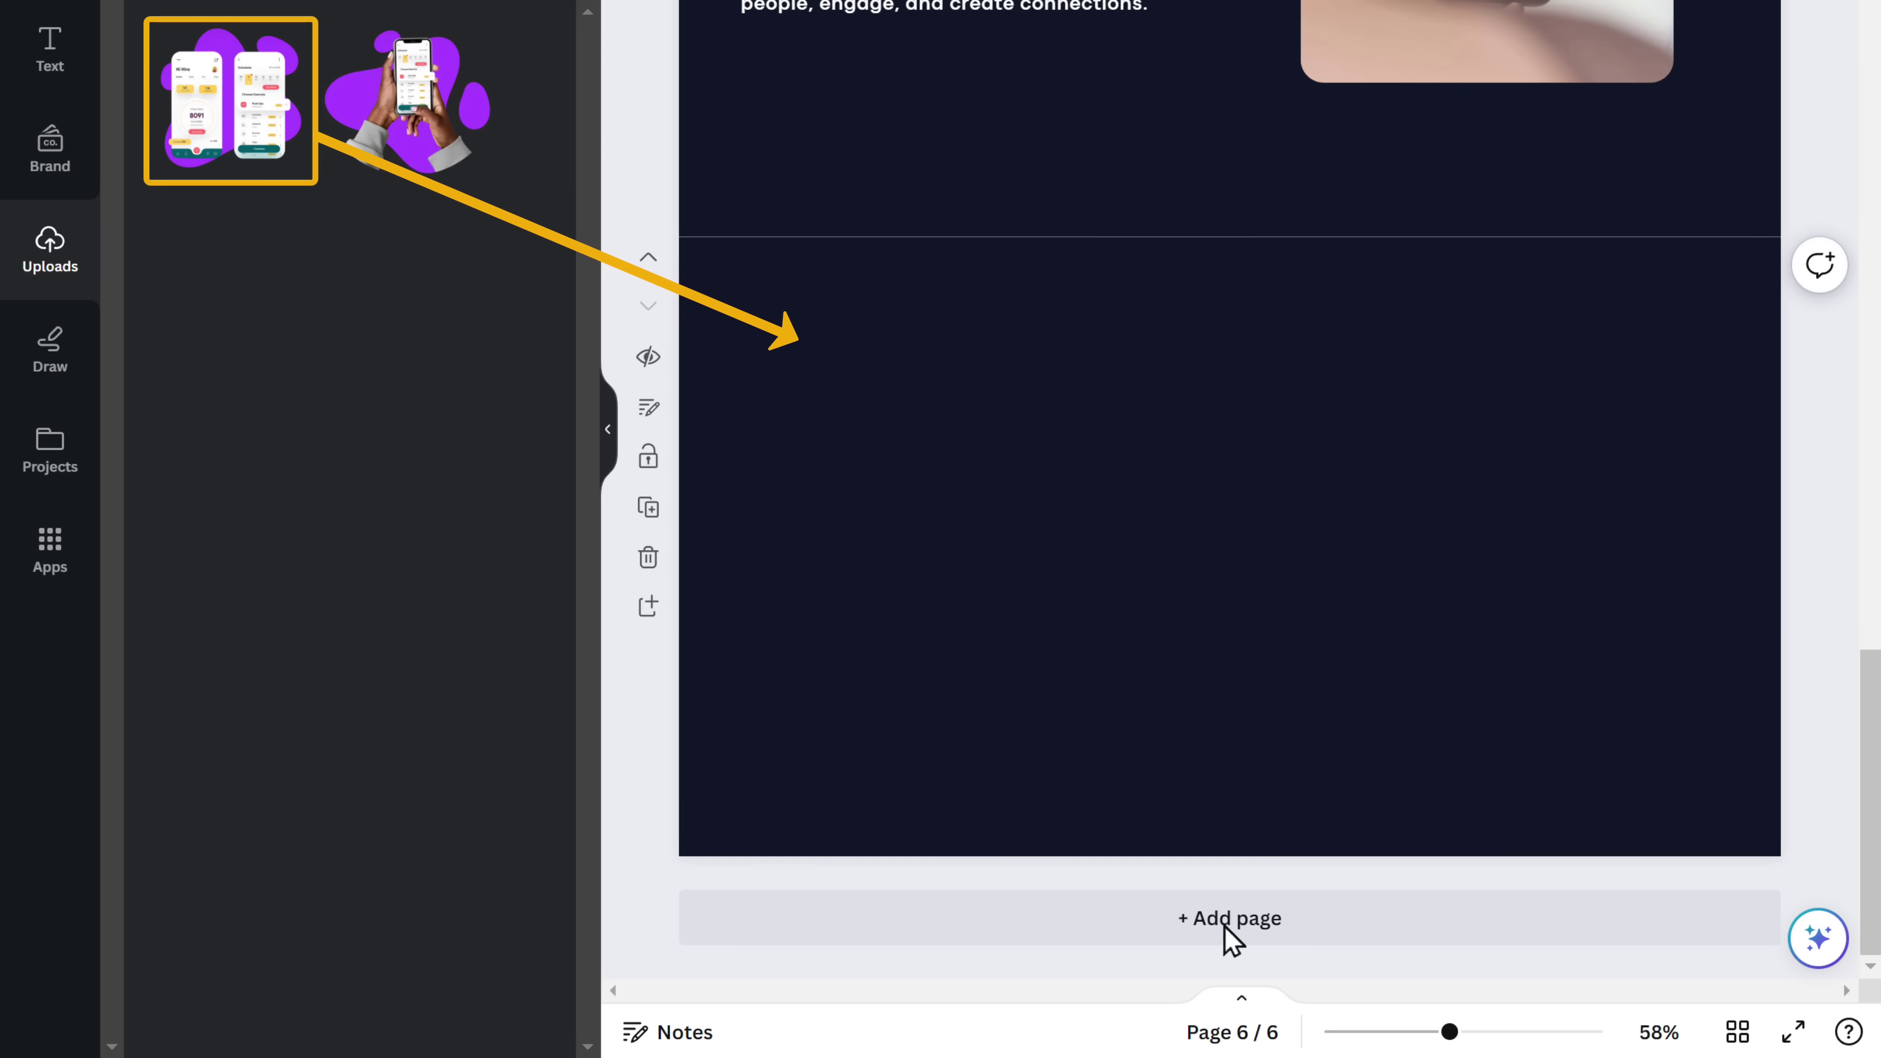
left_click_drag(229, 119, 860, 489)
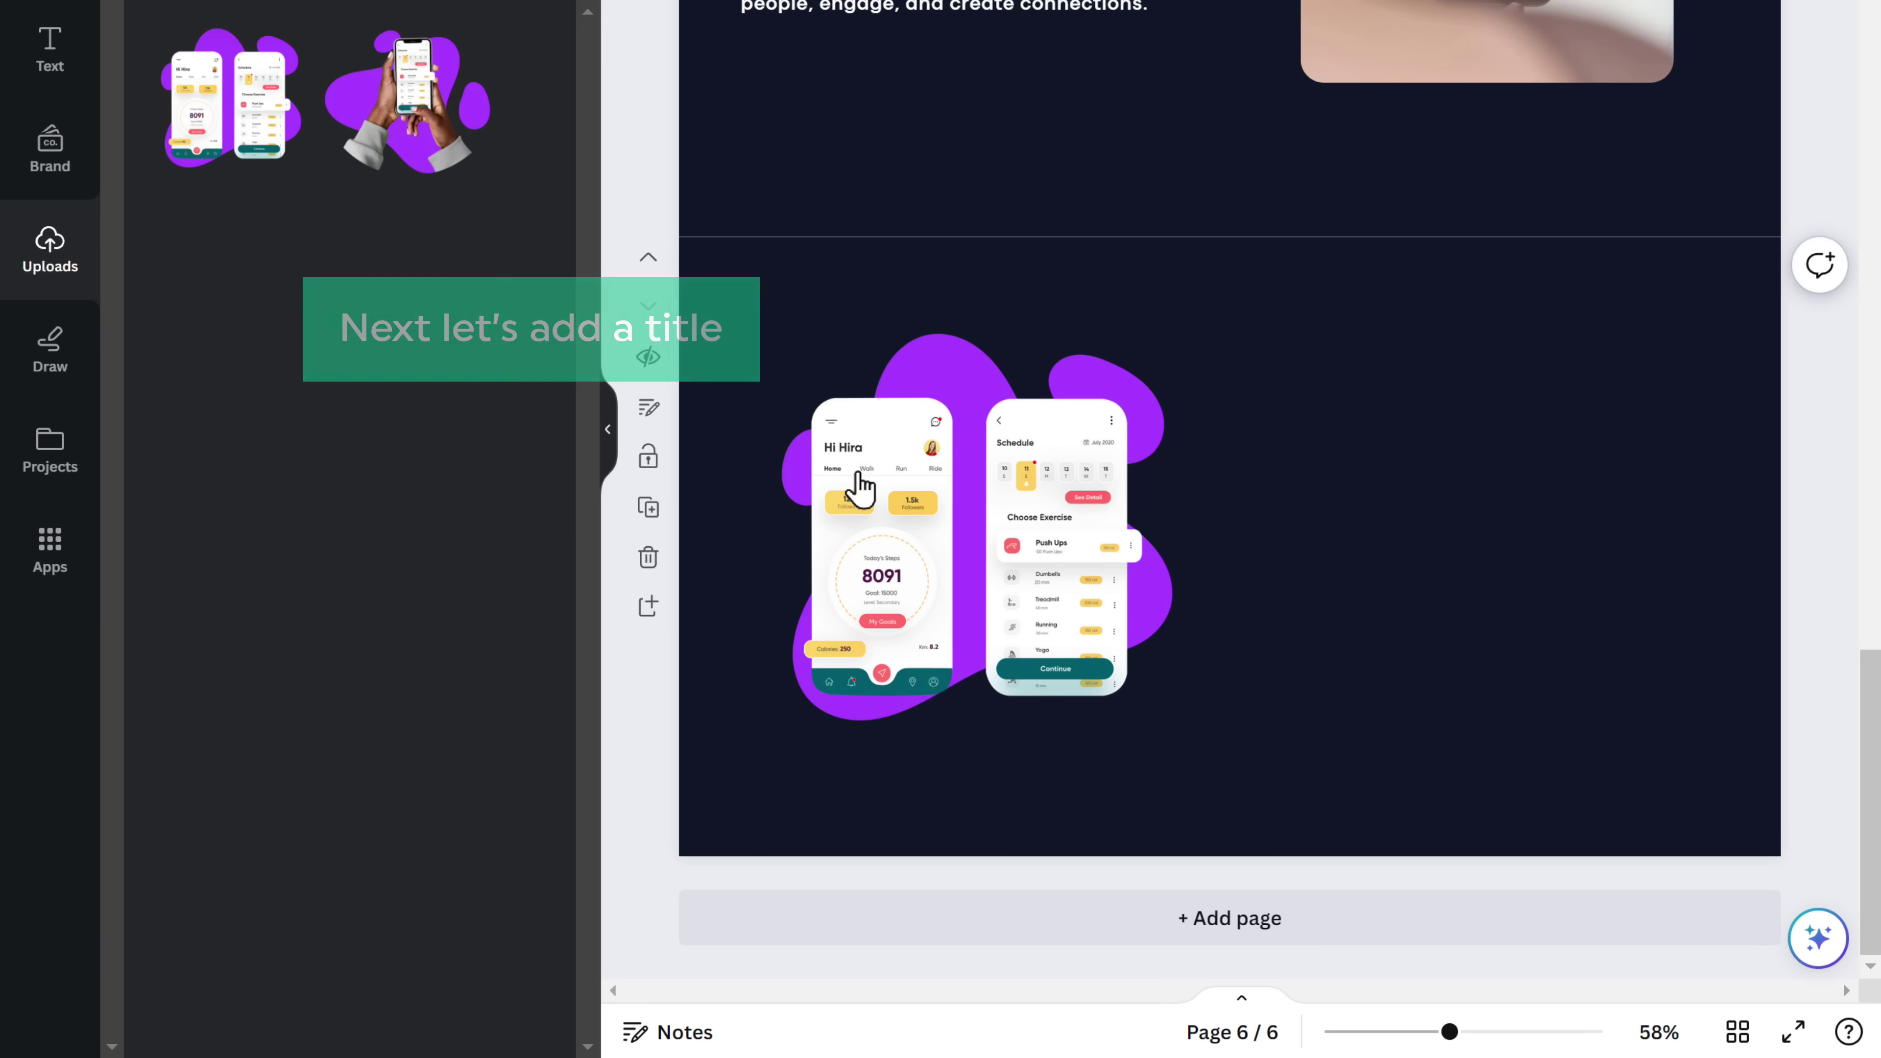
Step: Add a 'Contact Us' heading beside the app image
left_click(50, 78)
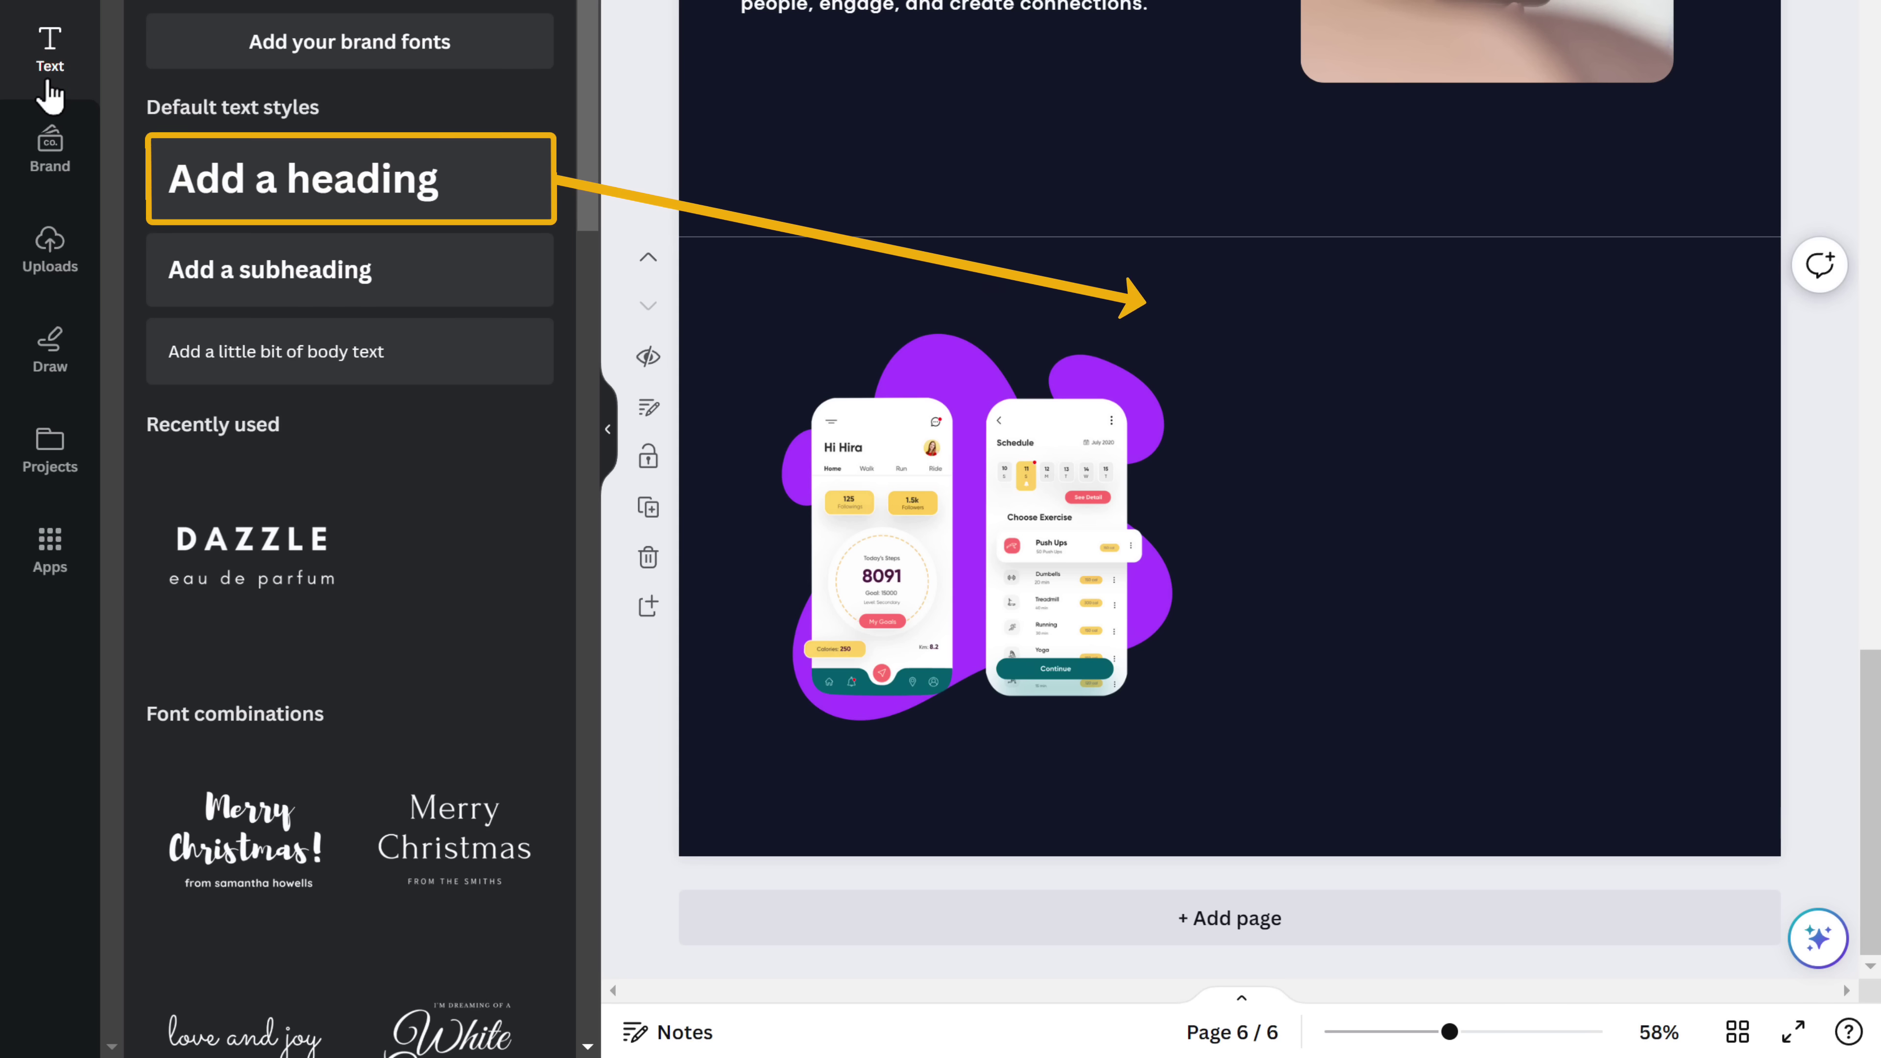
left_click_drag(369, 222, 1441, 445)
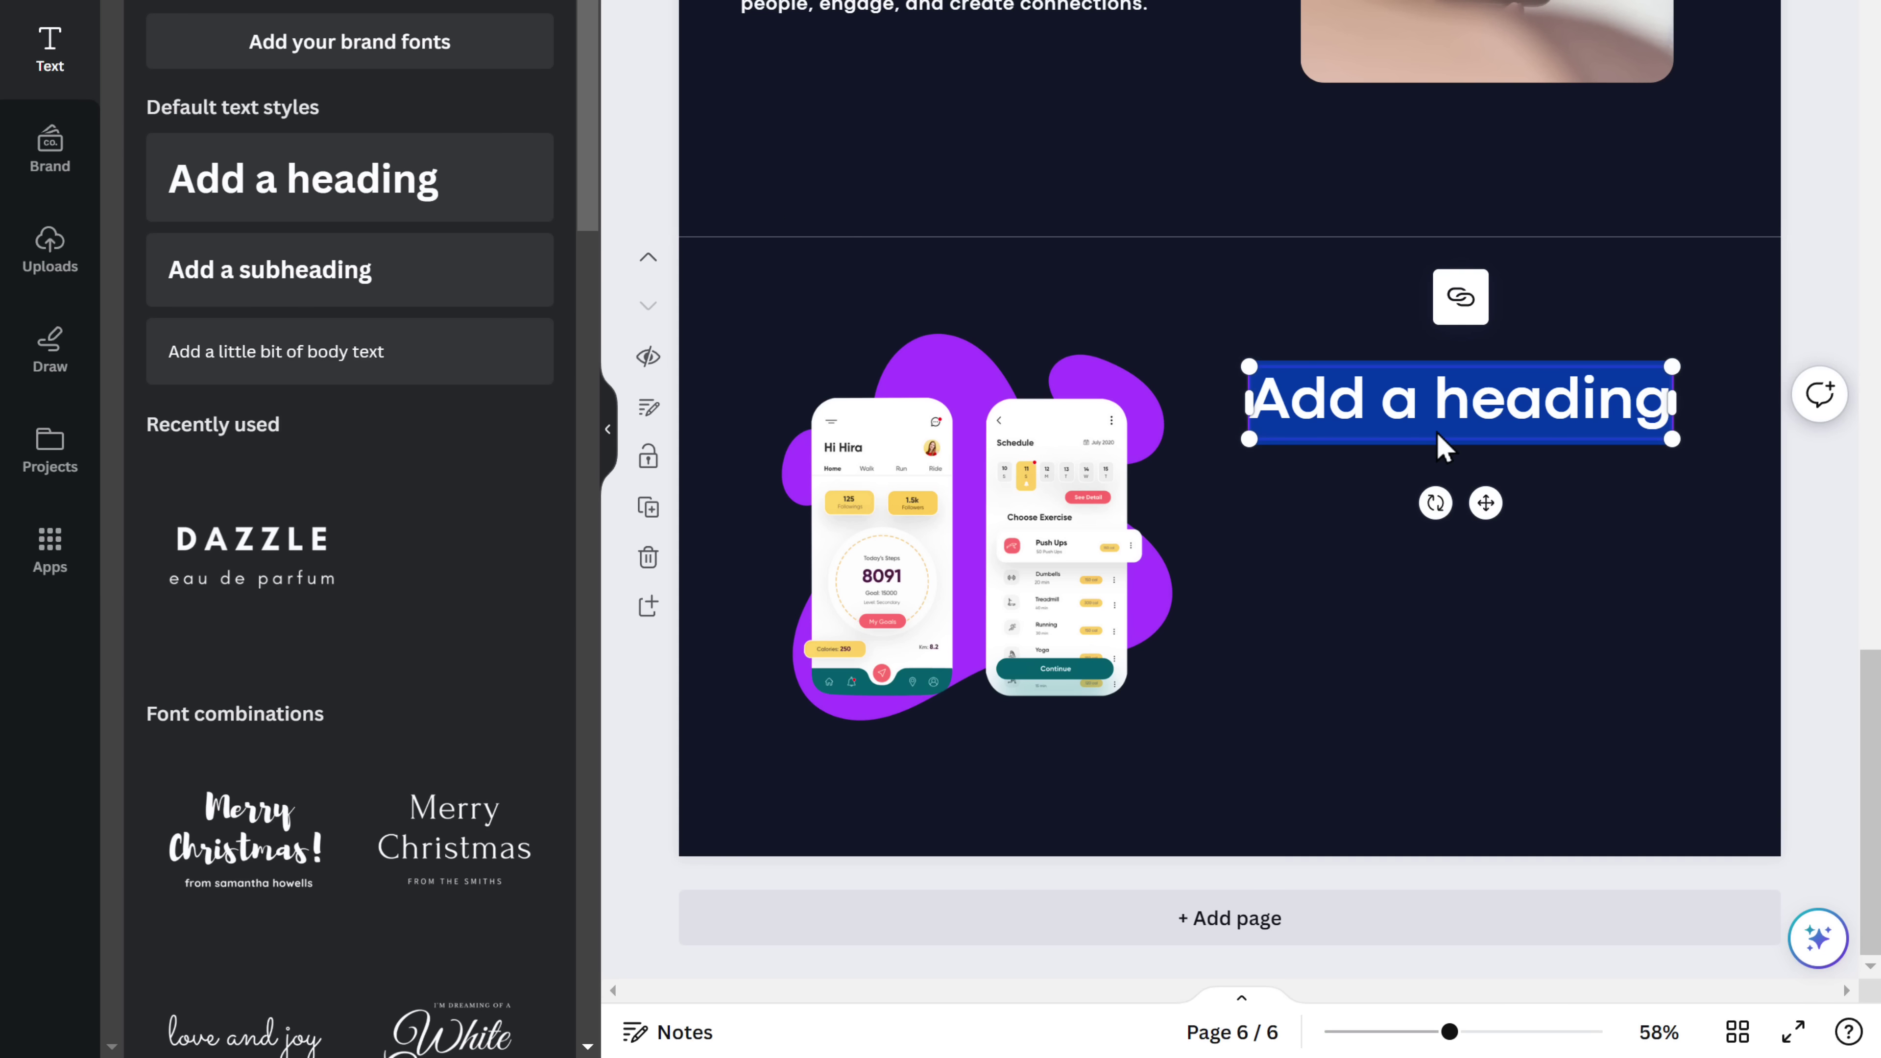
type("Contact Us")
key("Escape")
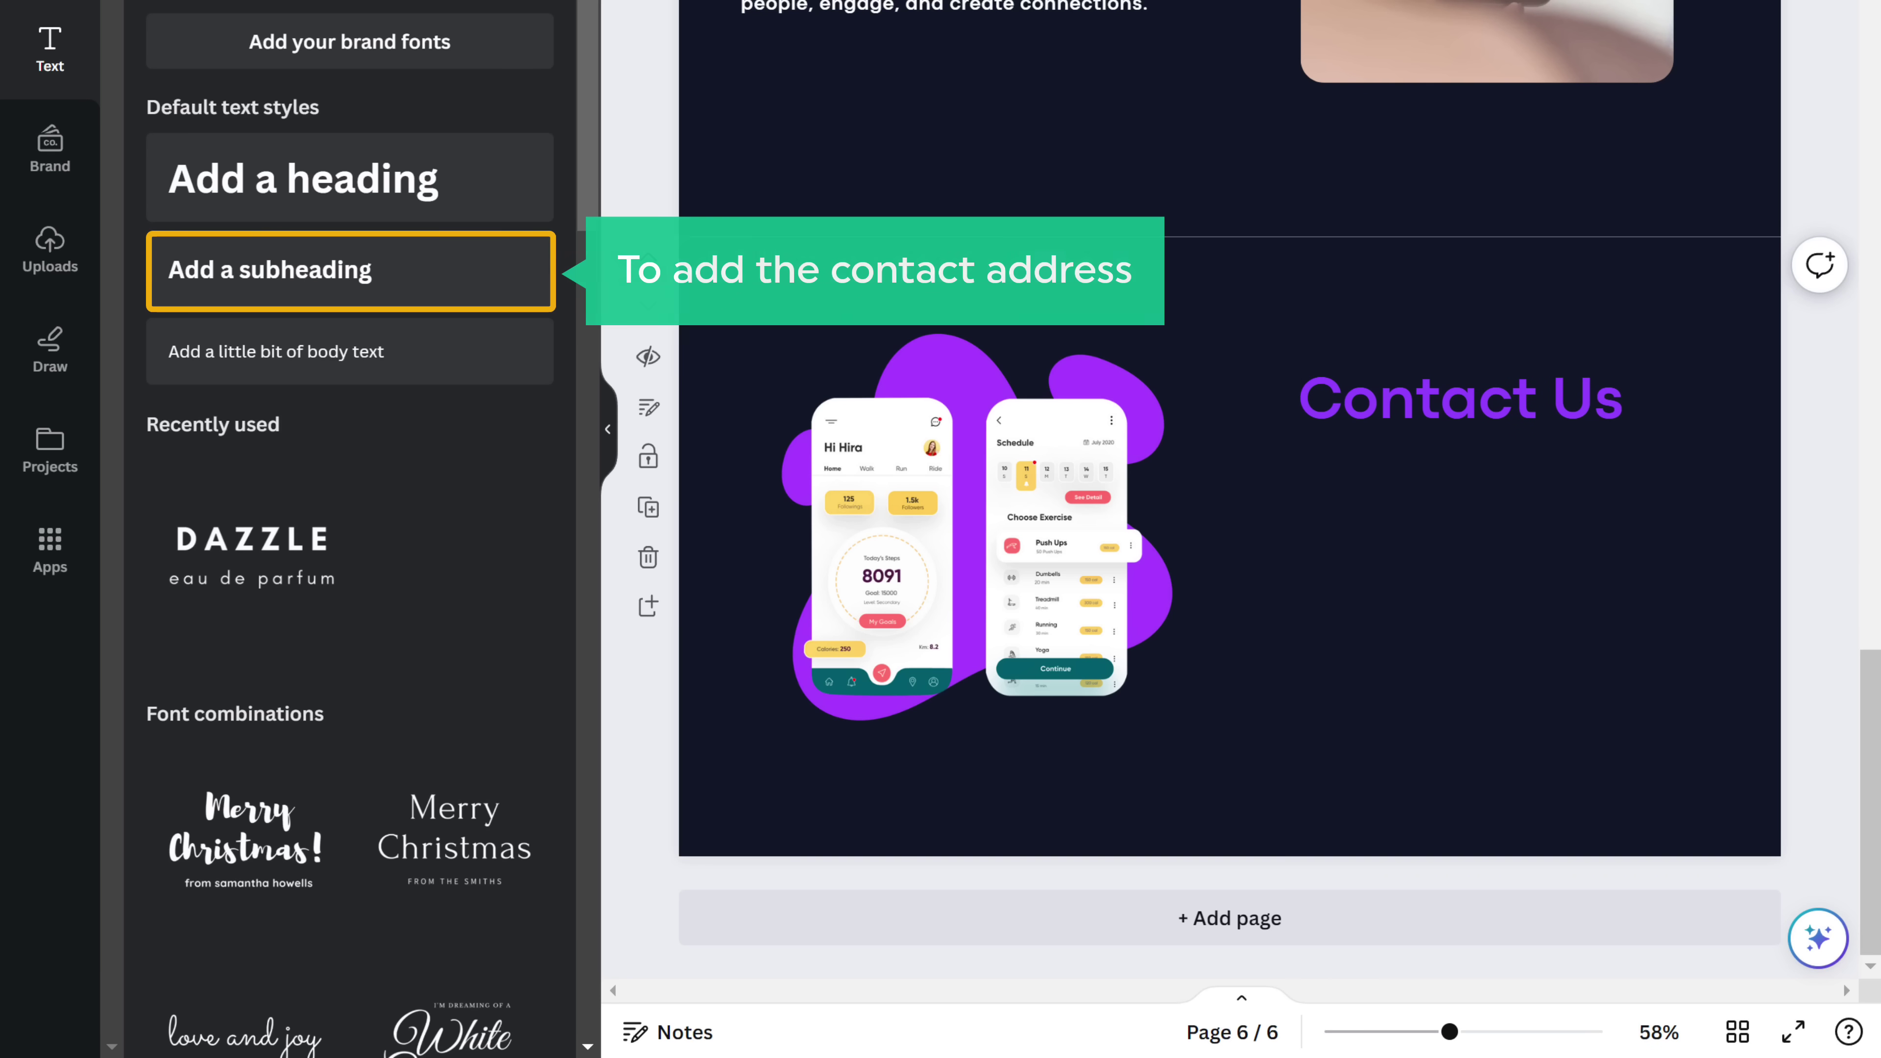
Step: Add a subheading below it containing the pasted address, email and phone details
left_click(271, 291)
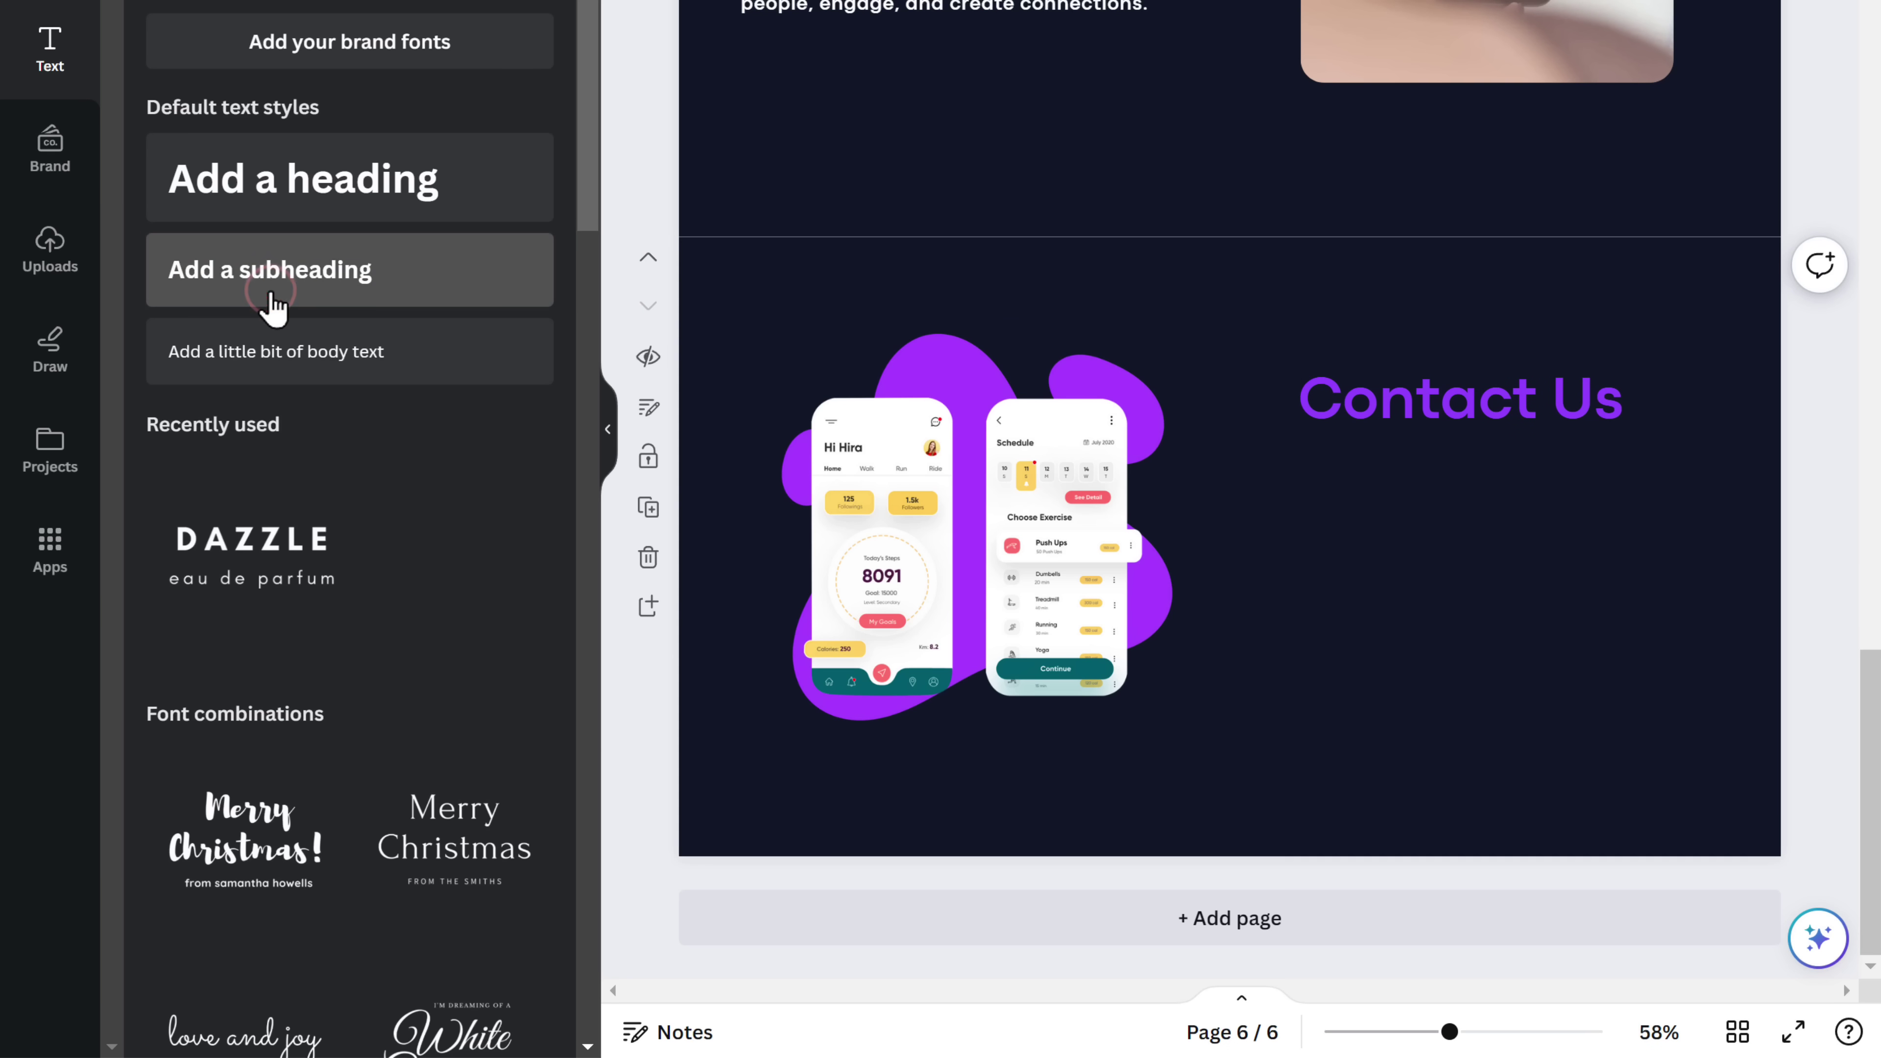
left_click_drag(272, 303, 1411, 489)
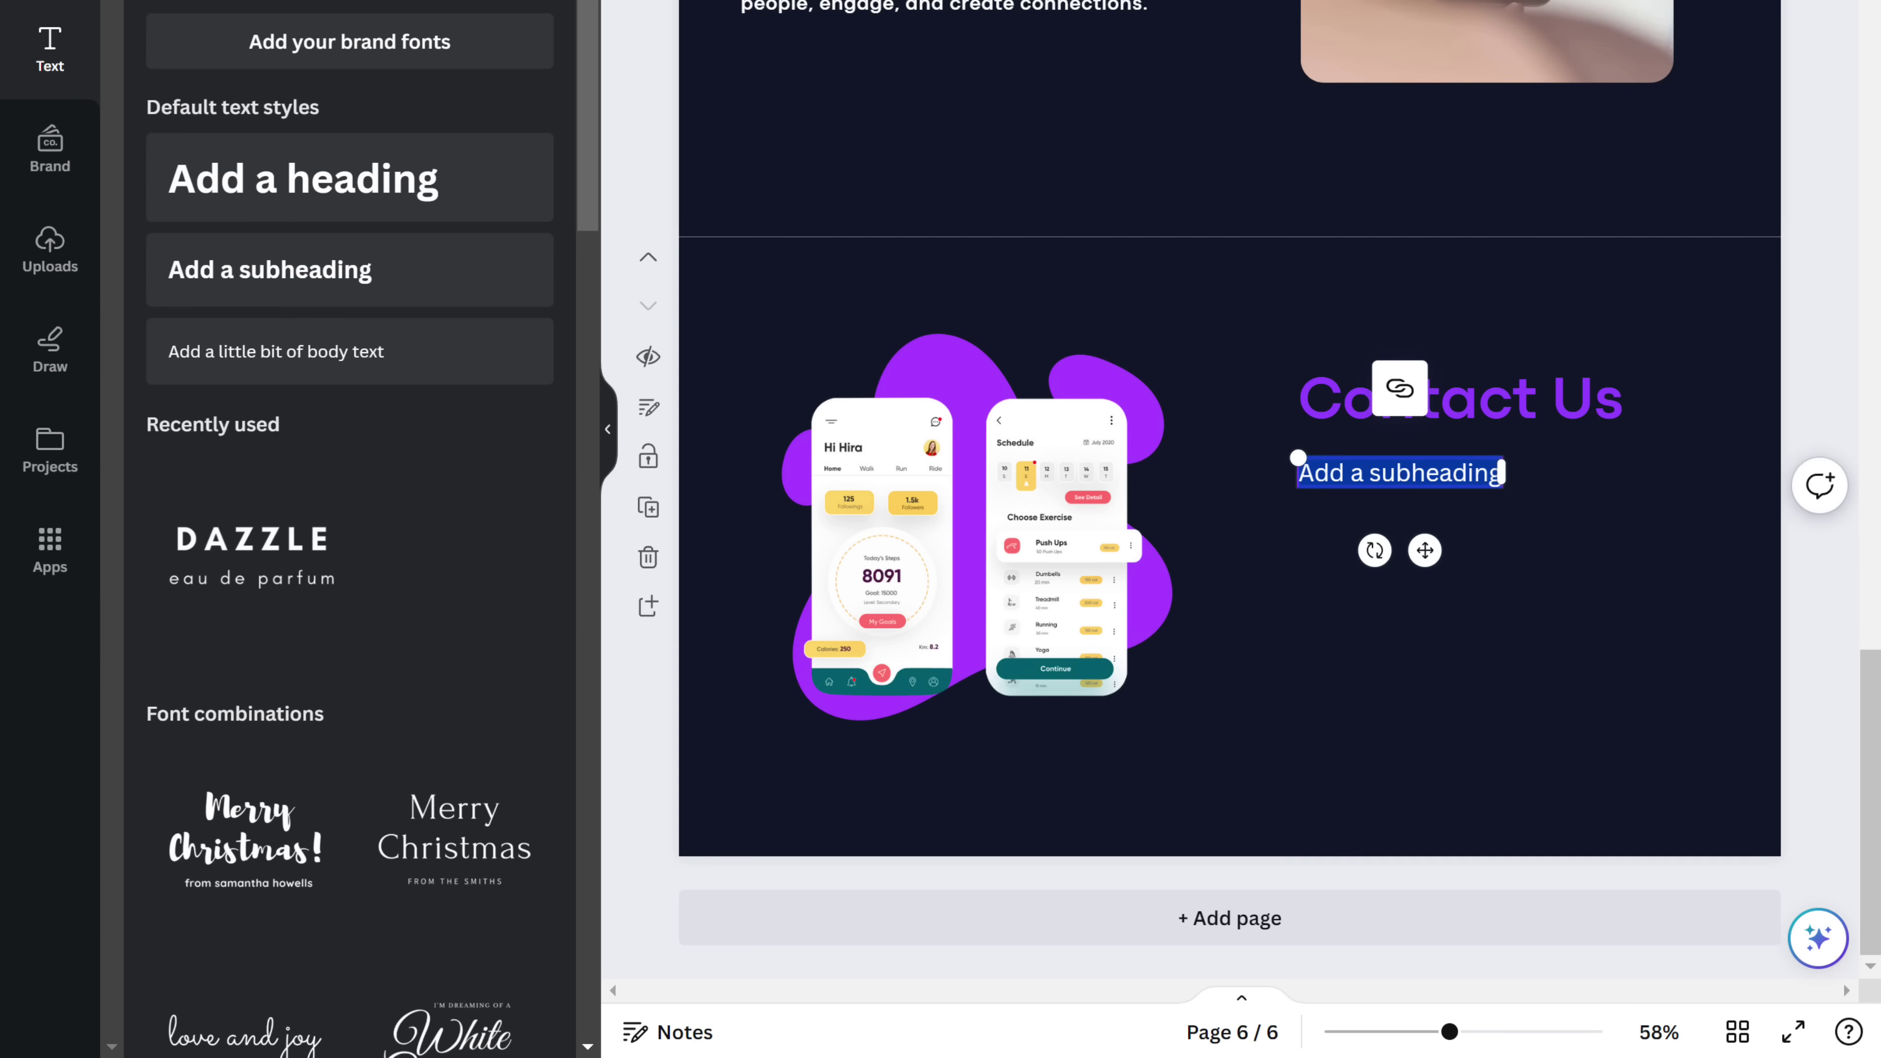
key("ctrl+v")
key("Escape")
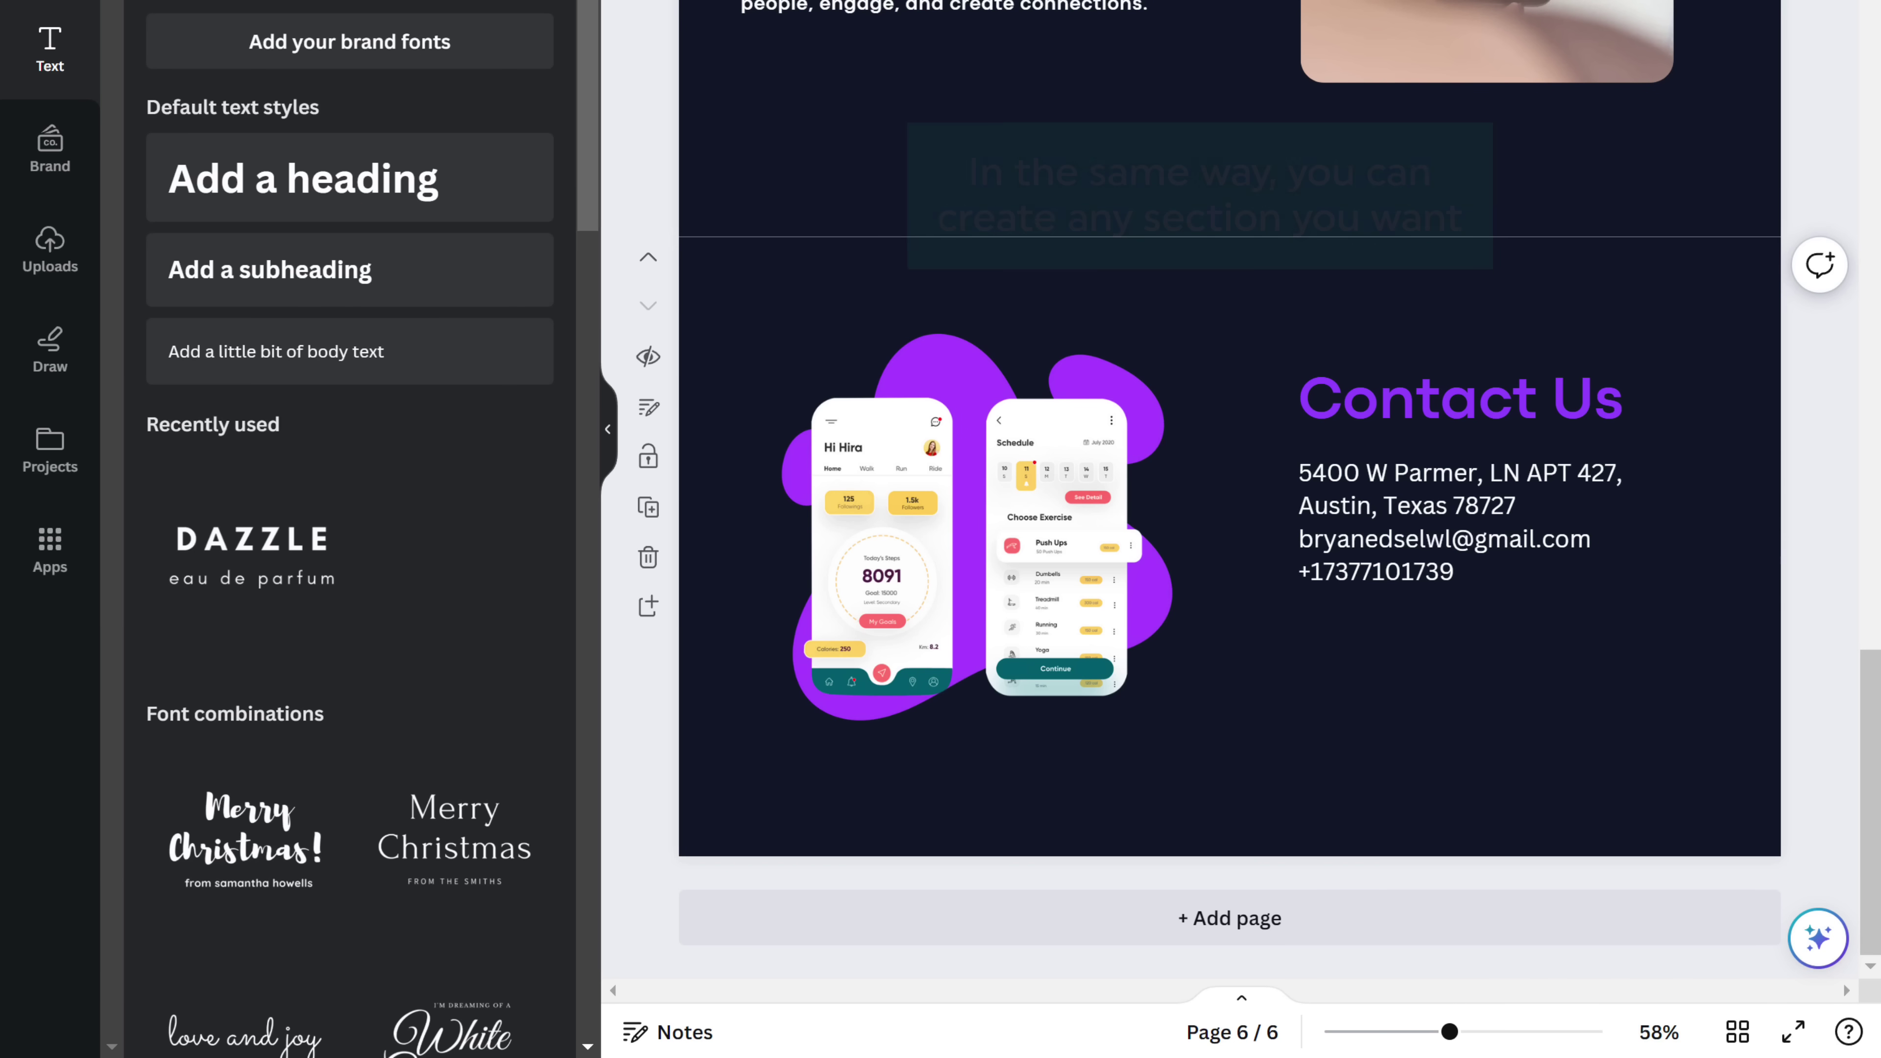
scroll(1230, 519, "up", 15)
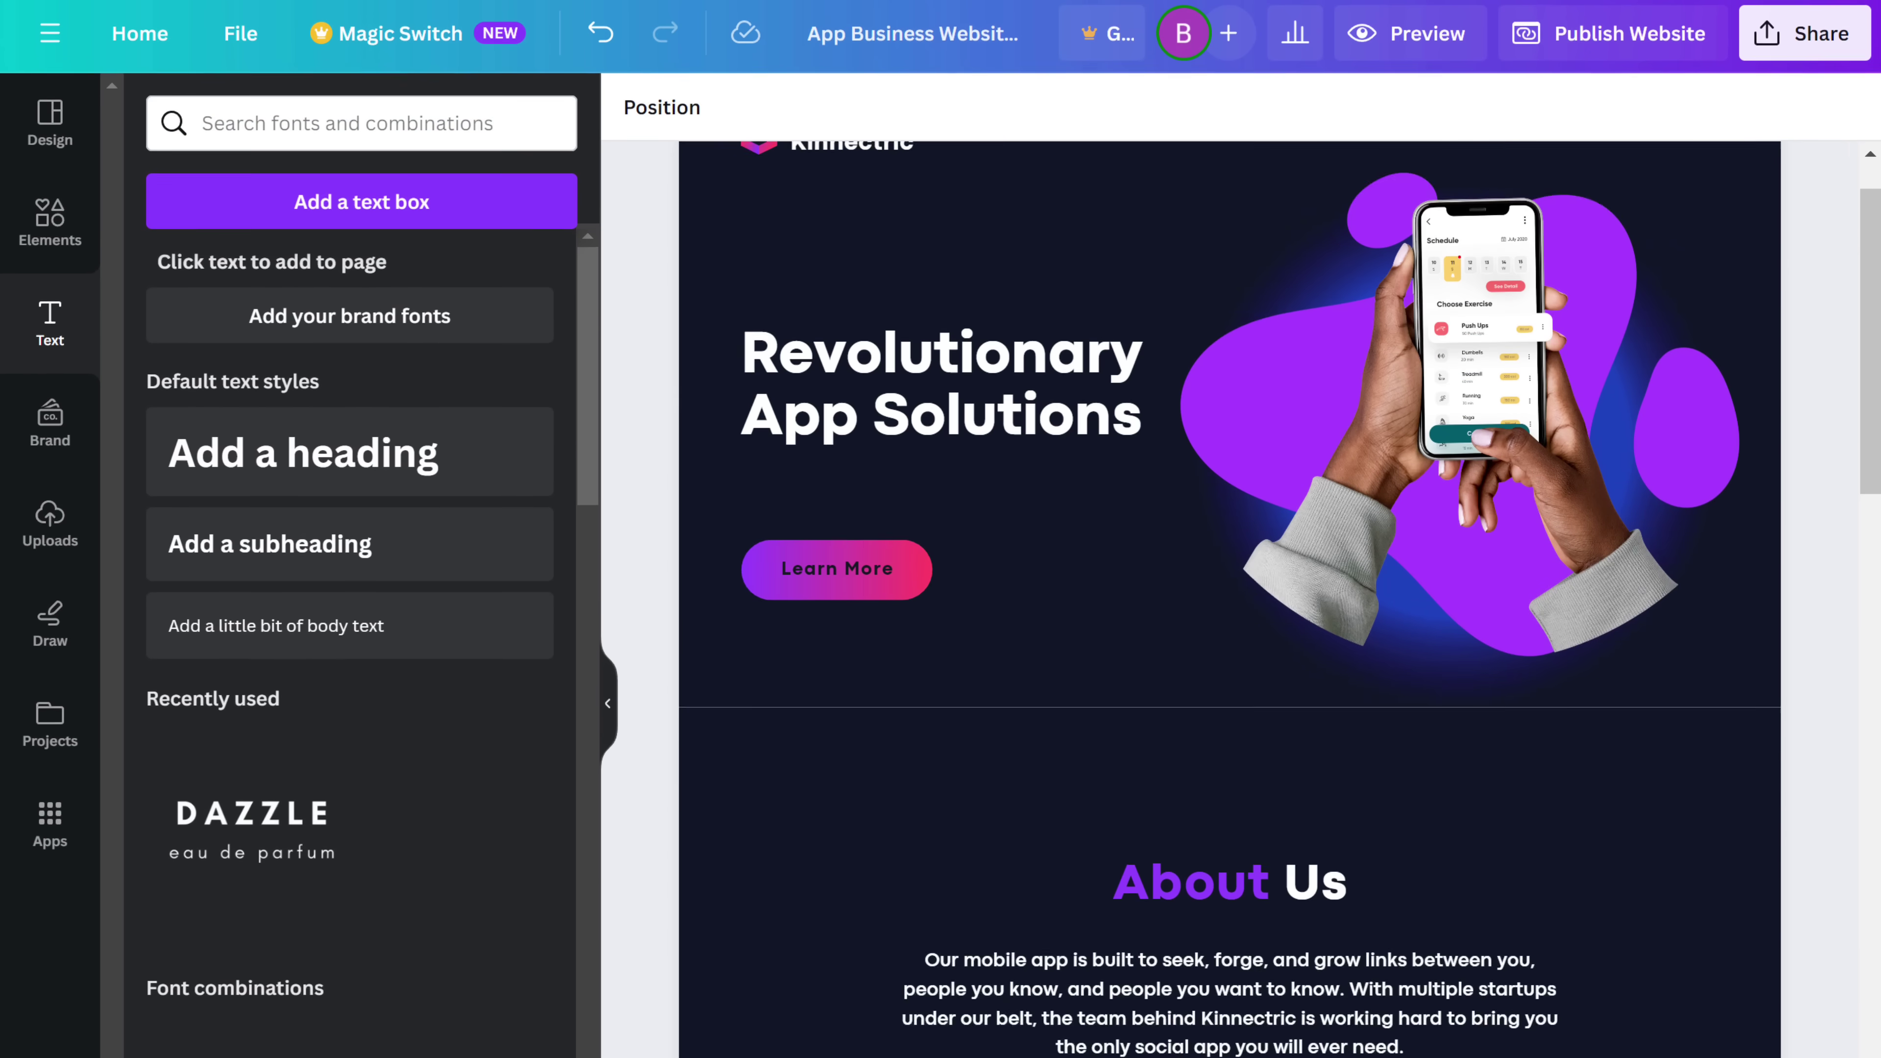
scroll(1229, 519, "up", 2)
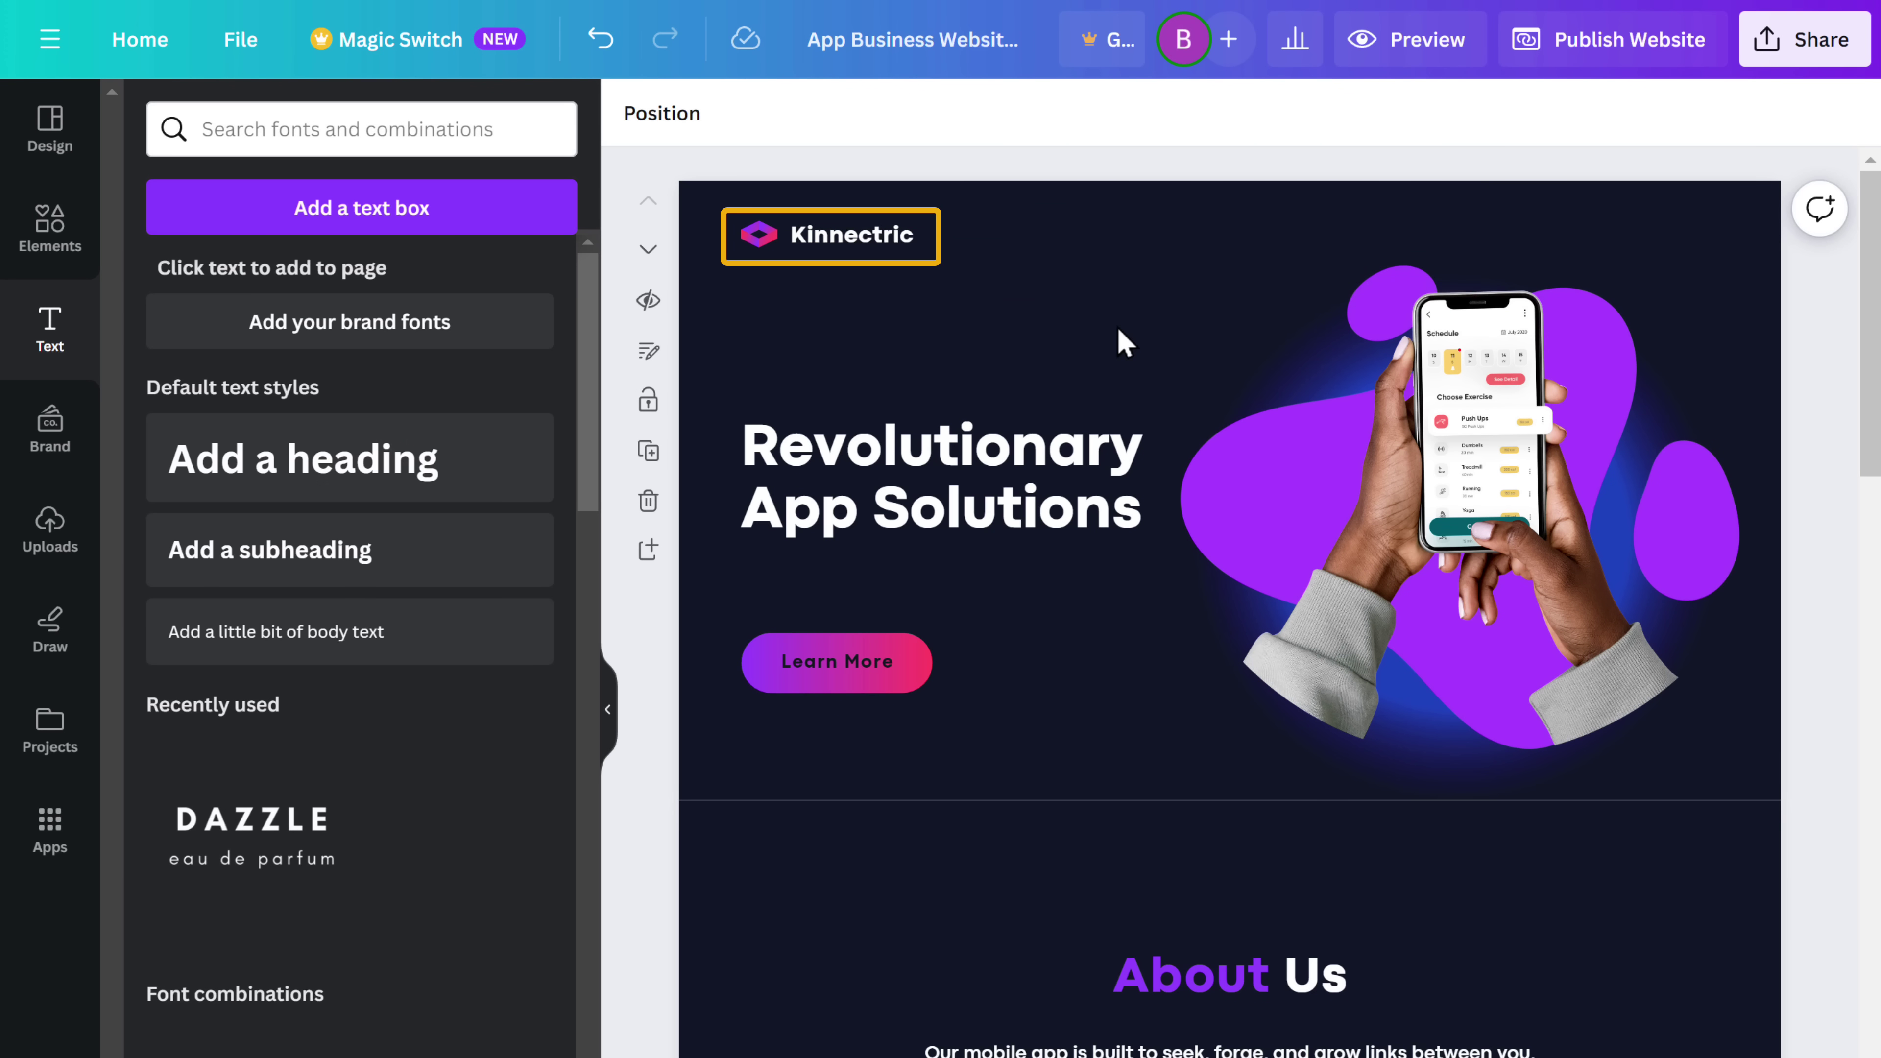
Step: Delete the Kinnectric logo and place a scaled-down SwiftCrafter logo in the top-left corner
left_click(846, 237)
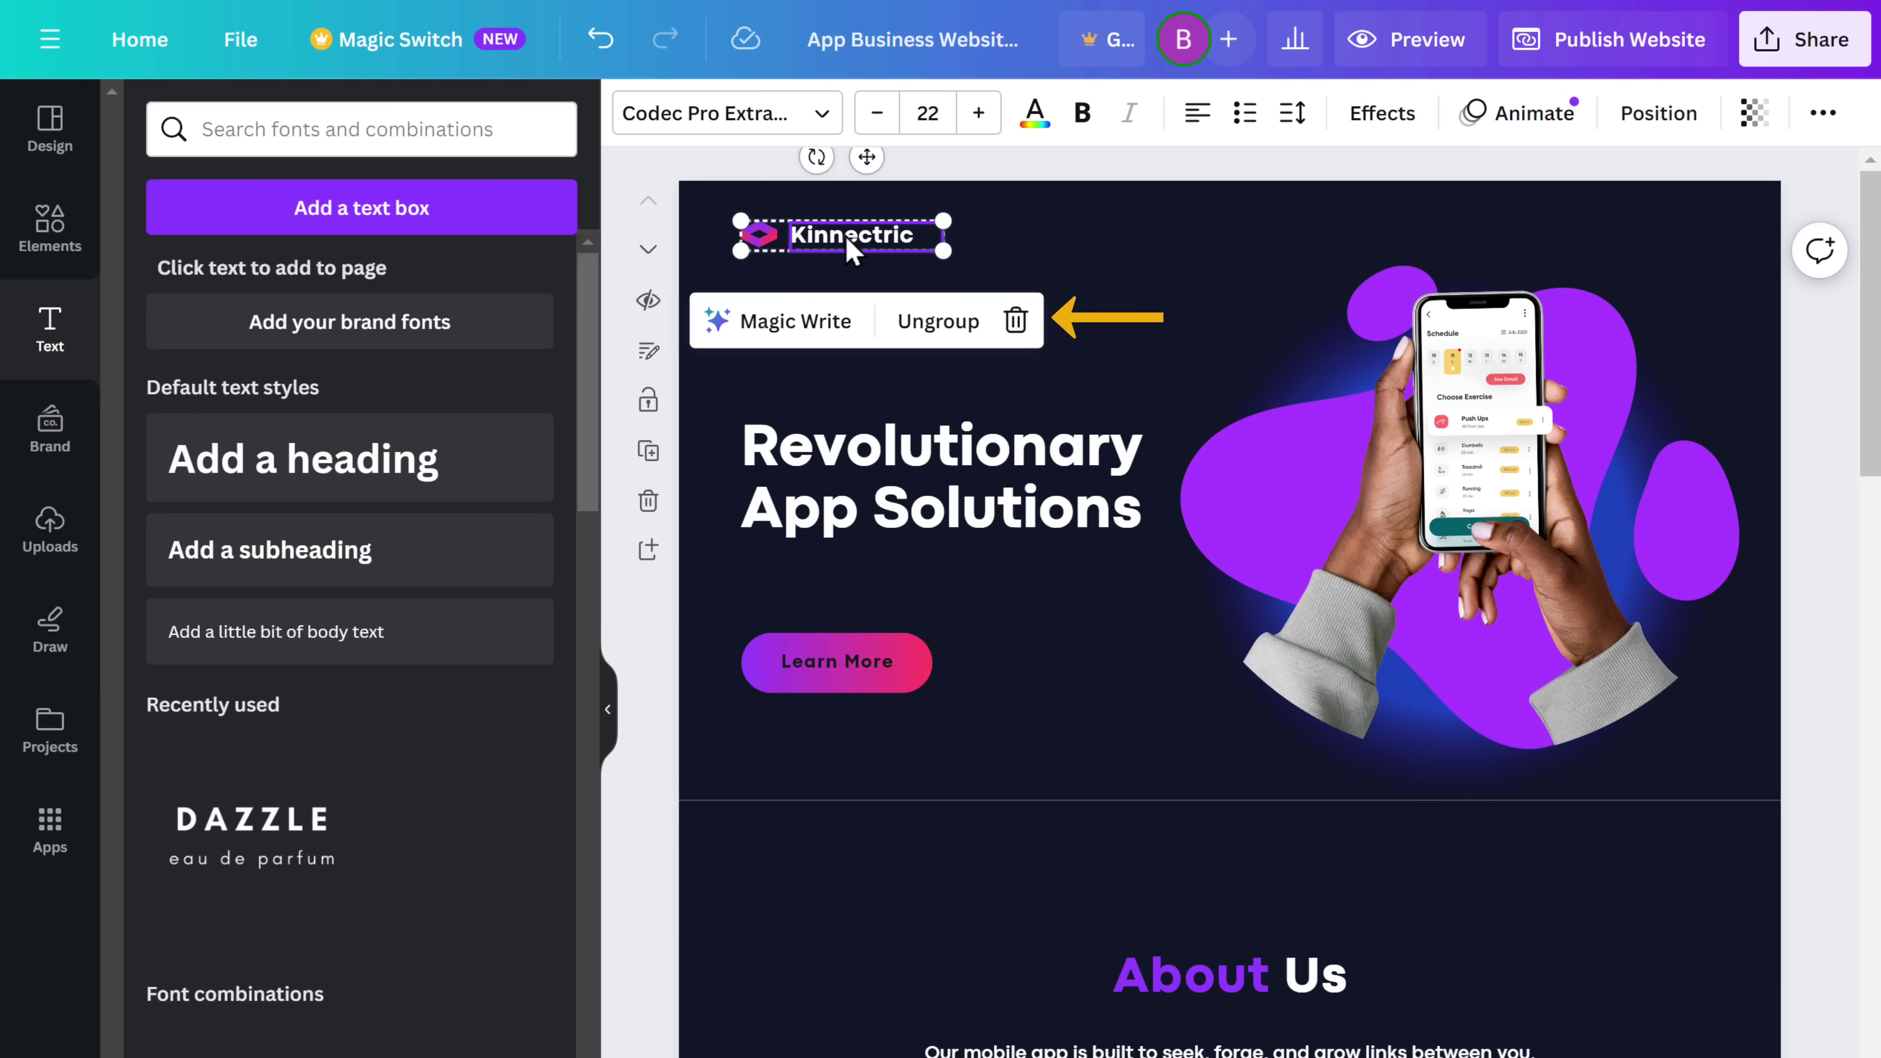
left_click(1015, 323)
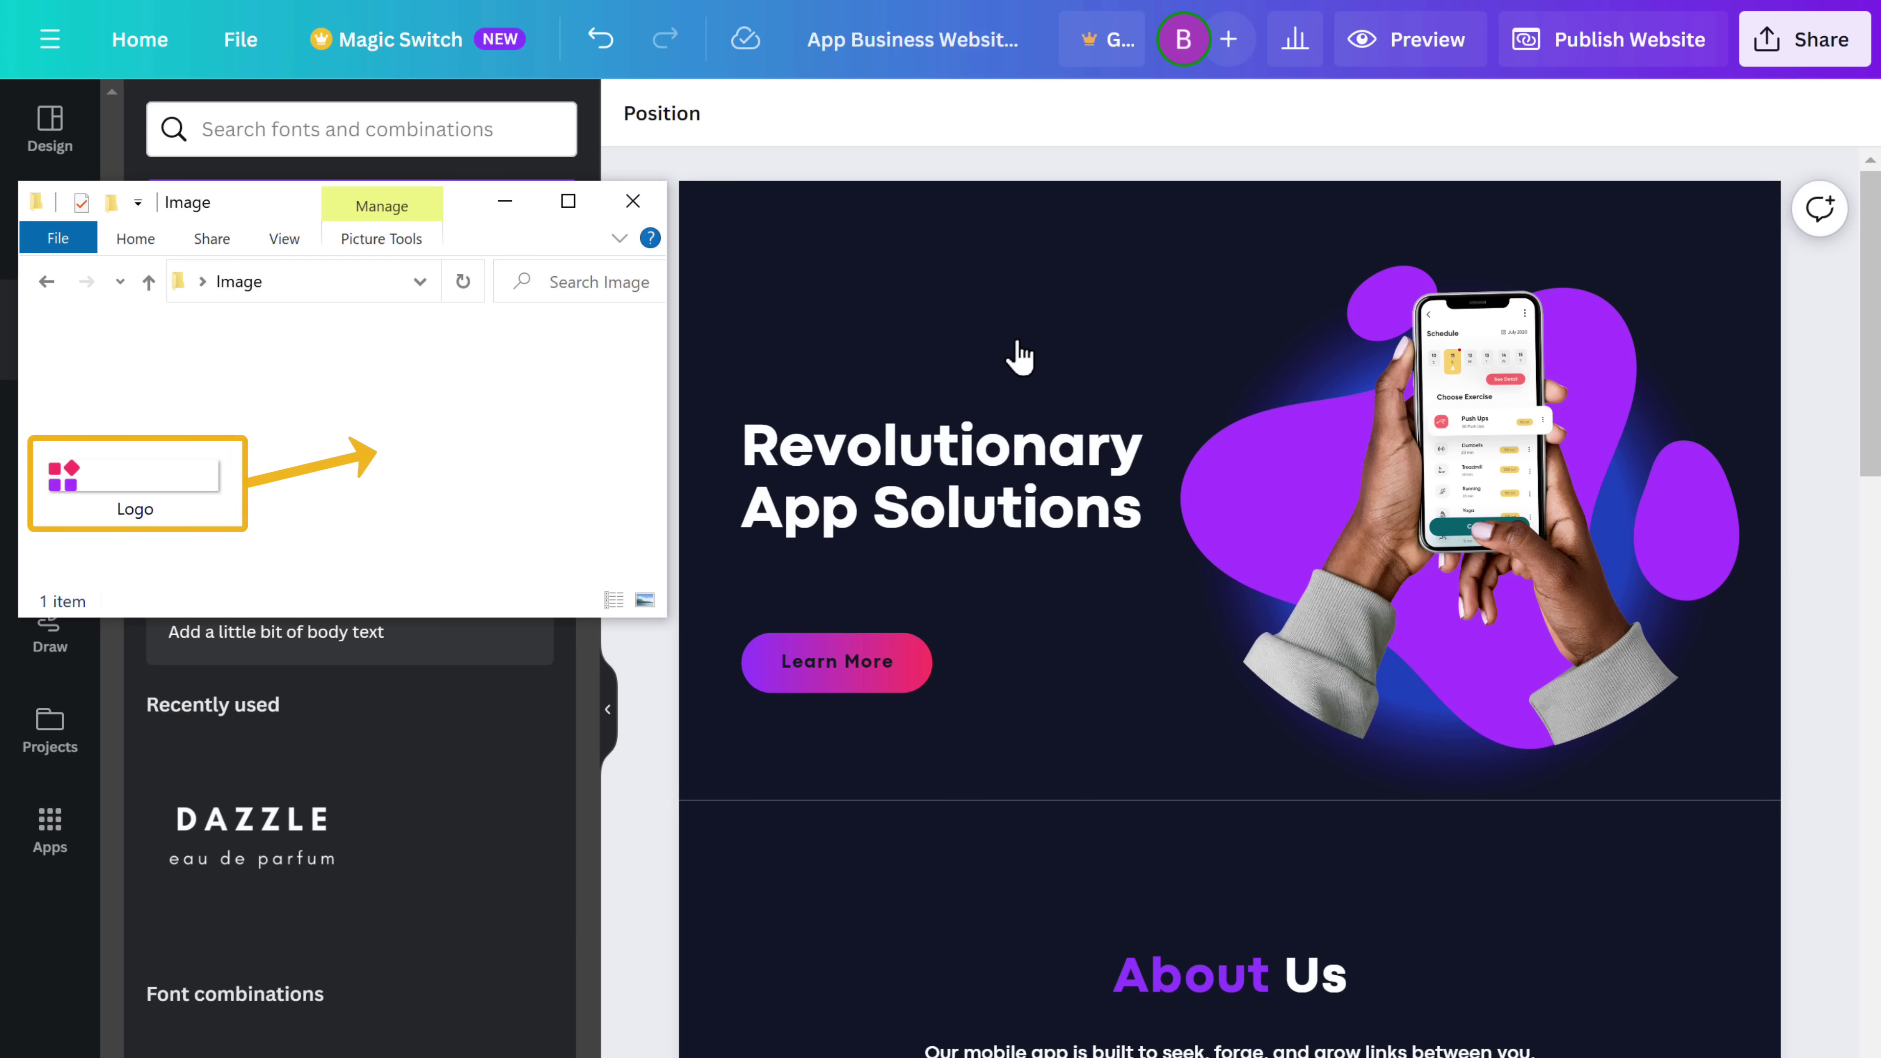
left_click_drag(138, 489, 852, 289)
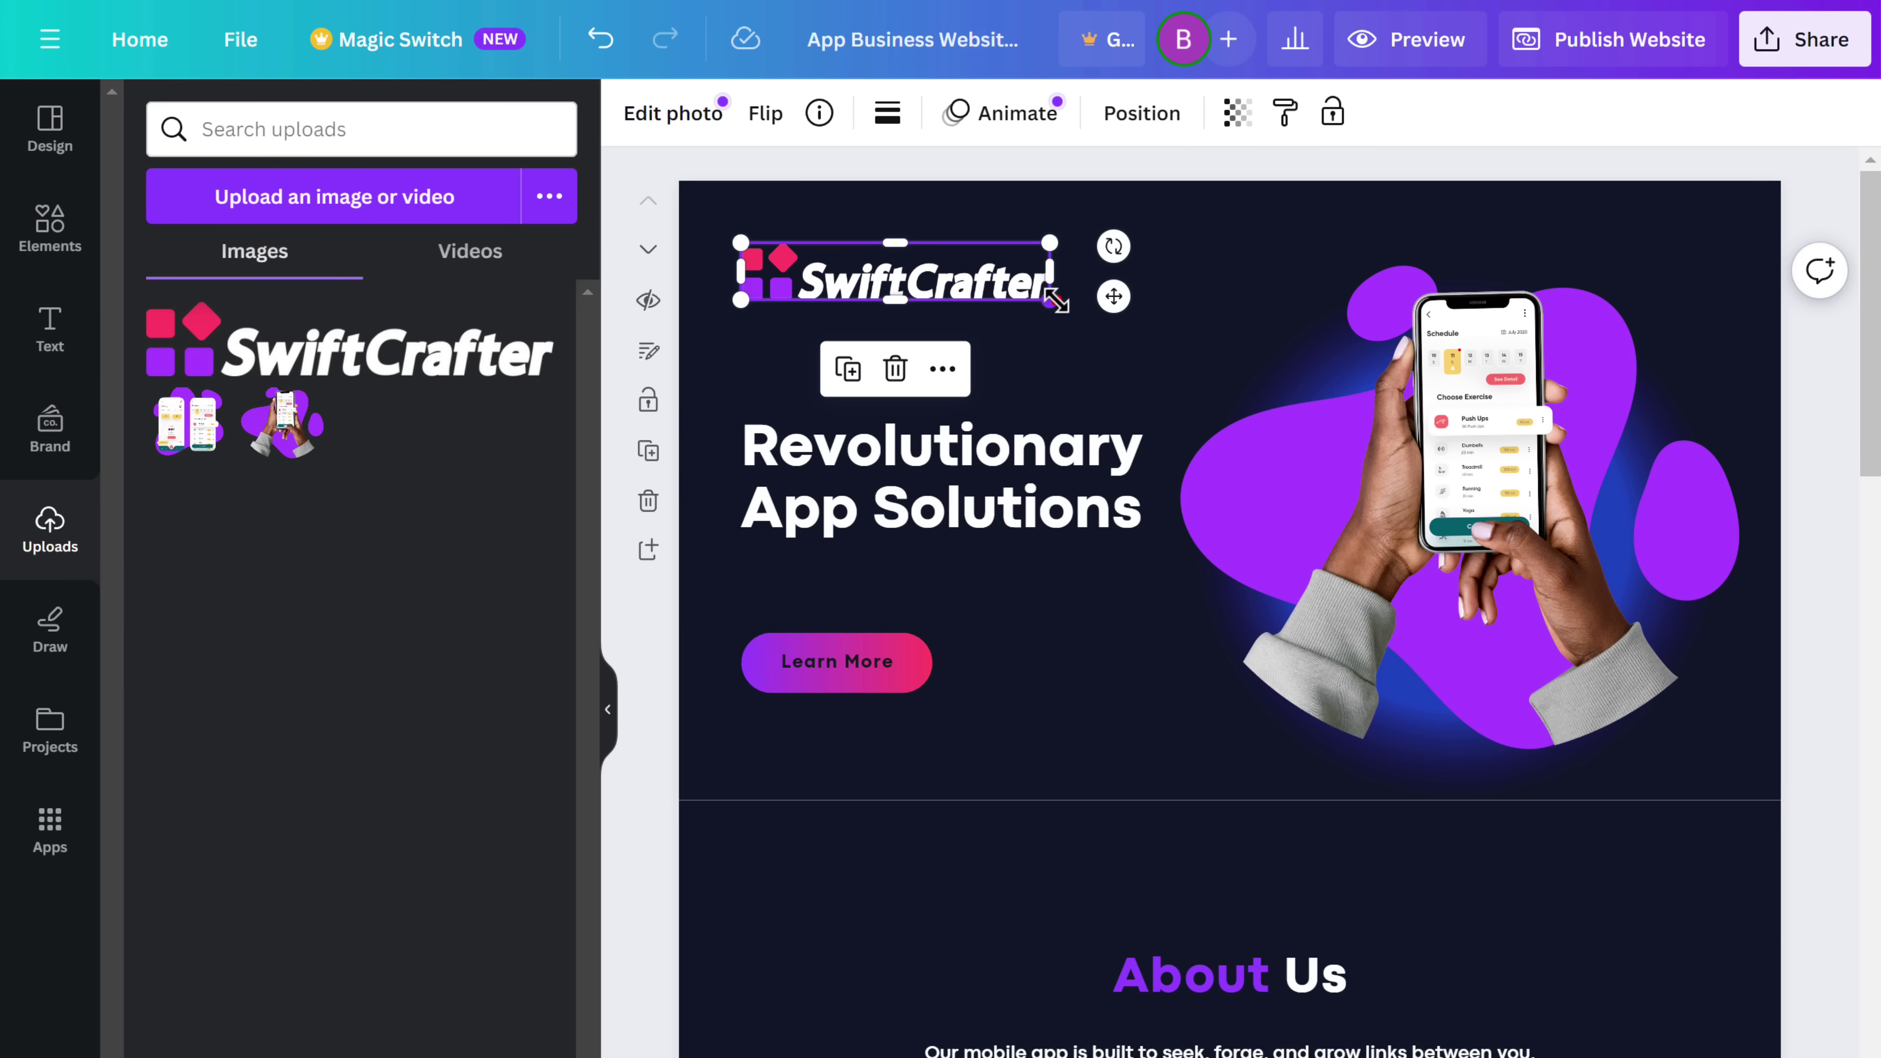
left_click_drag(1055, 301, 936, 281)
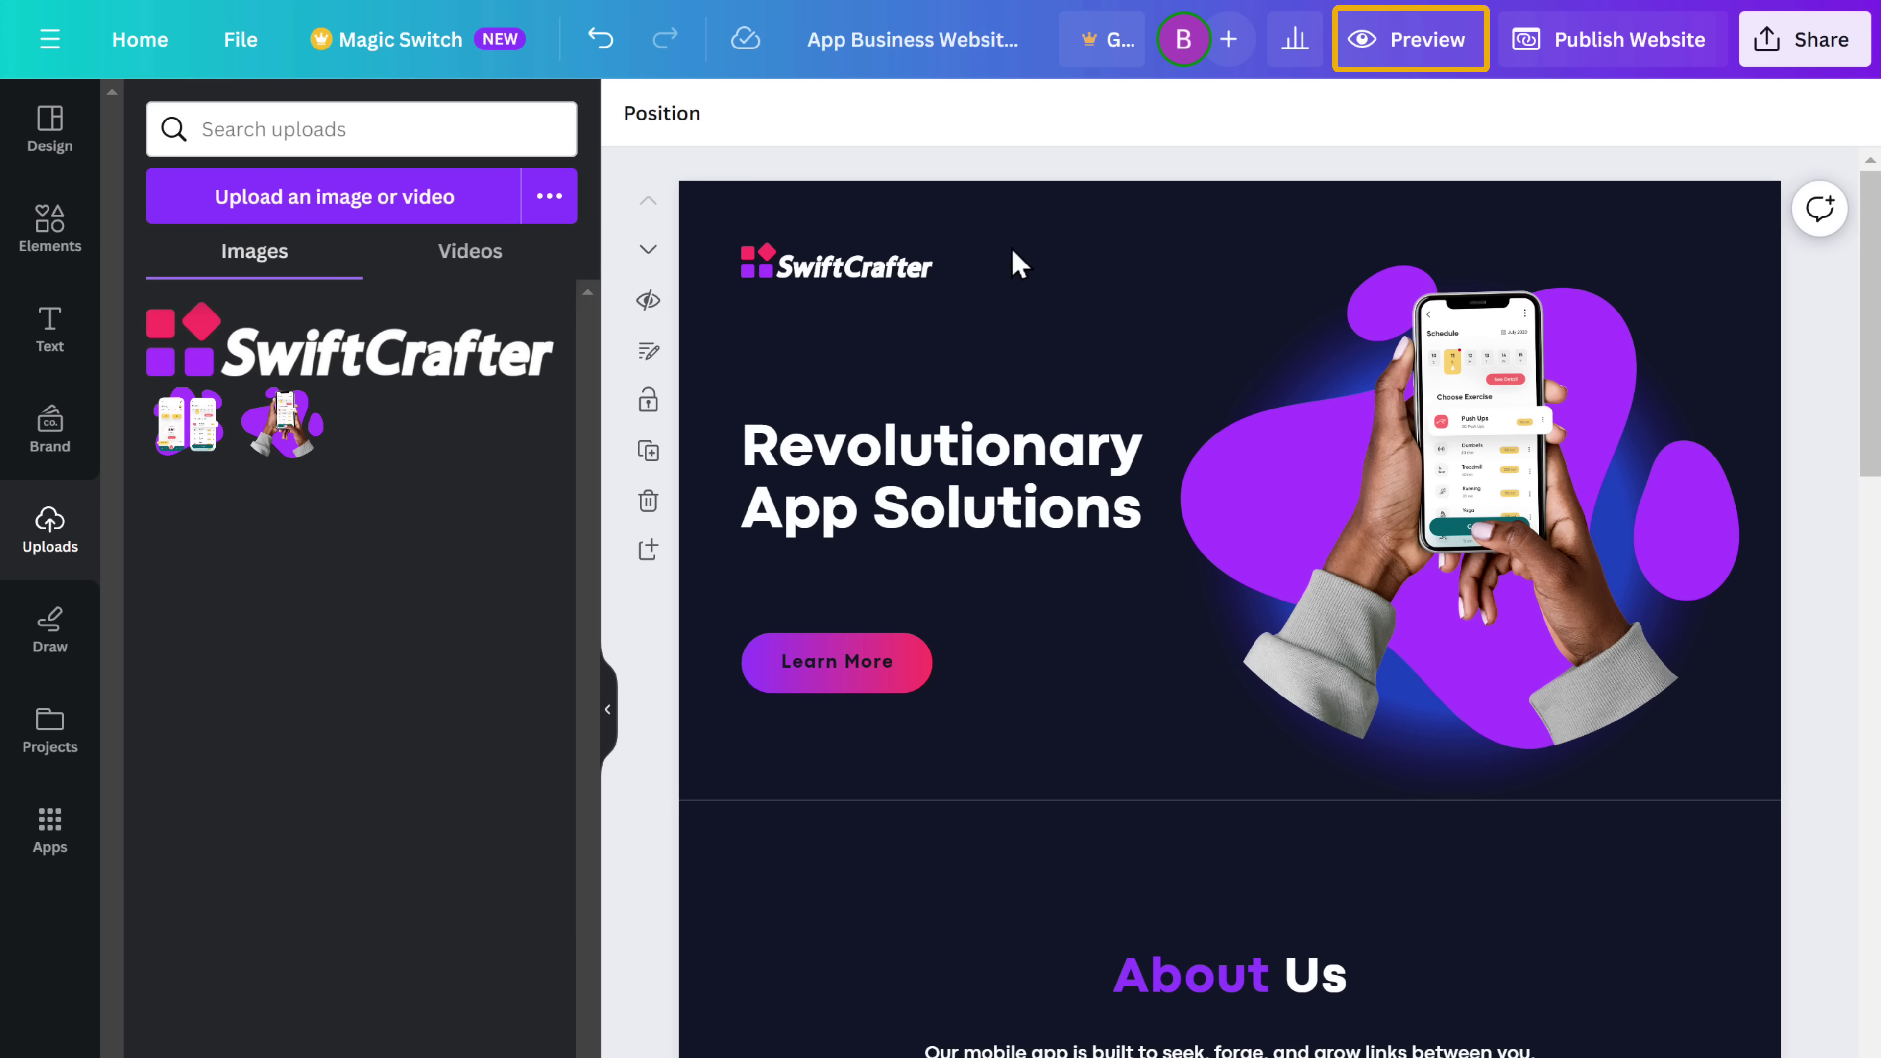
Step: Preview the site 'With navigation' and test the Contact and Our Journey menu links
left_click(1421, 54)
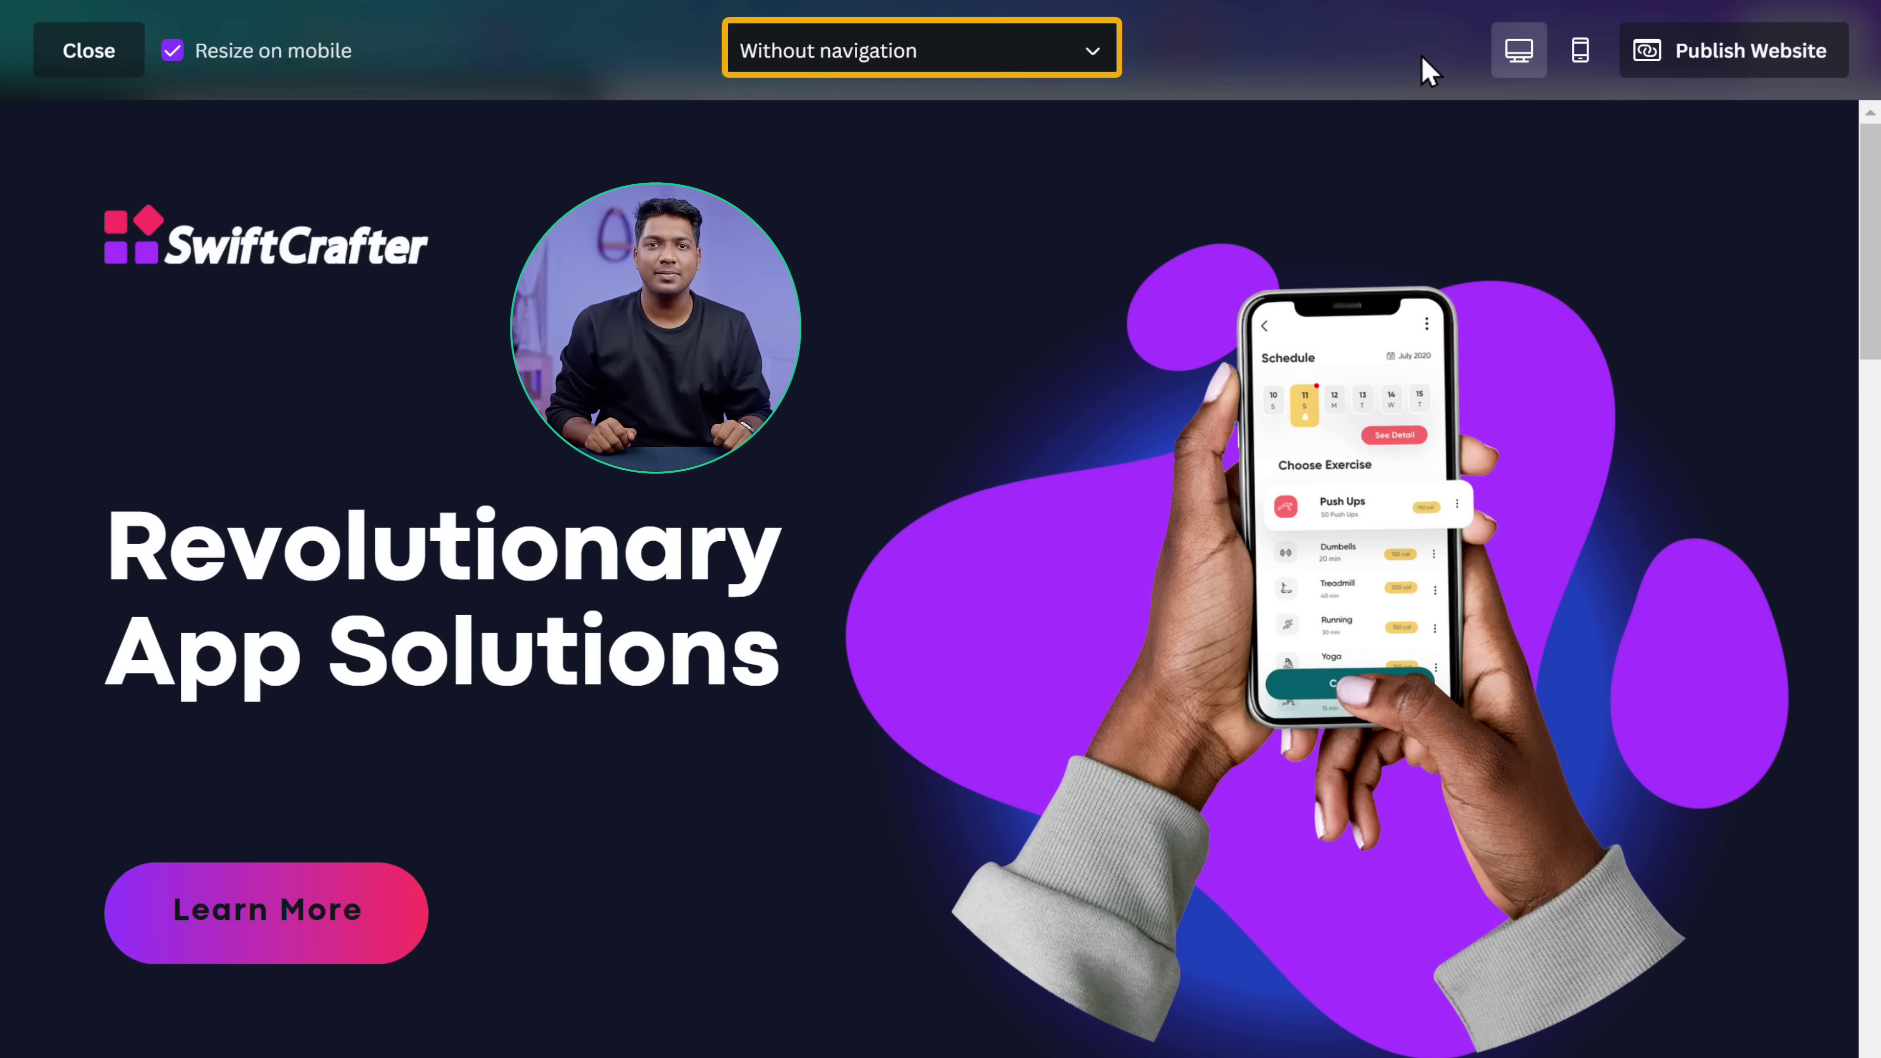
left_click(1091, 66)
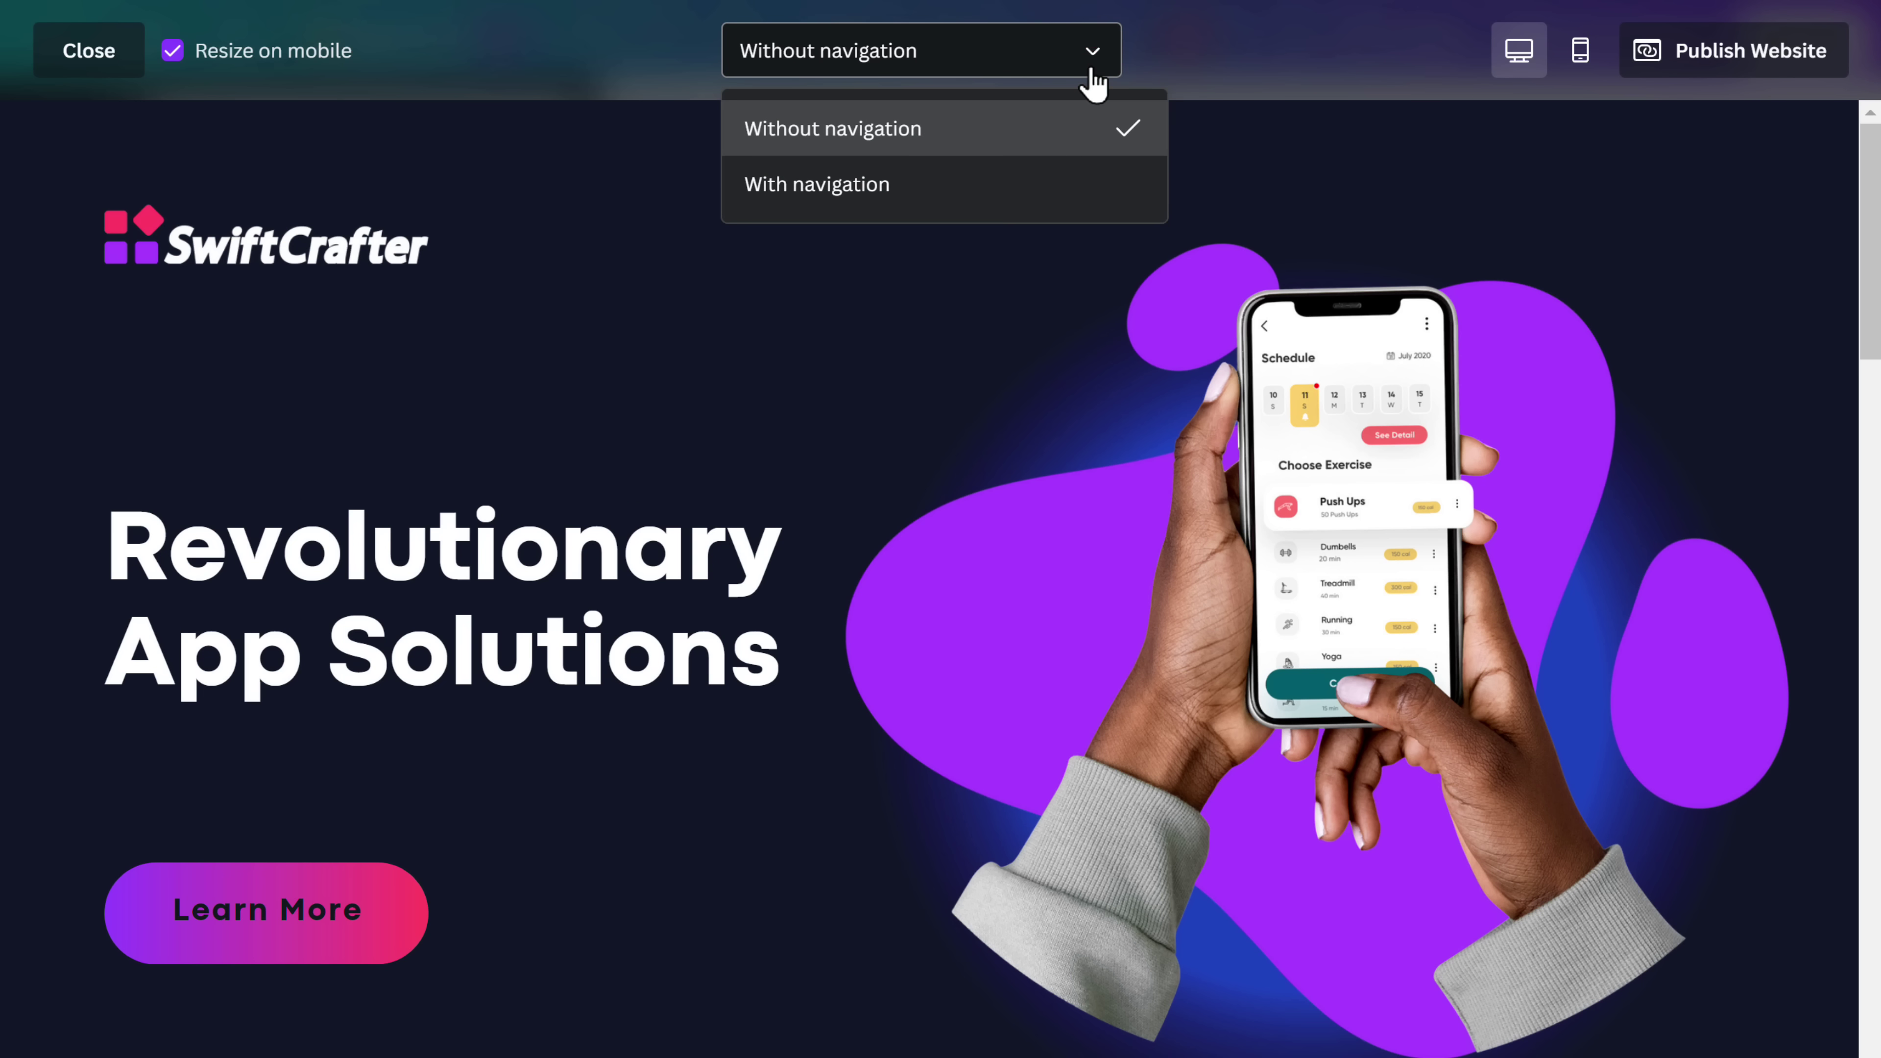
left_click(812, 194)
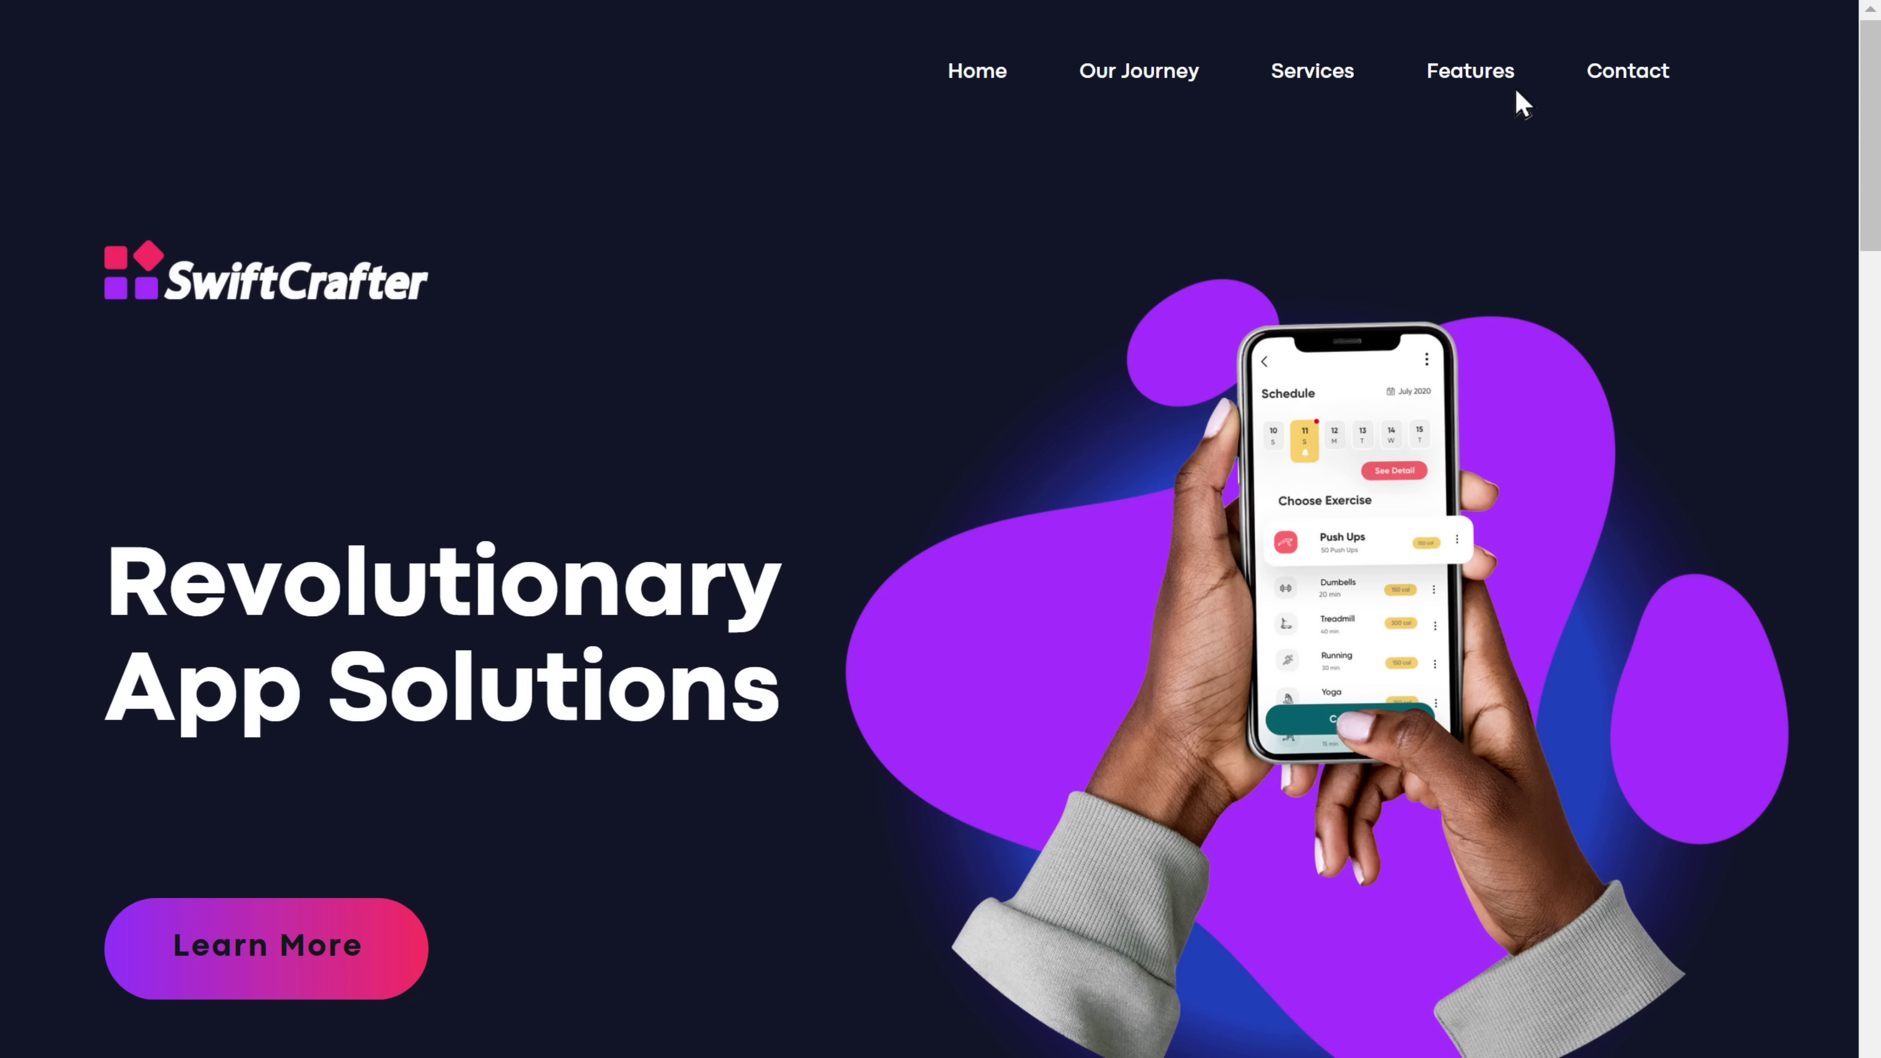
left_click(1630, 83)
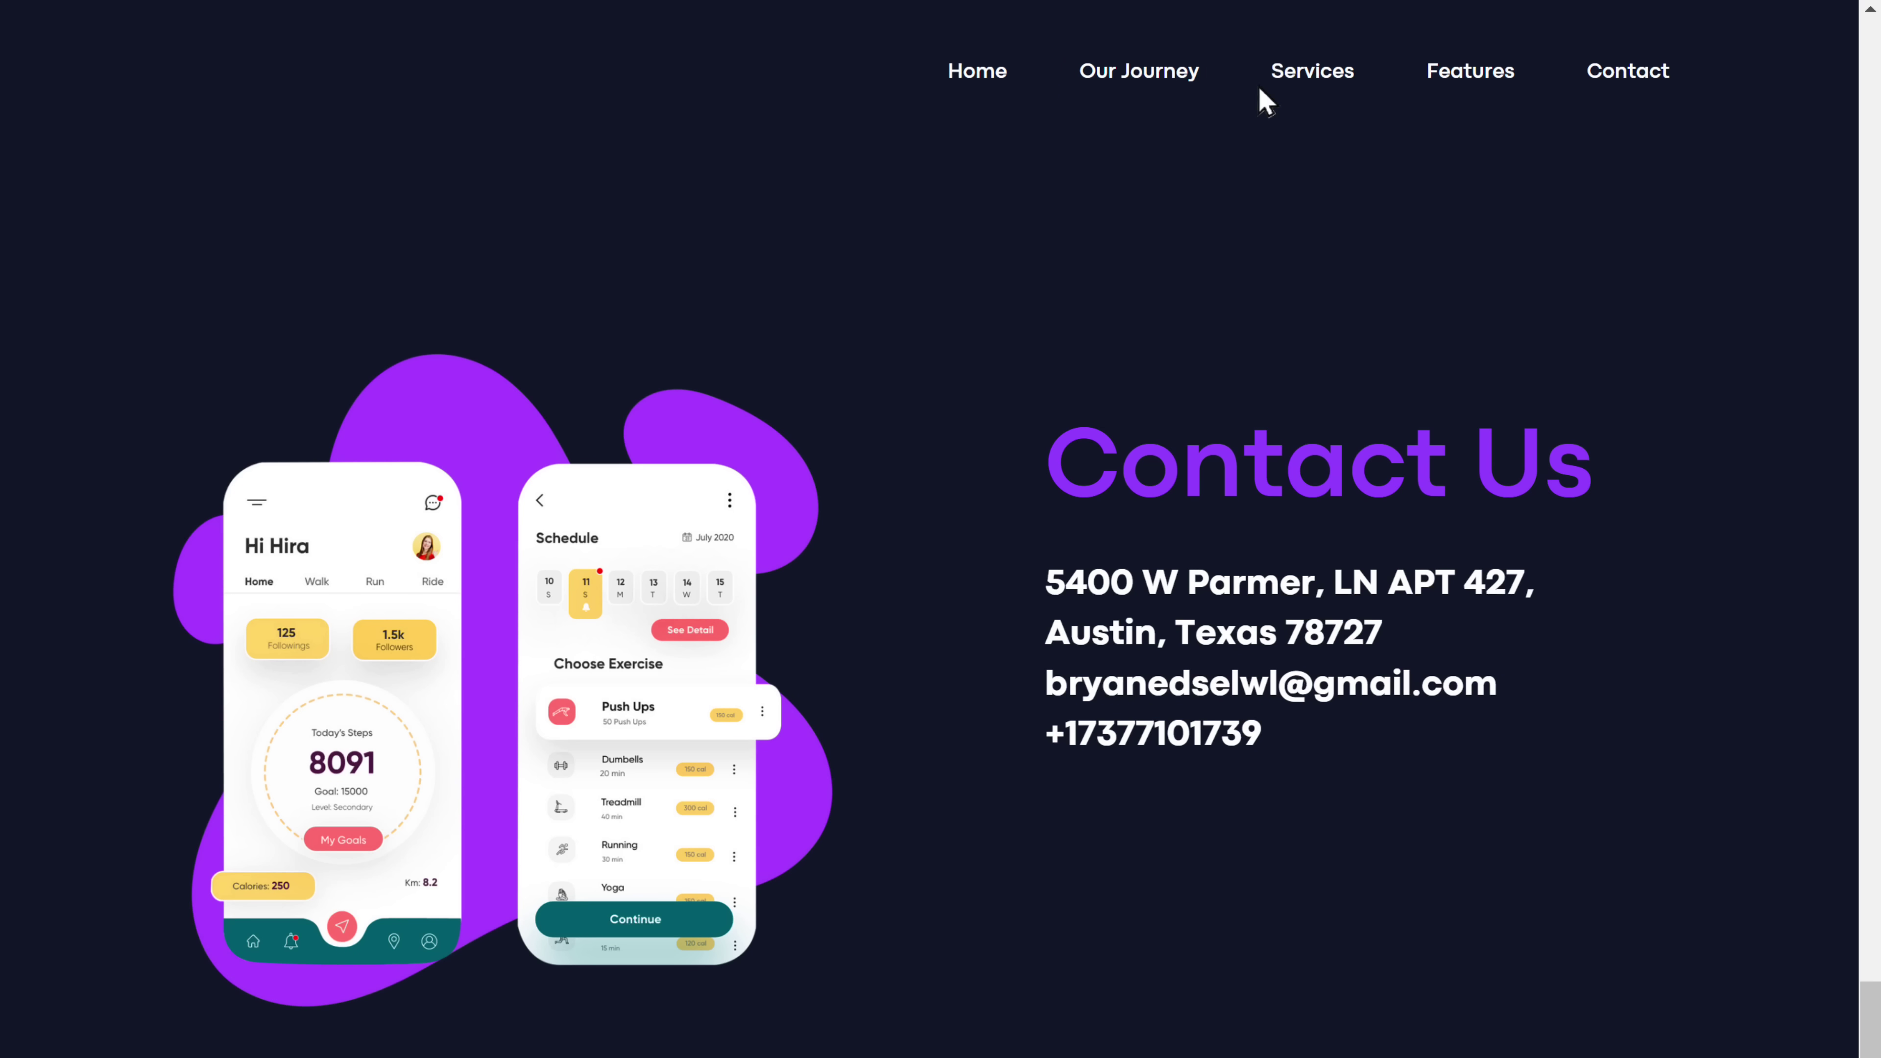
left_click(1142, 87)
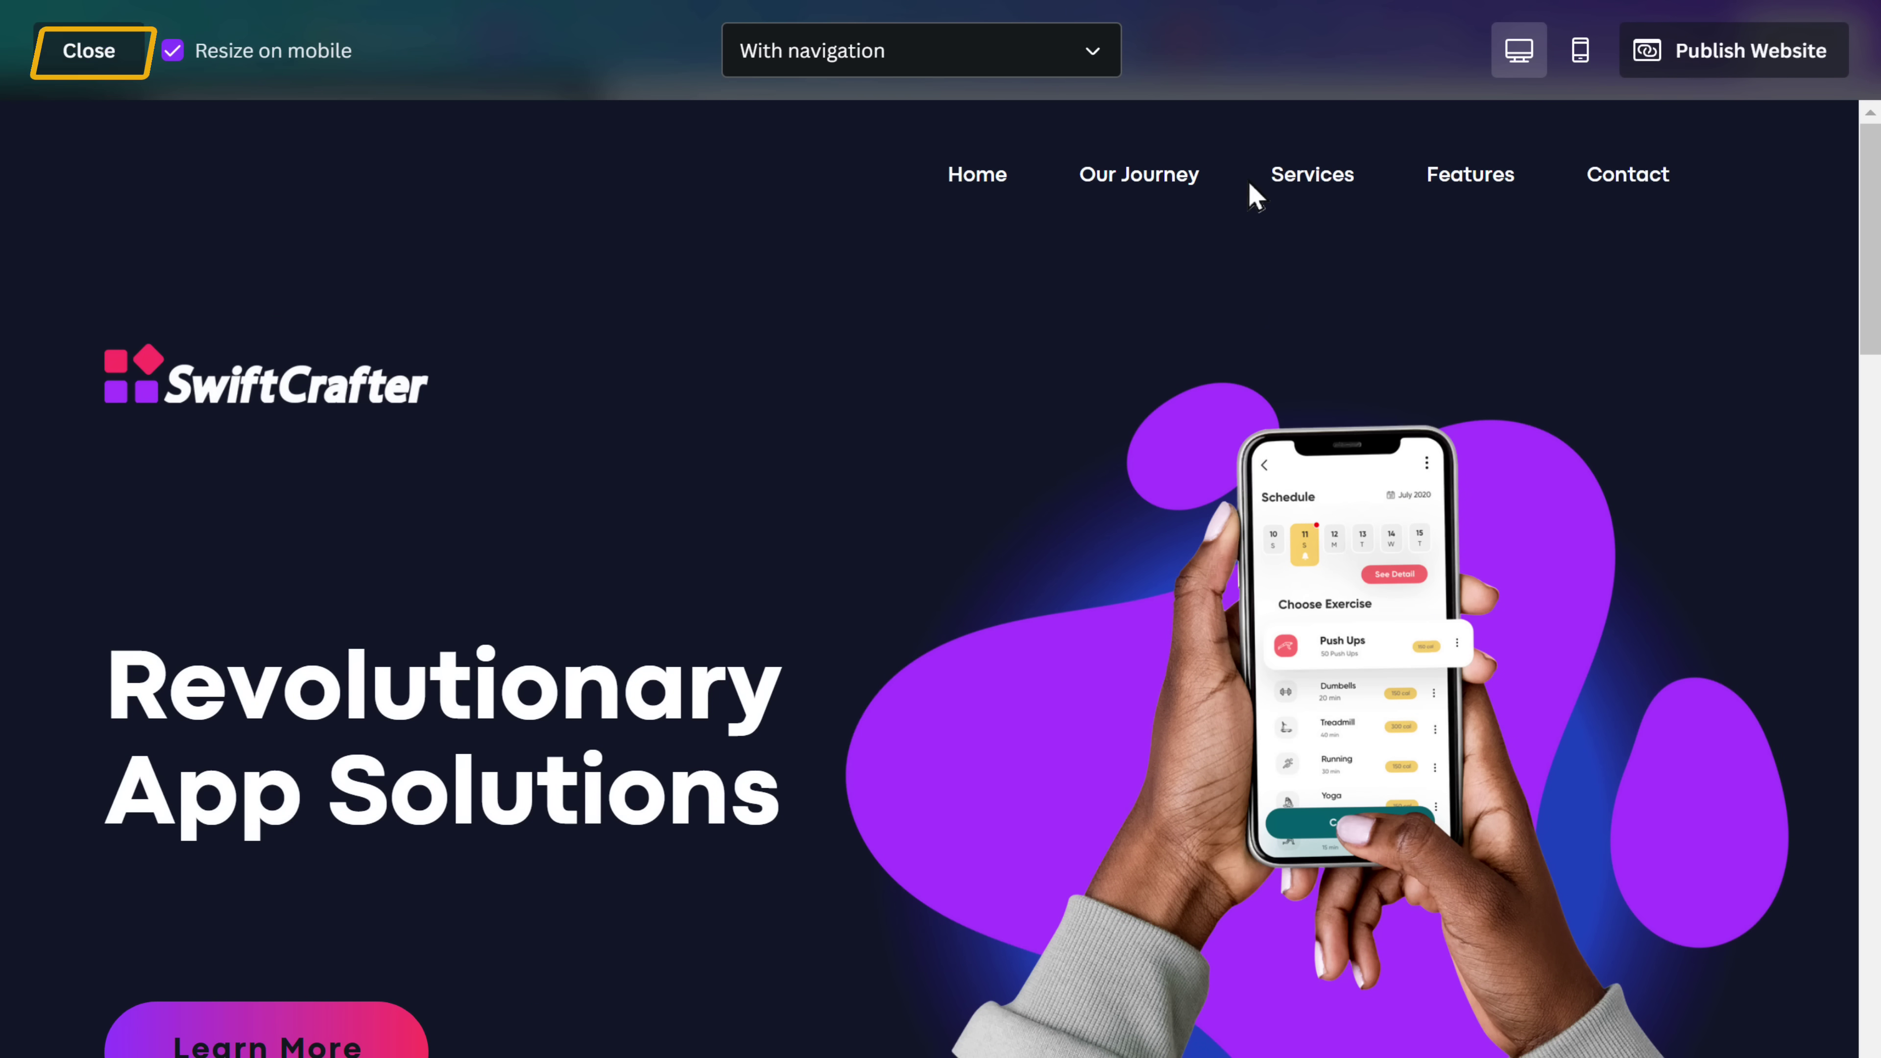
Step: Back in the editor, retitle page 2 from 'Our Journey' to 'About Us' in its notes
left_click(88, 66)
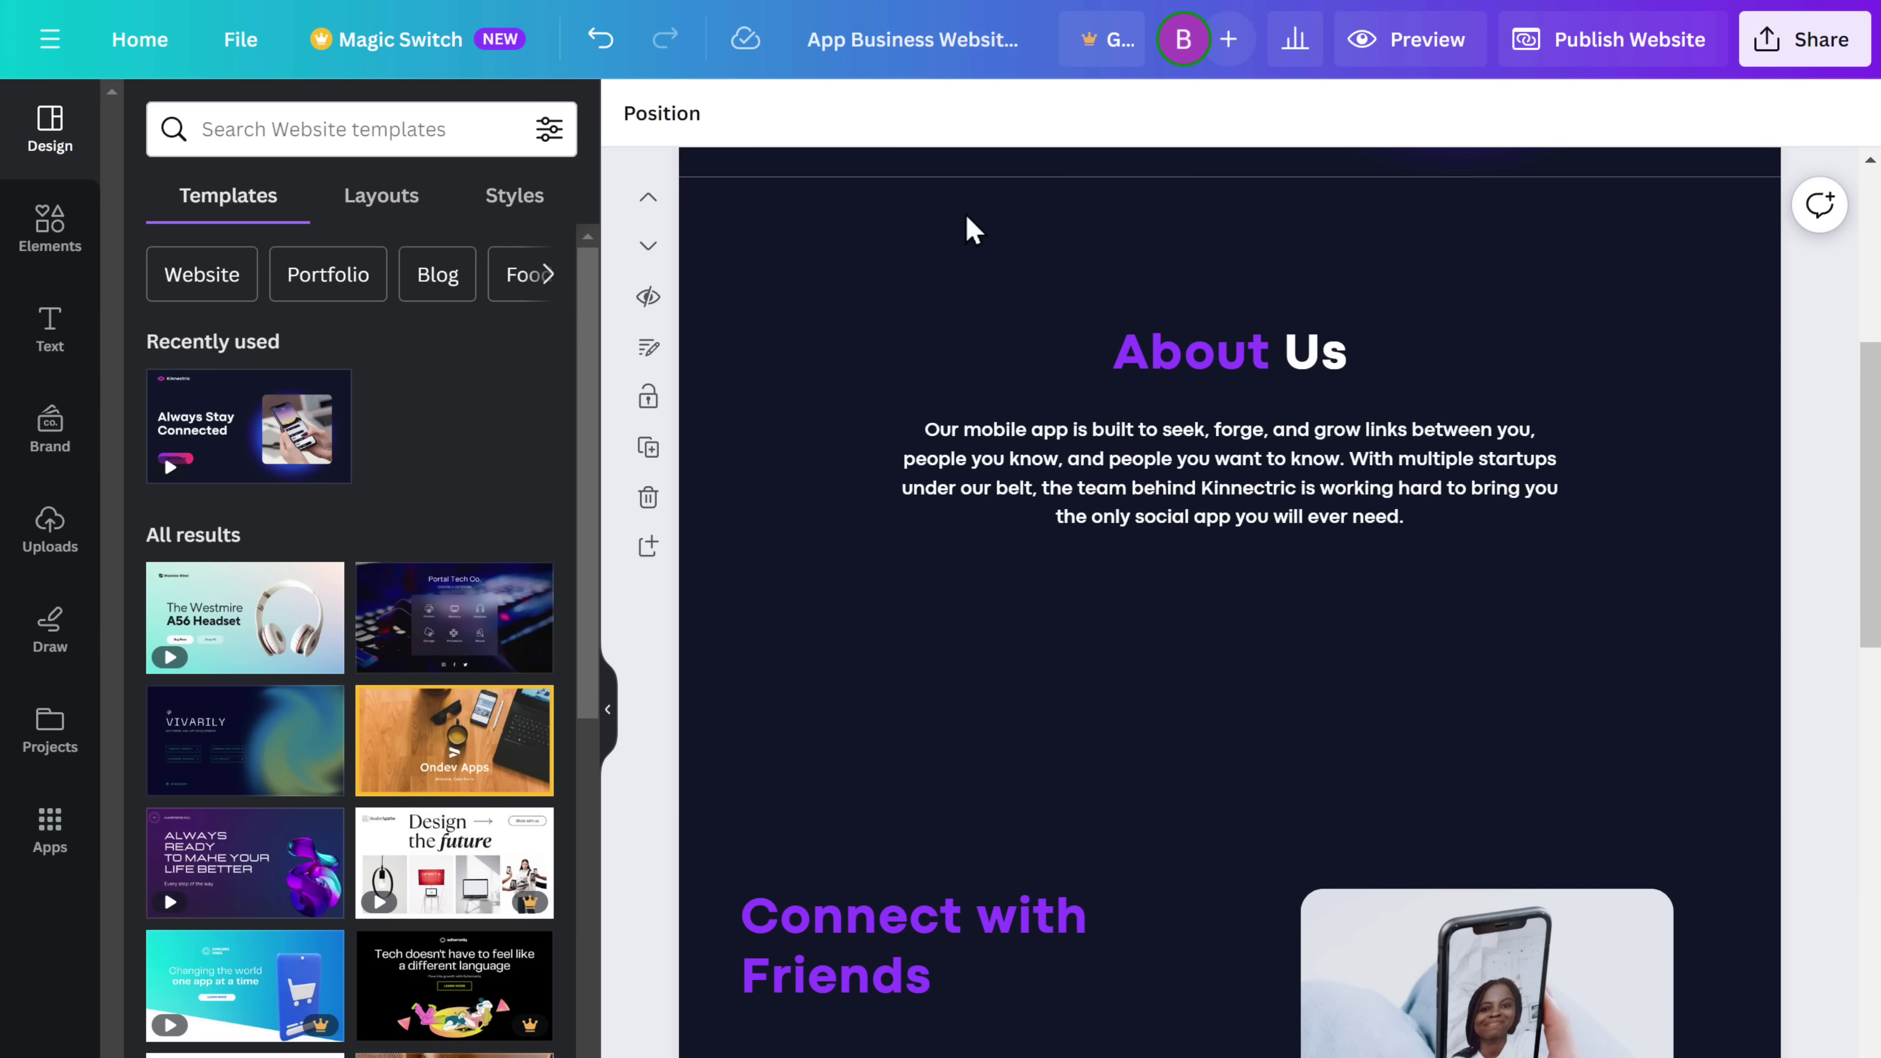
left_click(1223, 271)
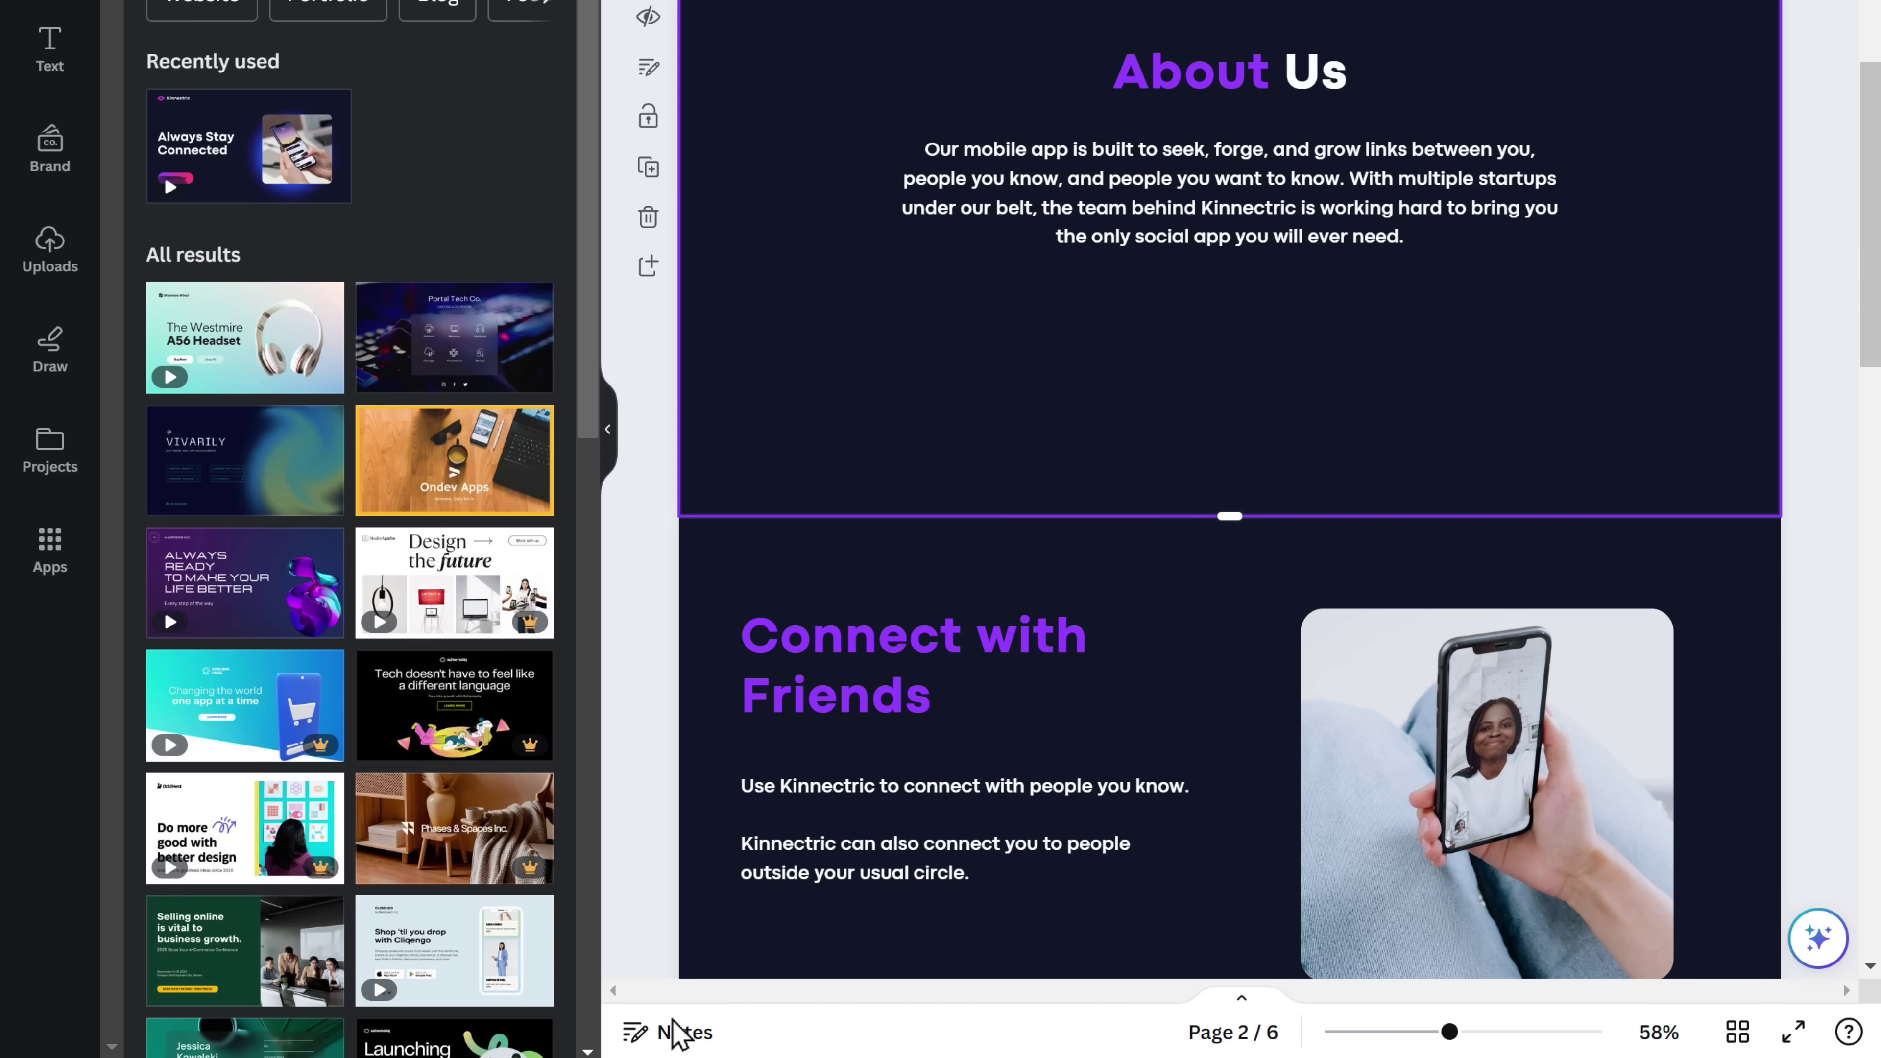
left_click(675, 1031)
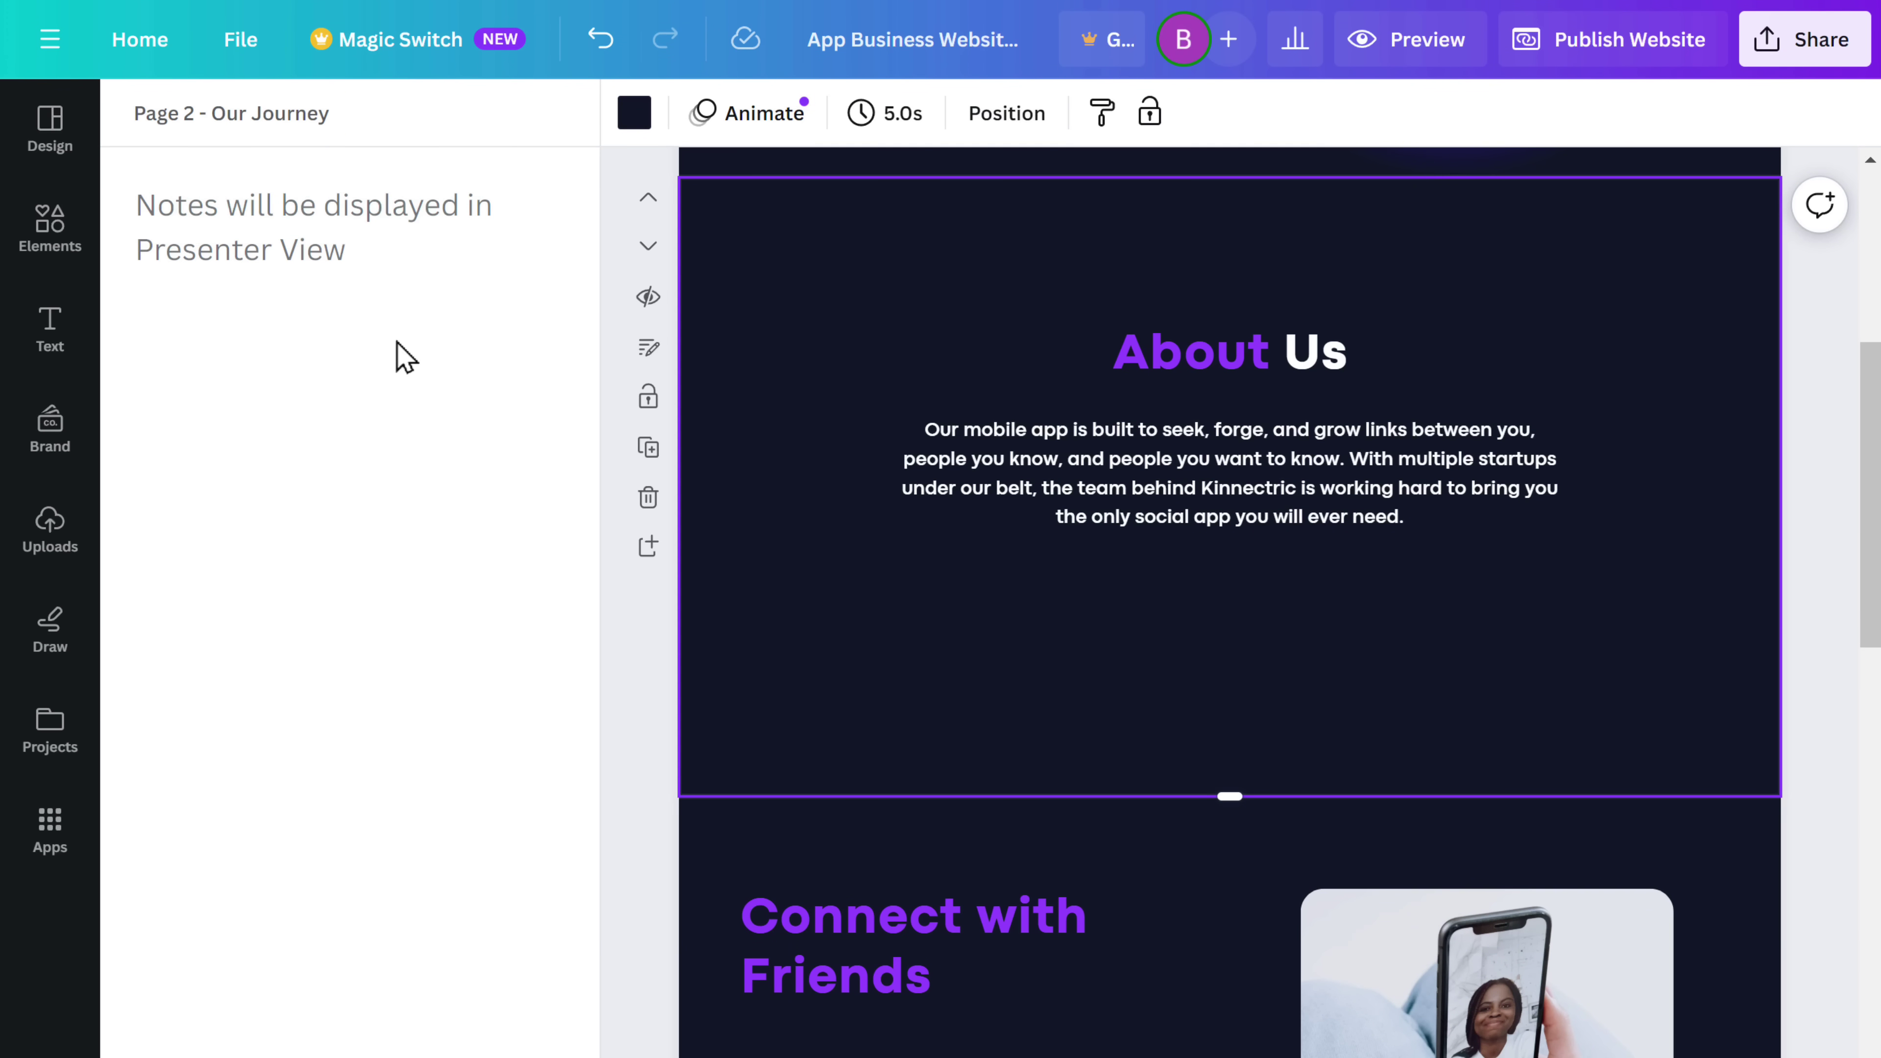
left_click(332, 115)
type("About Us")
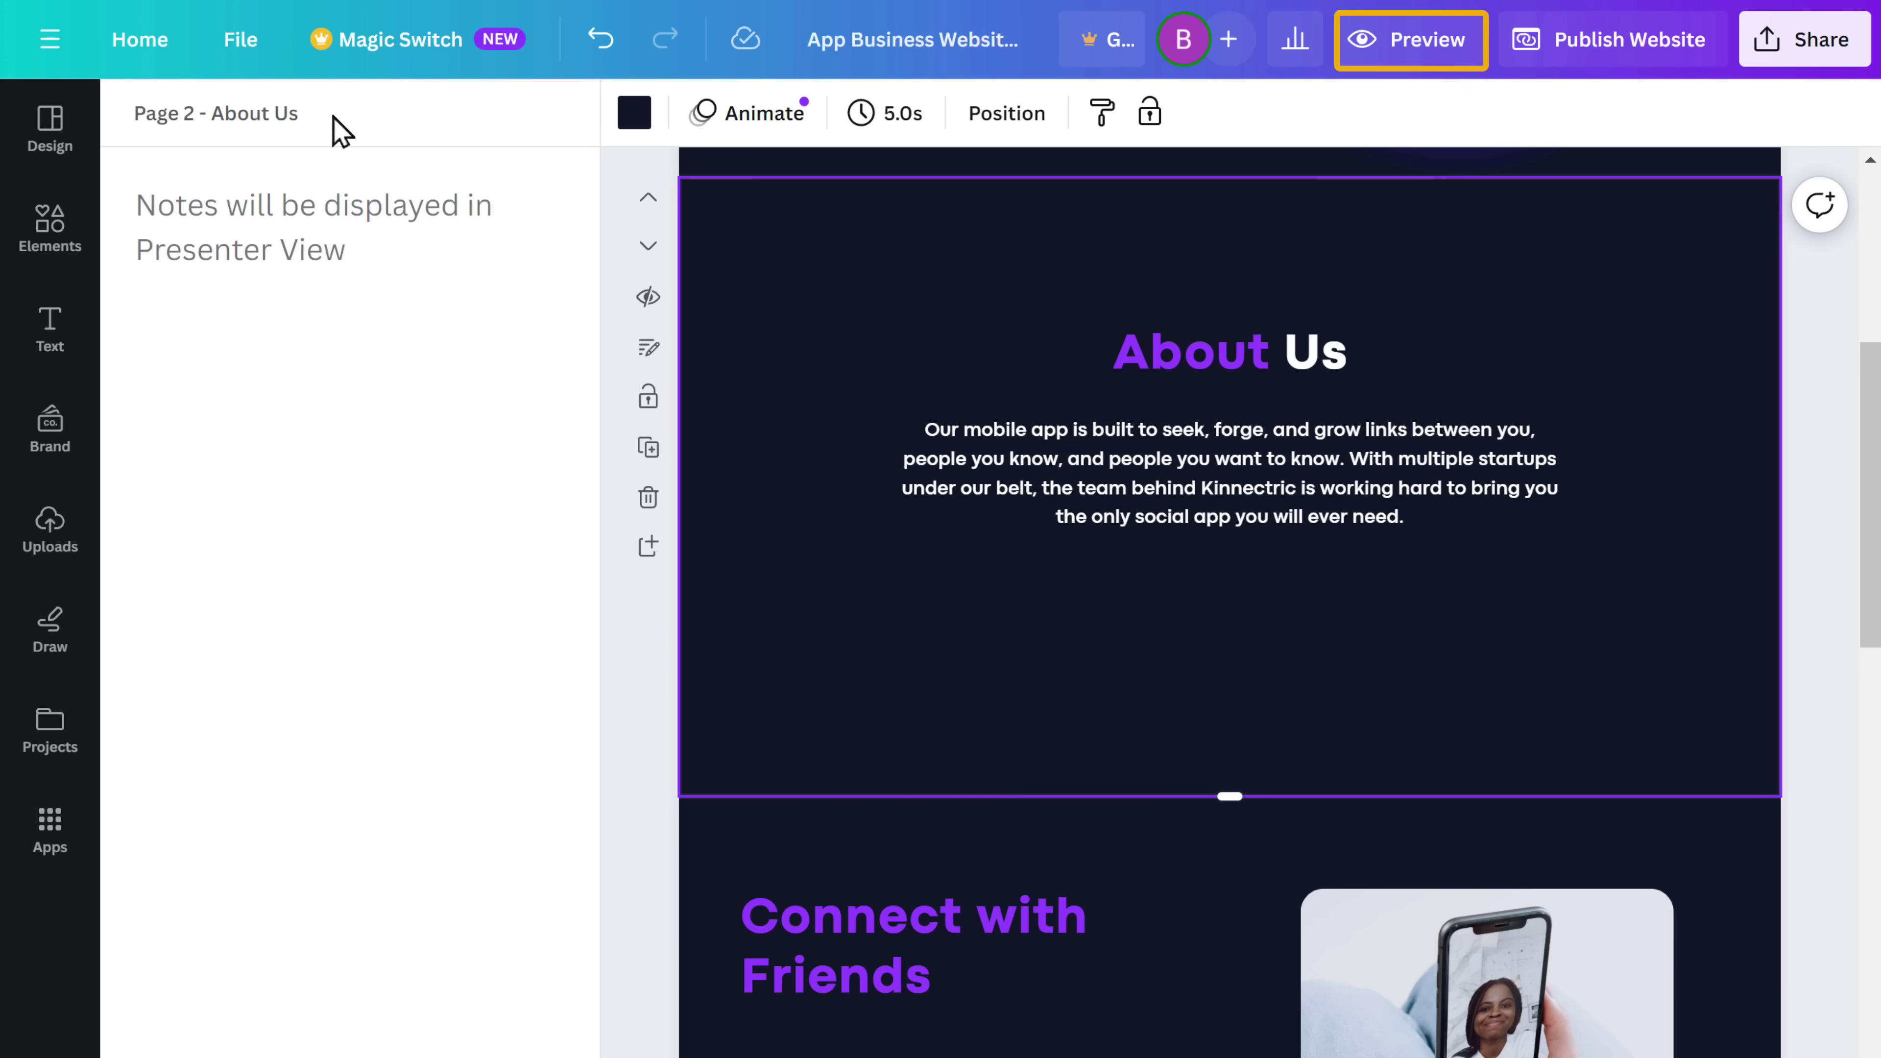
left_click(1426, 59)
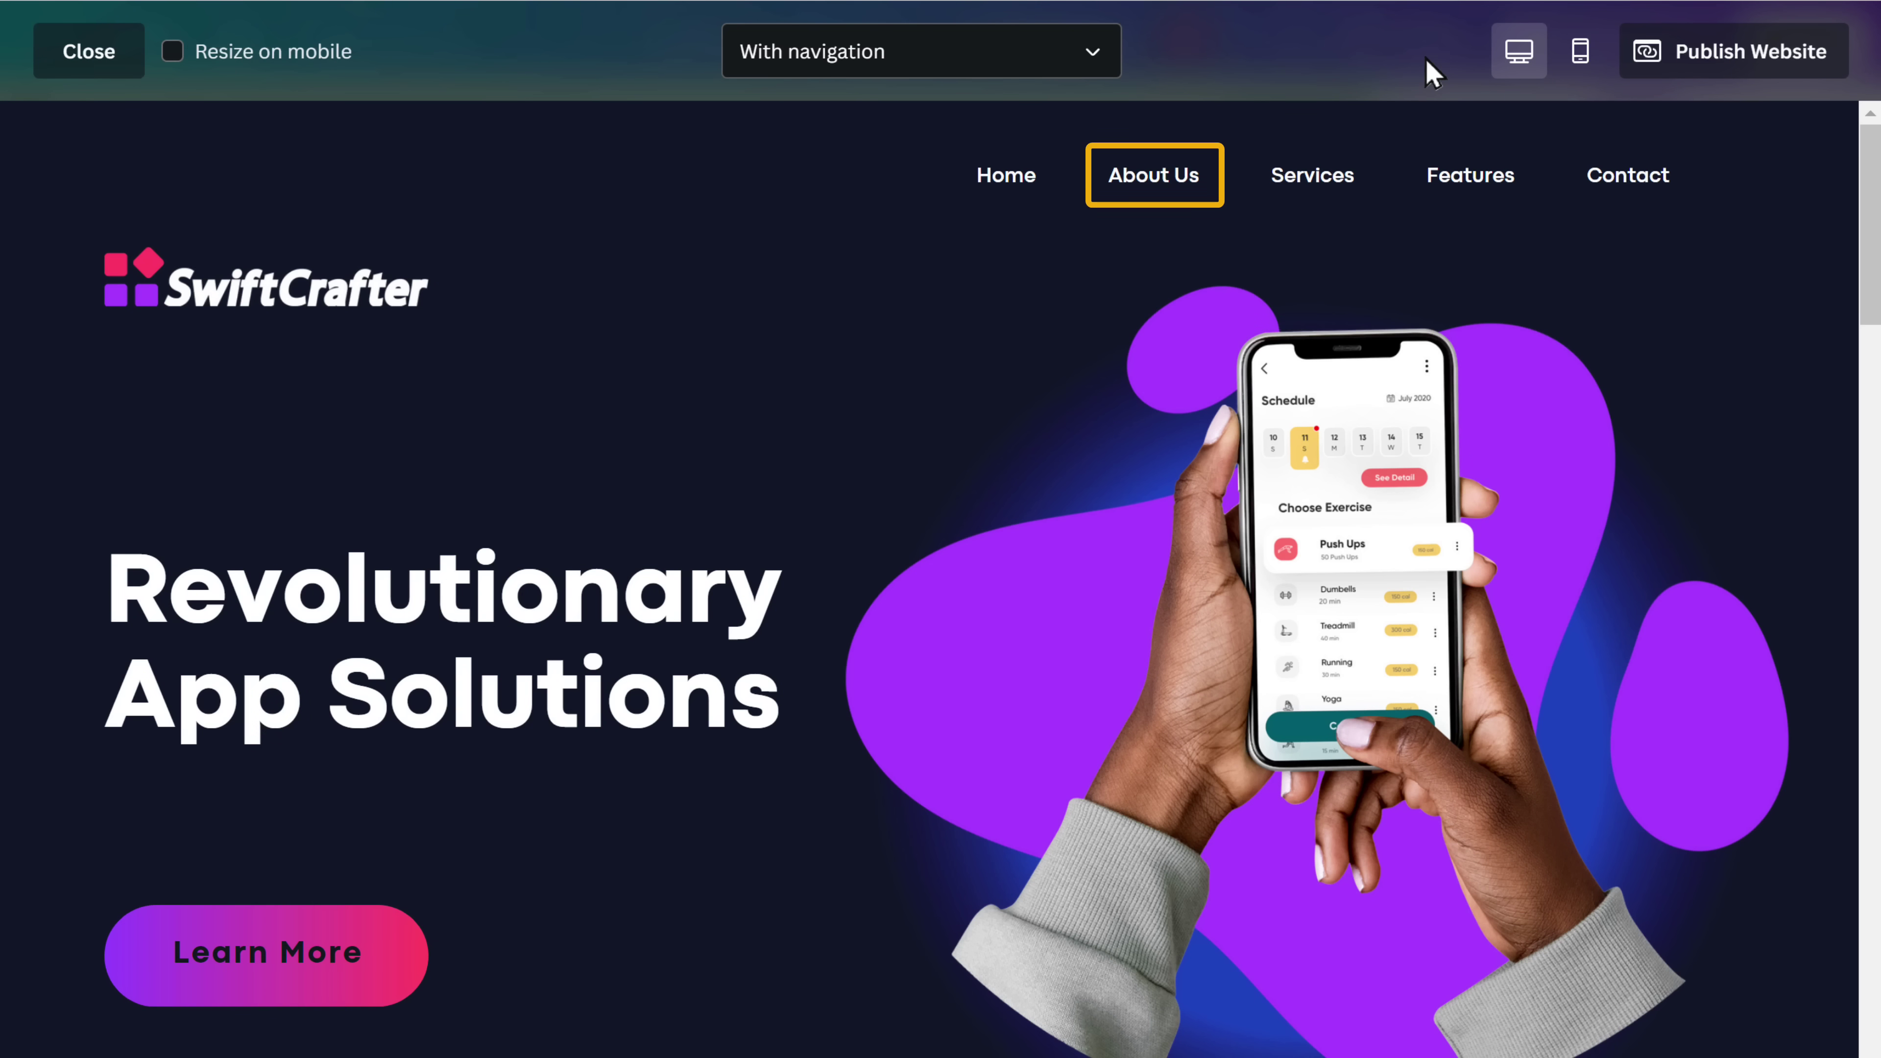
left_click(1154, 182)
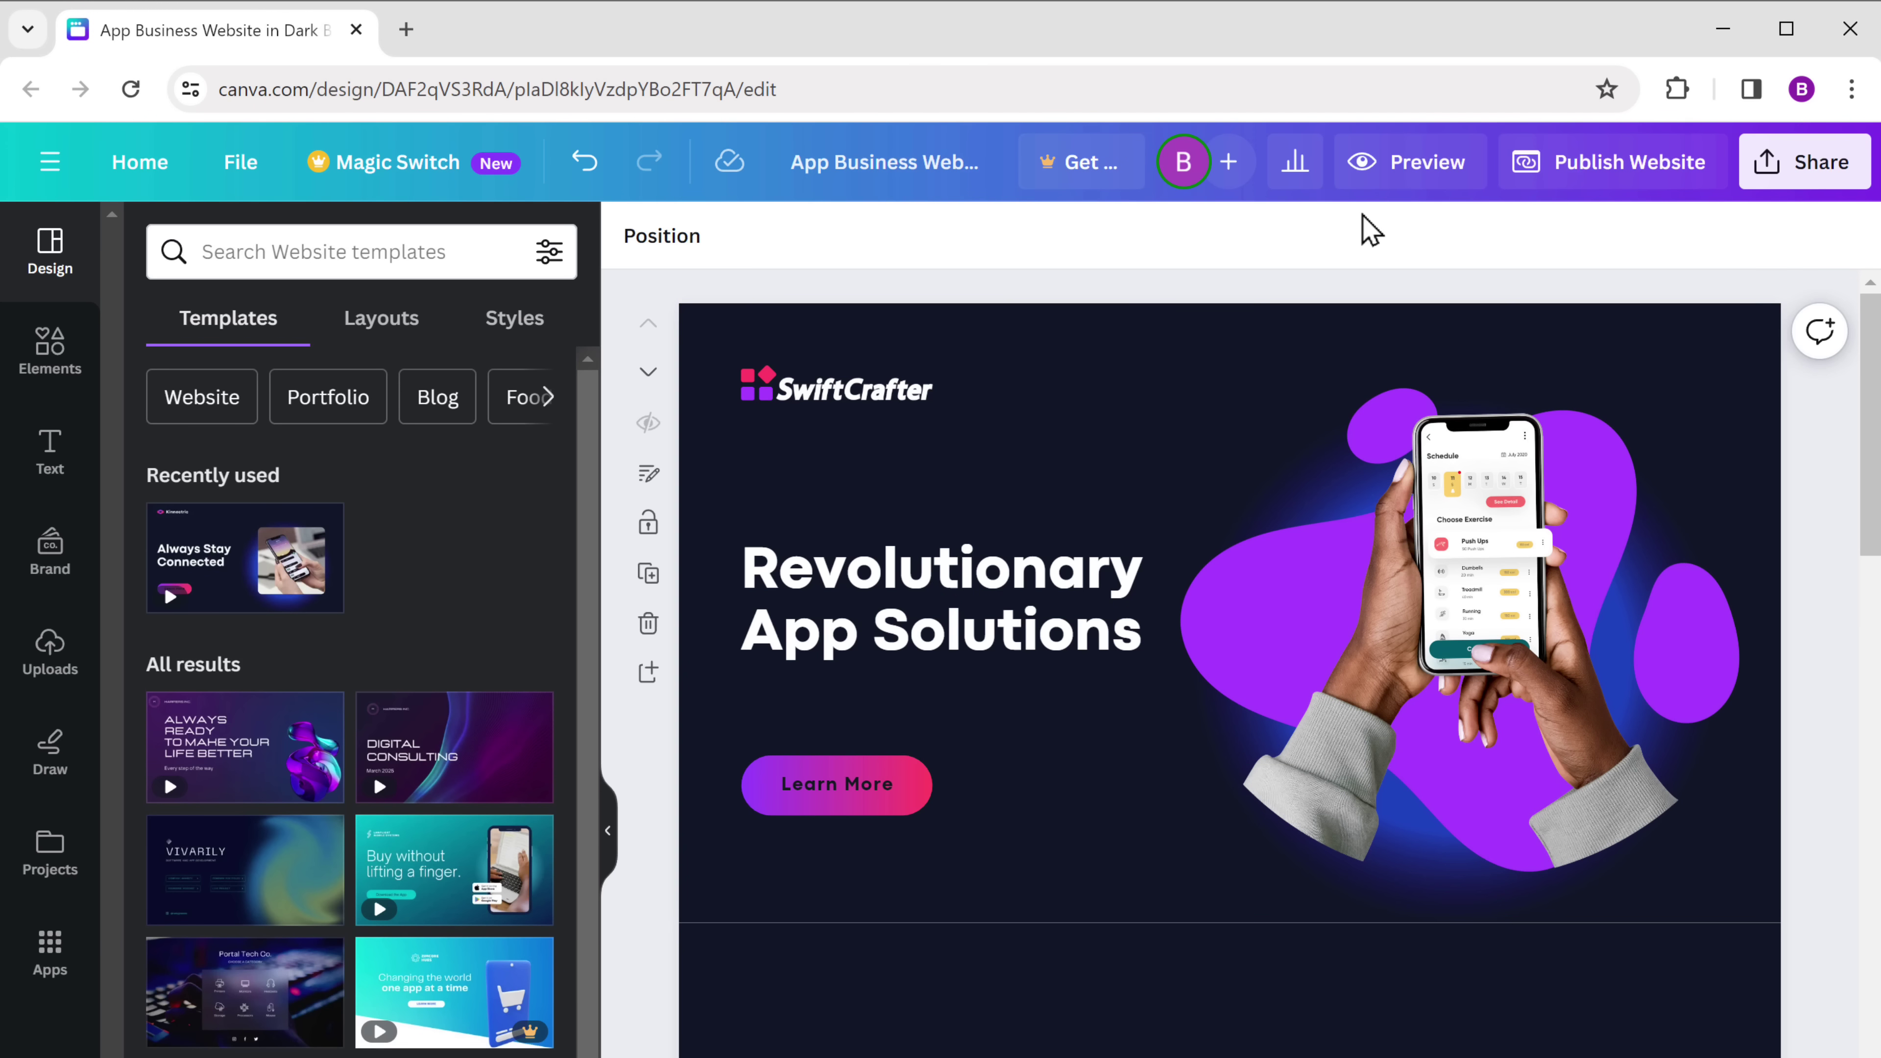
Step: Try Rise and Pop on the hero page, then settle on the Pan animation moving right
left_click(1052, 346)
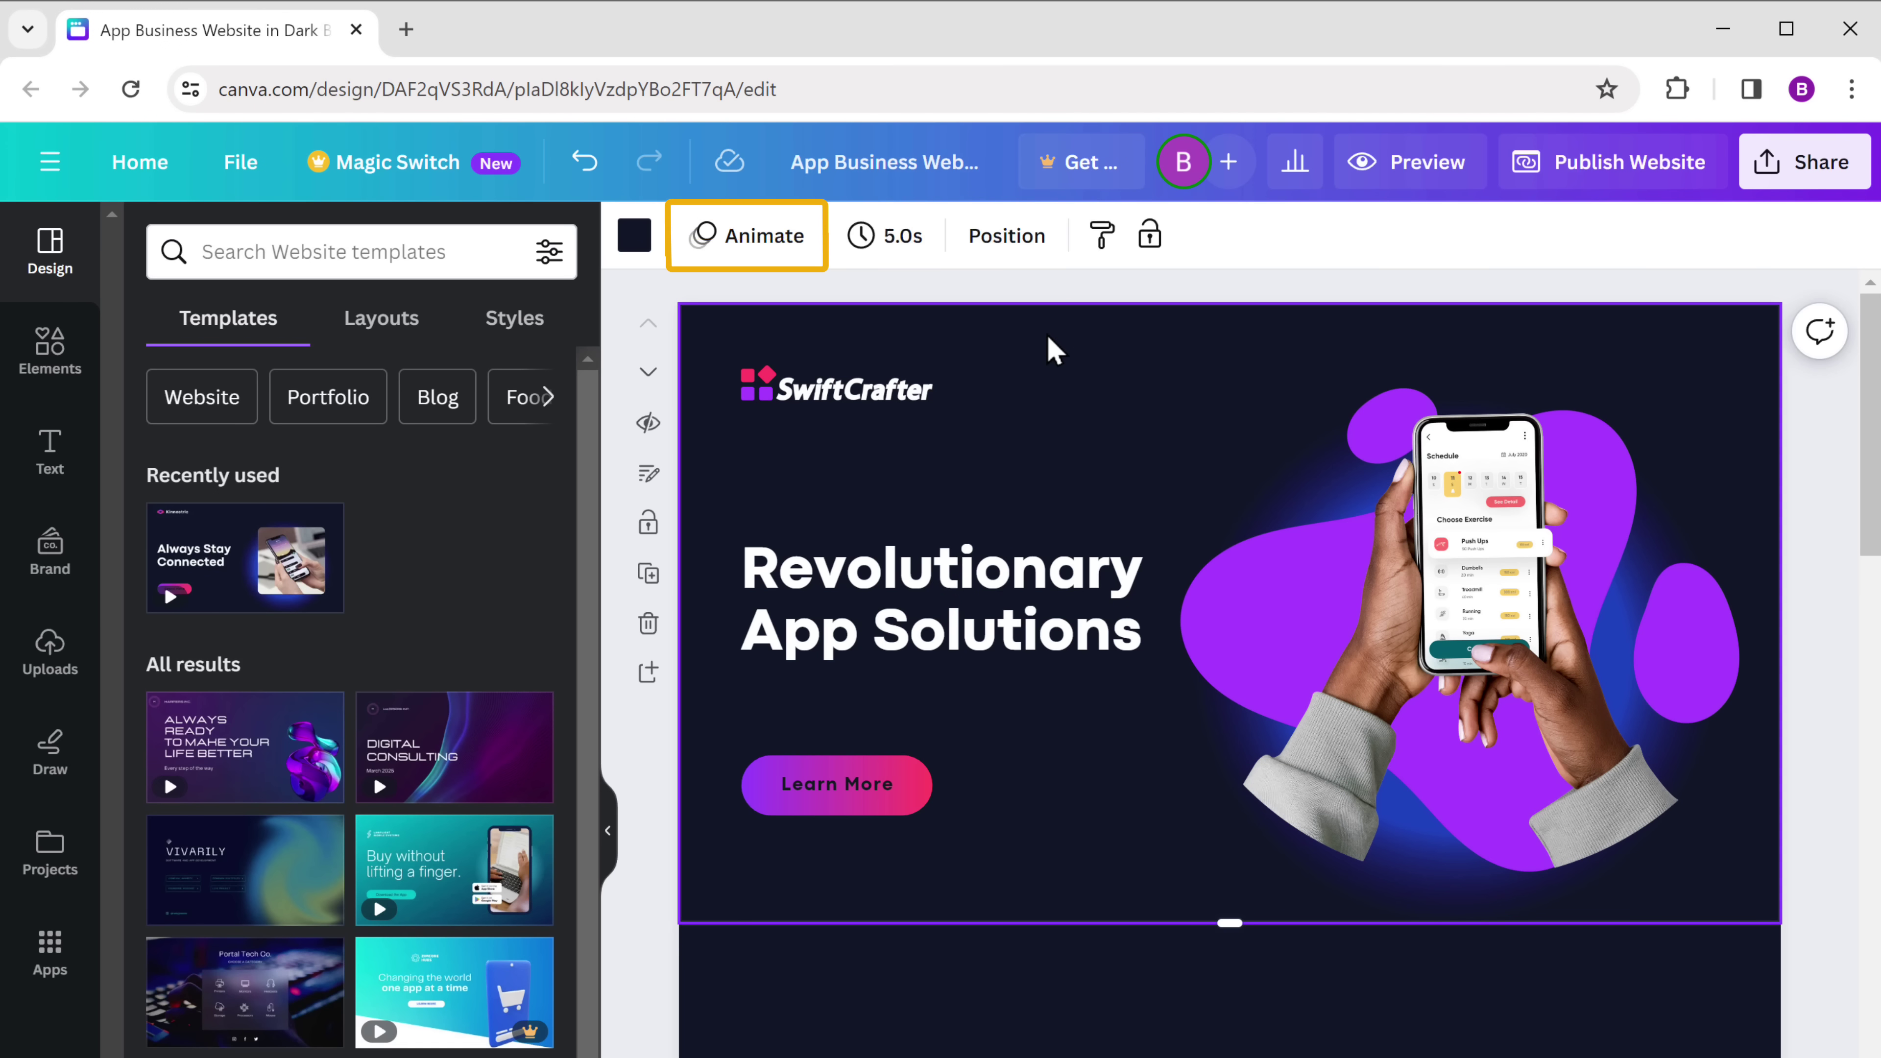
left_click(765, 251)
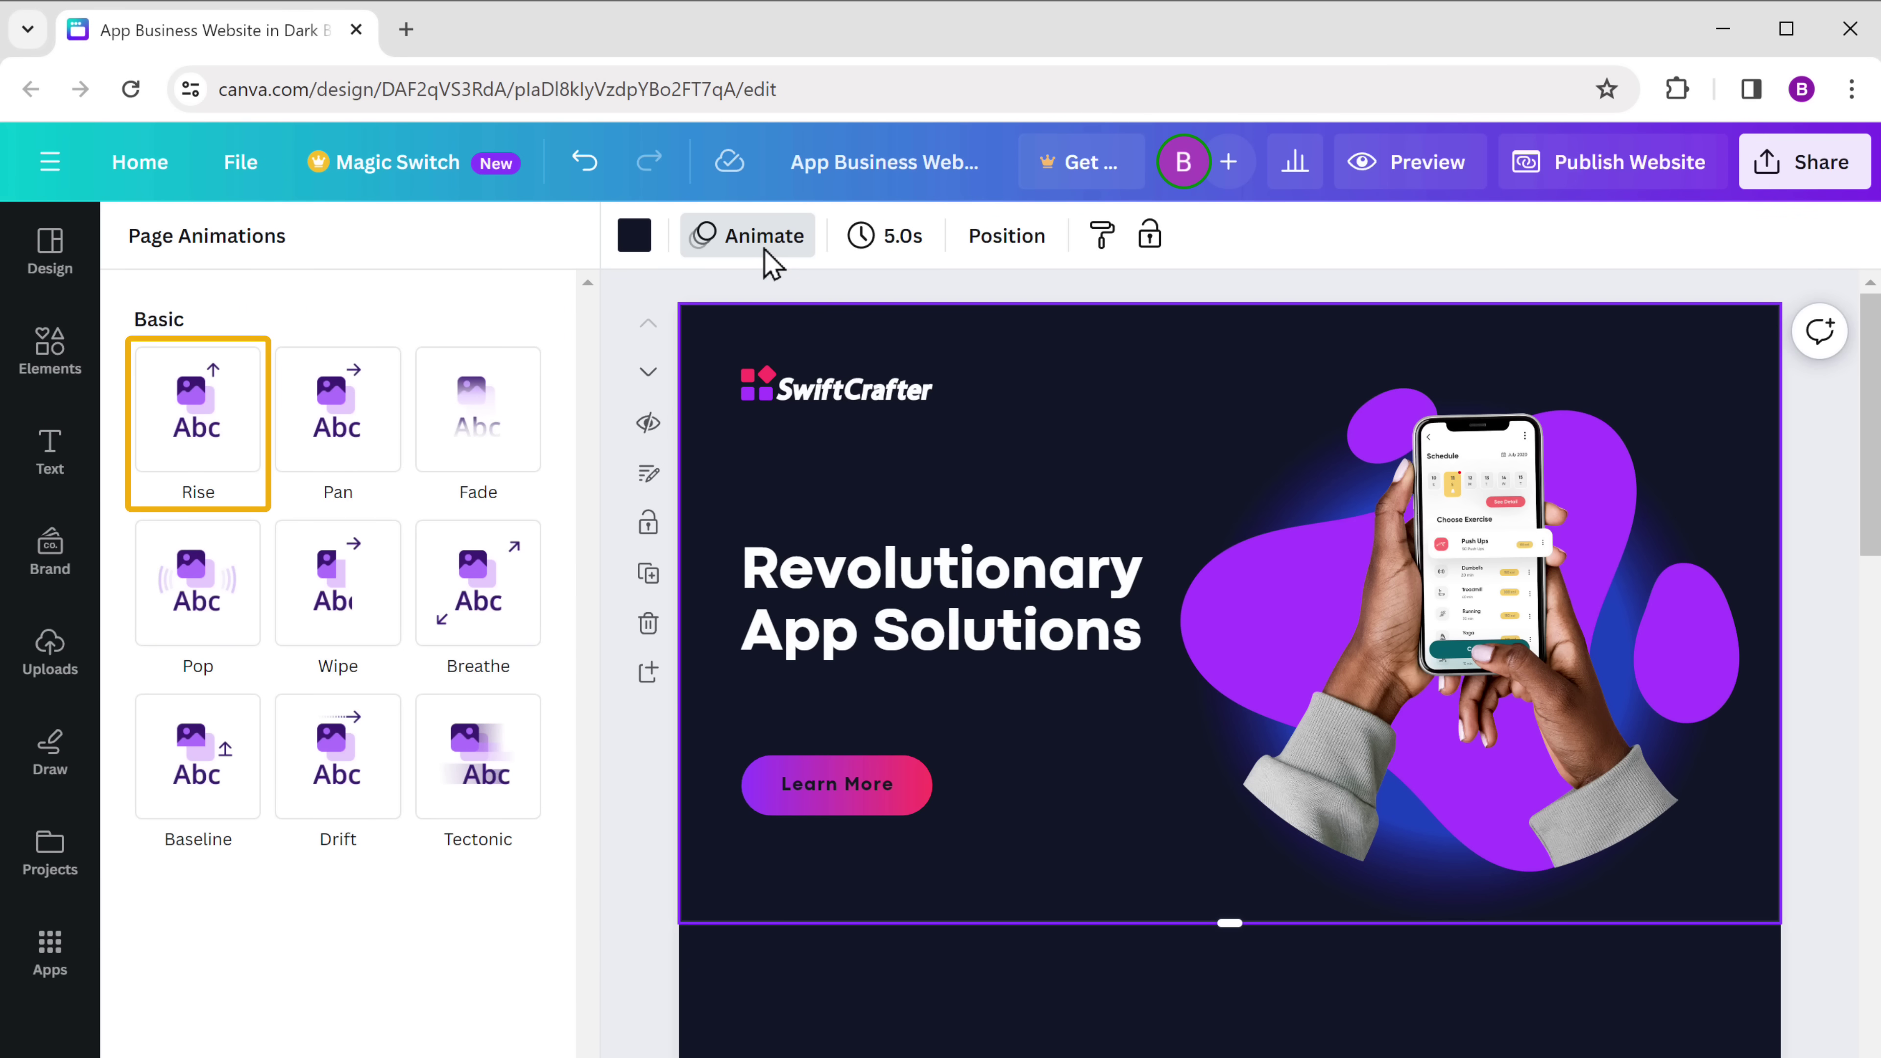
left_click(194, 424)
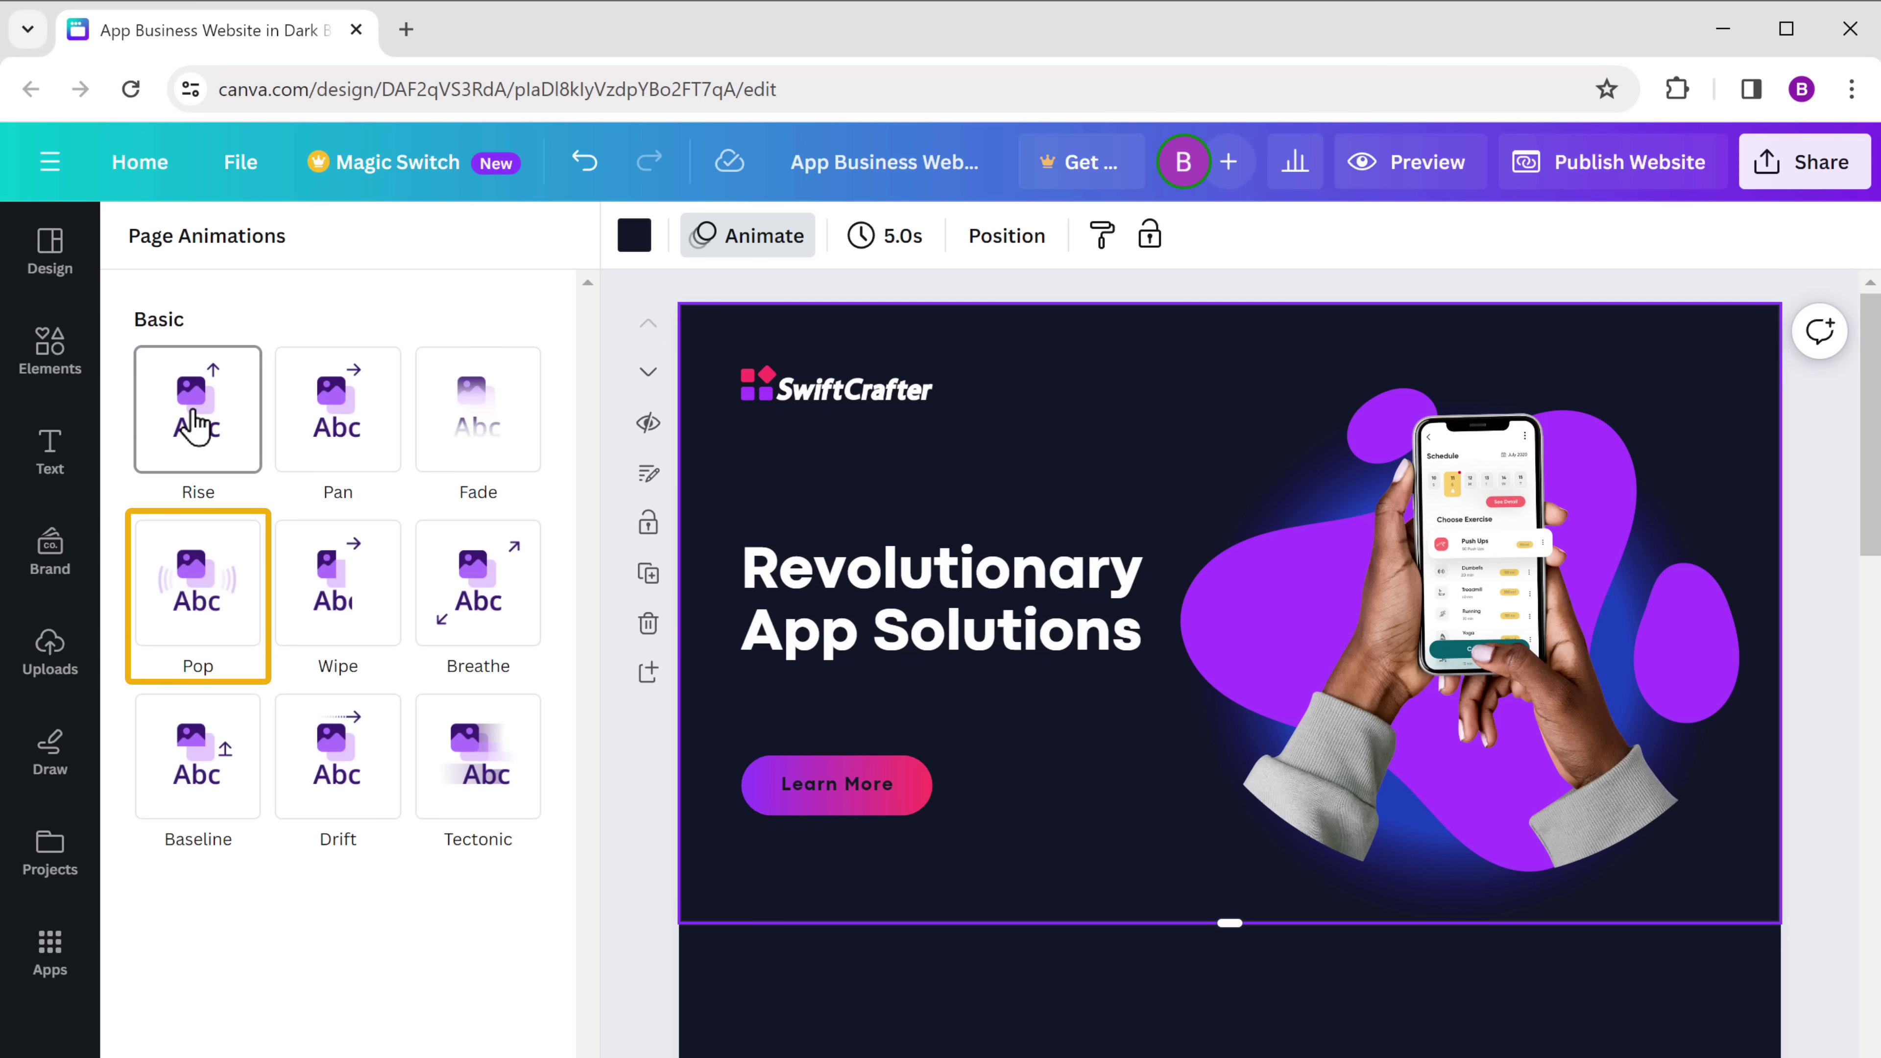
left_click(196, 604)
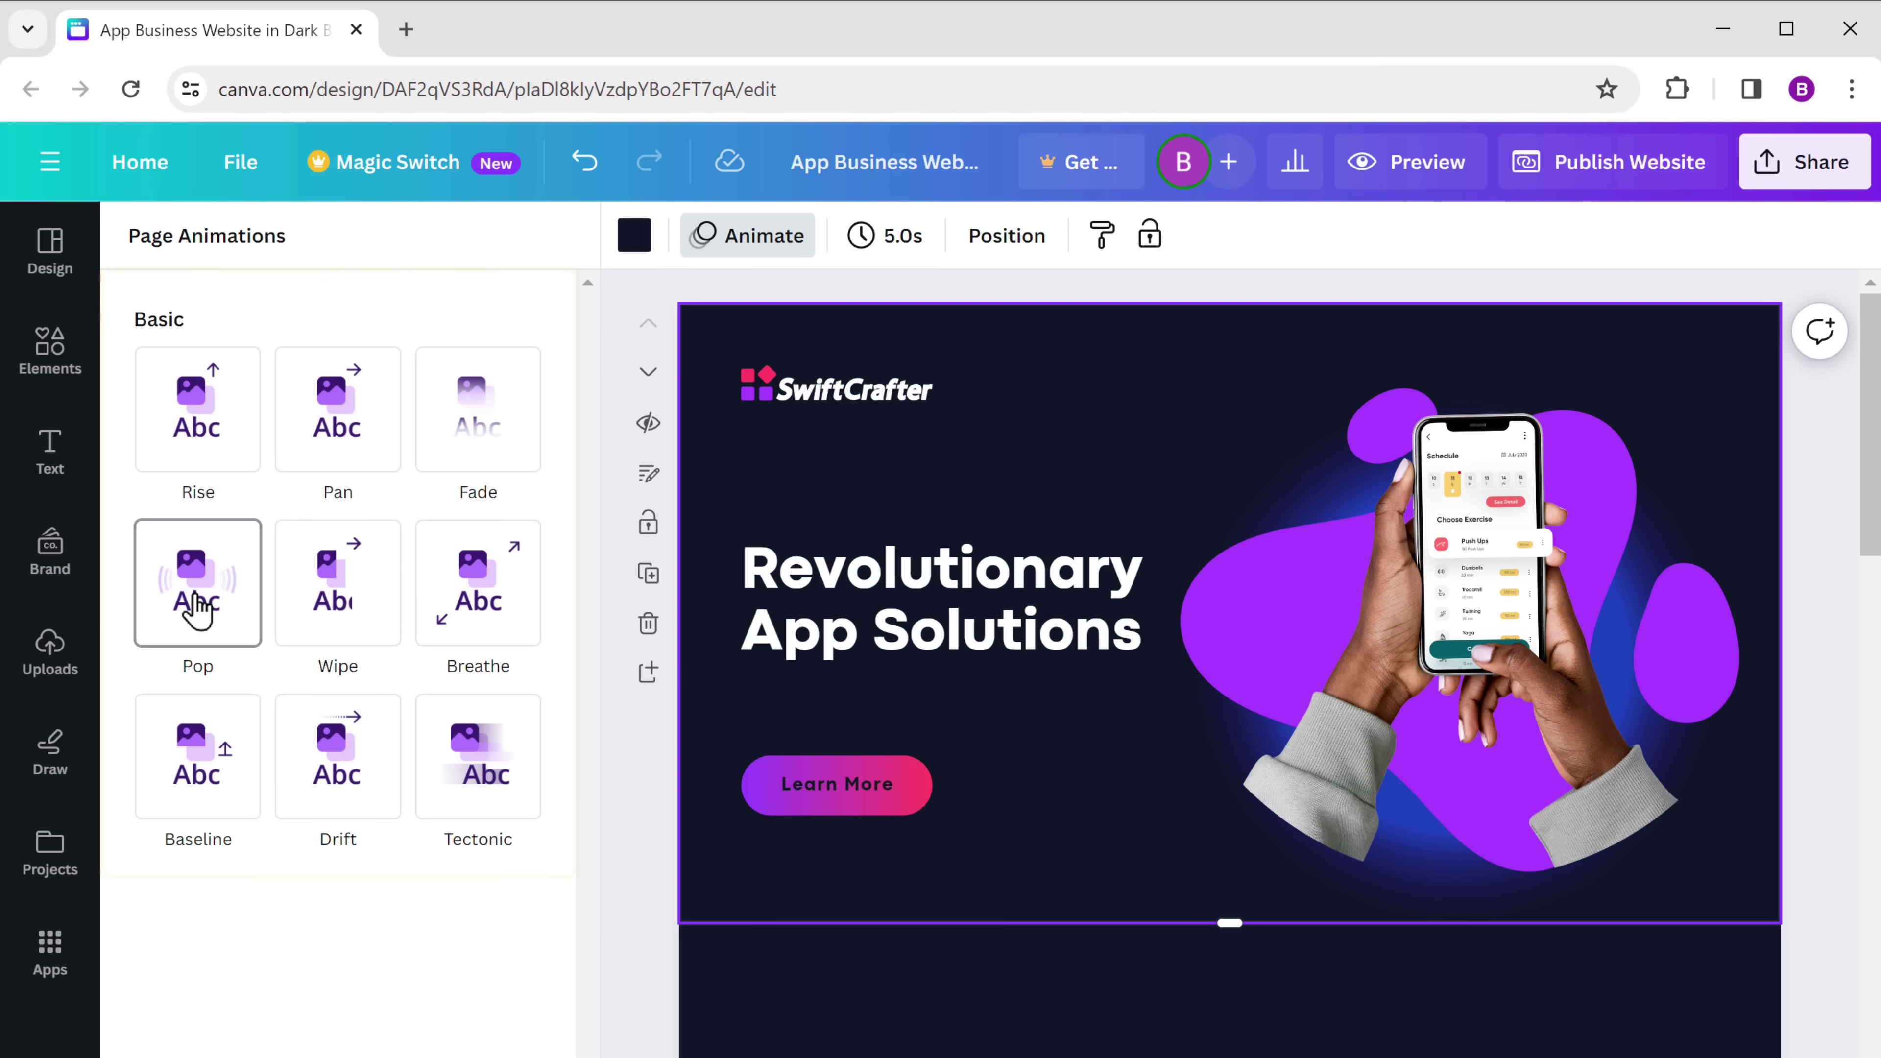
left_click(337, 419)
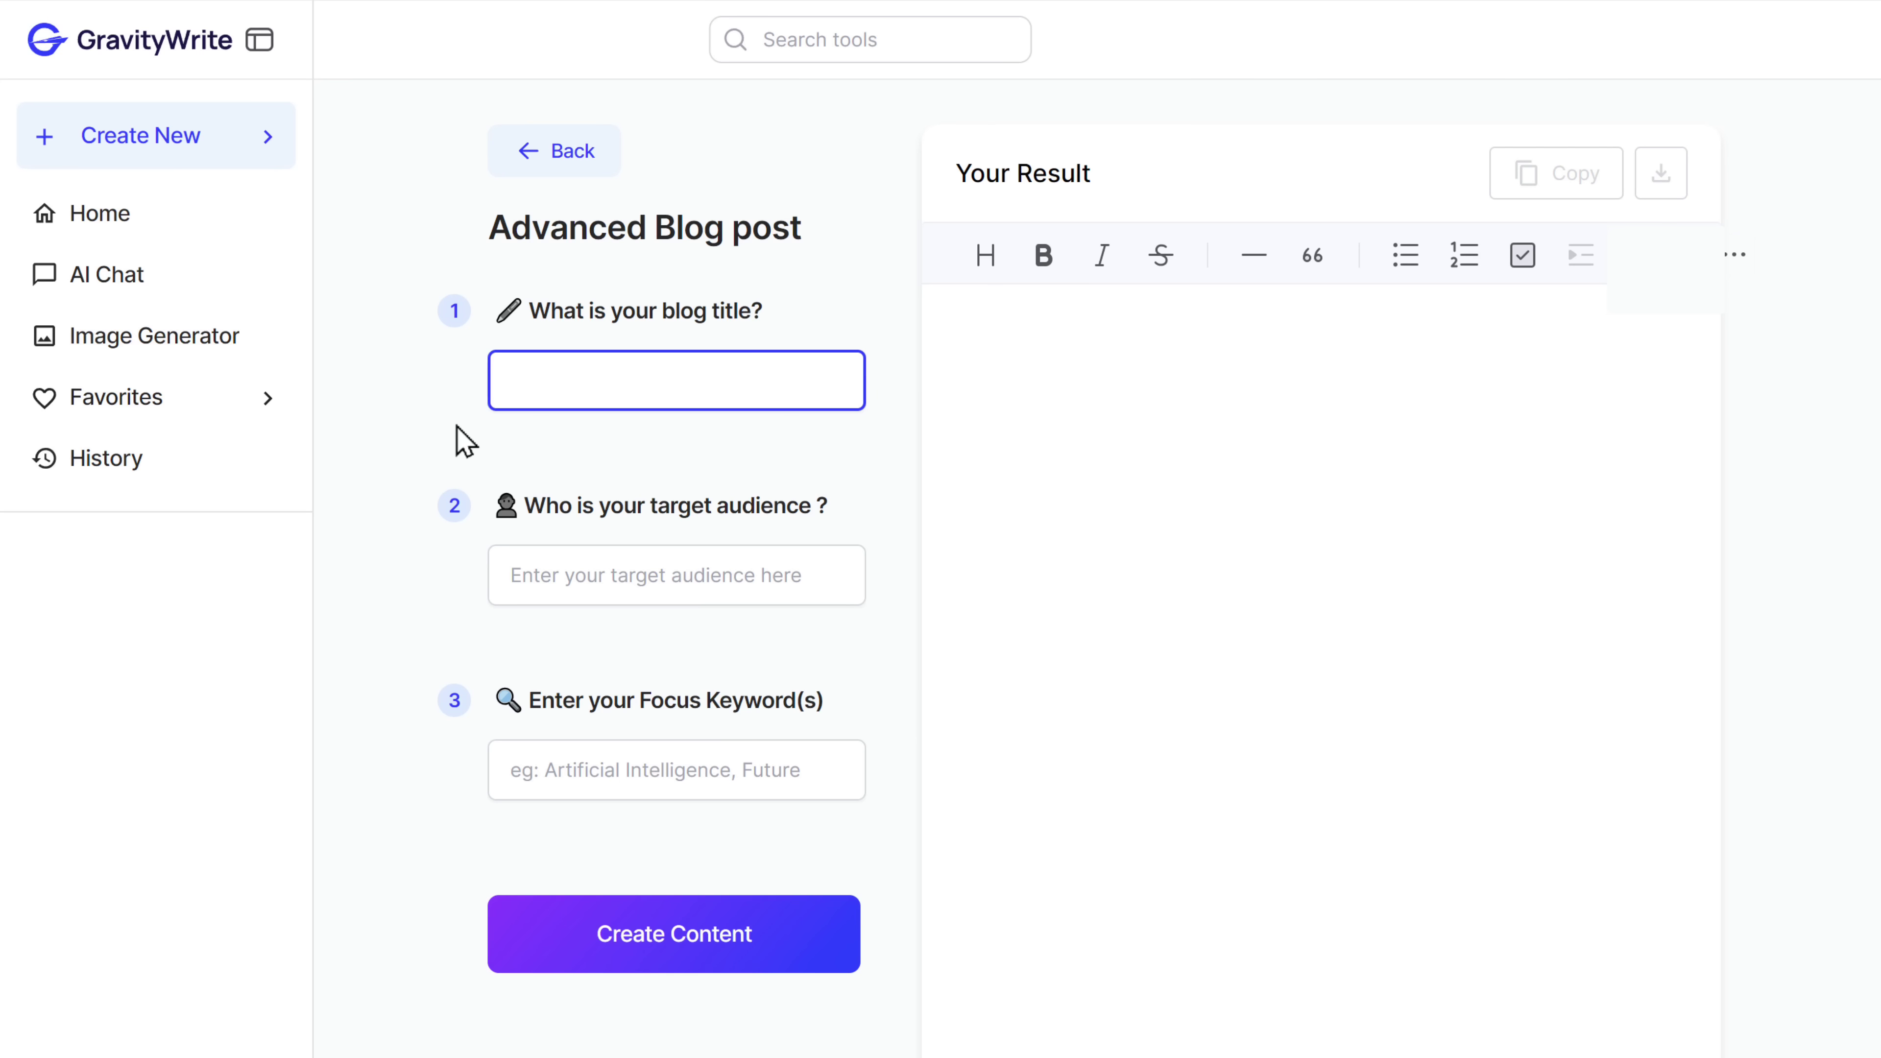
Step: Generate a blog post titled 'Healthy breakfast for busy people' for working professionals and homemakers, keywords Food, Breakfast, Recipes
type("Healthy breakfast for busy people")
key("Tab")
type("Working professionals, Homemakers")
key("Tab")
type("Food, Breakfast, Recipes")
left_click(672, 960)
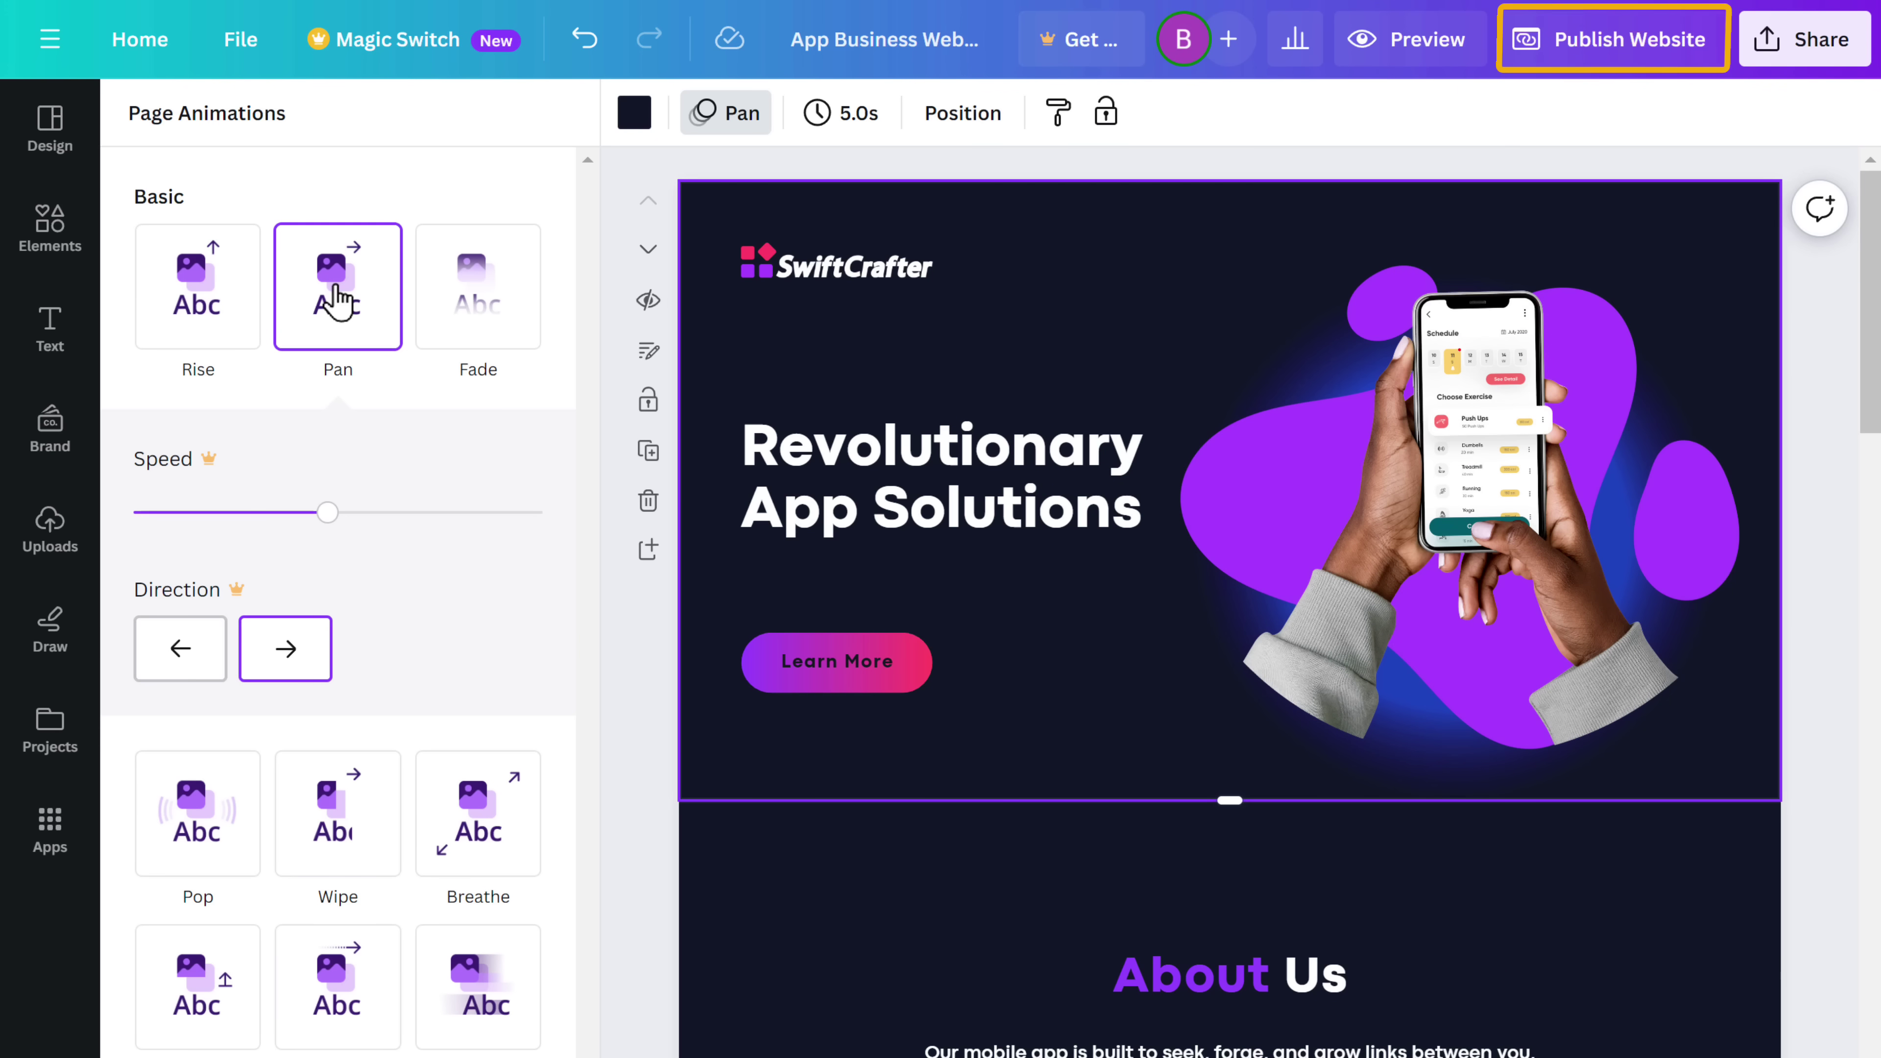
Step: Publish to a free Canva domain, claiming the subdomain swiftcrafter.my.canva.site
left_click(1620, 55)
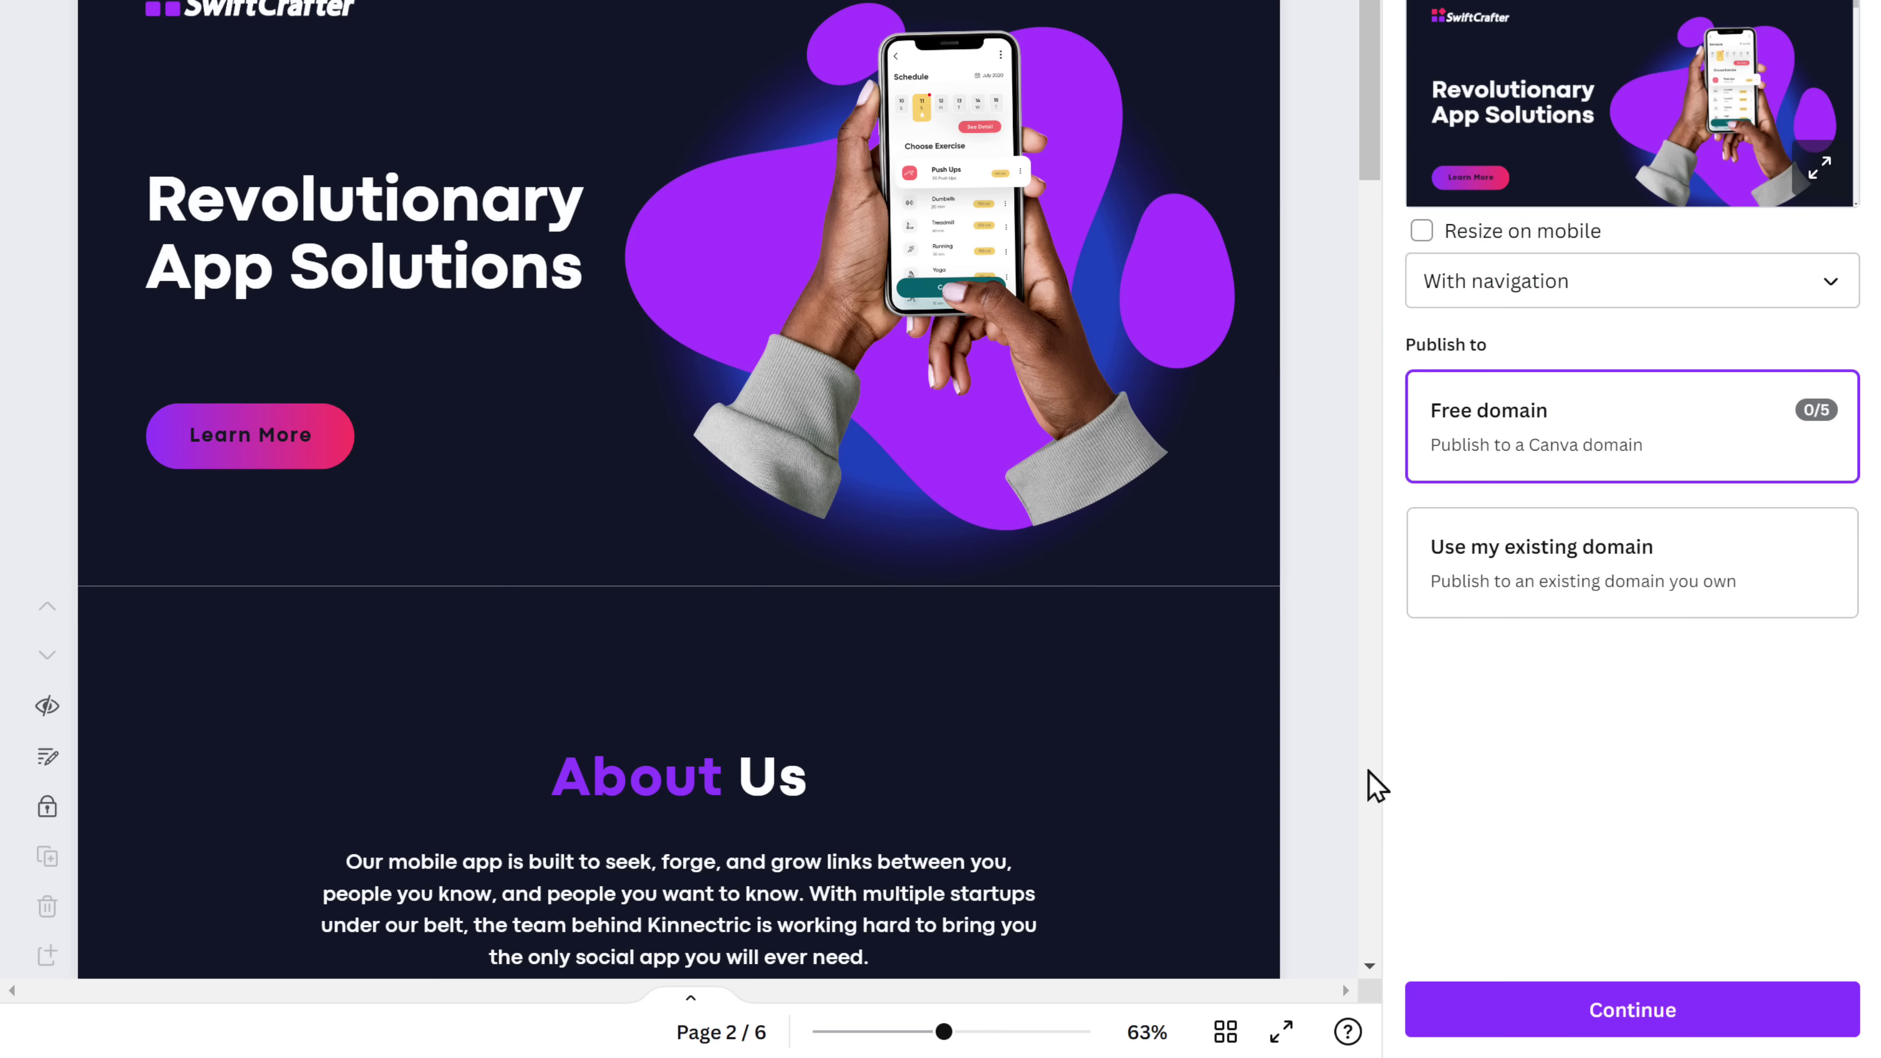
left_click(1641, 1016)
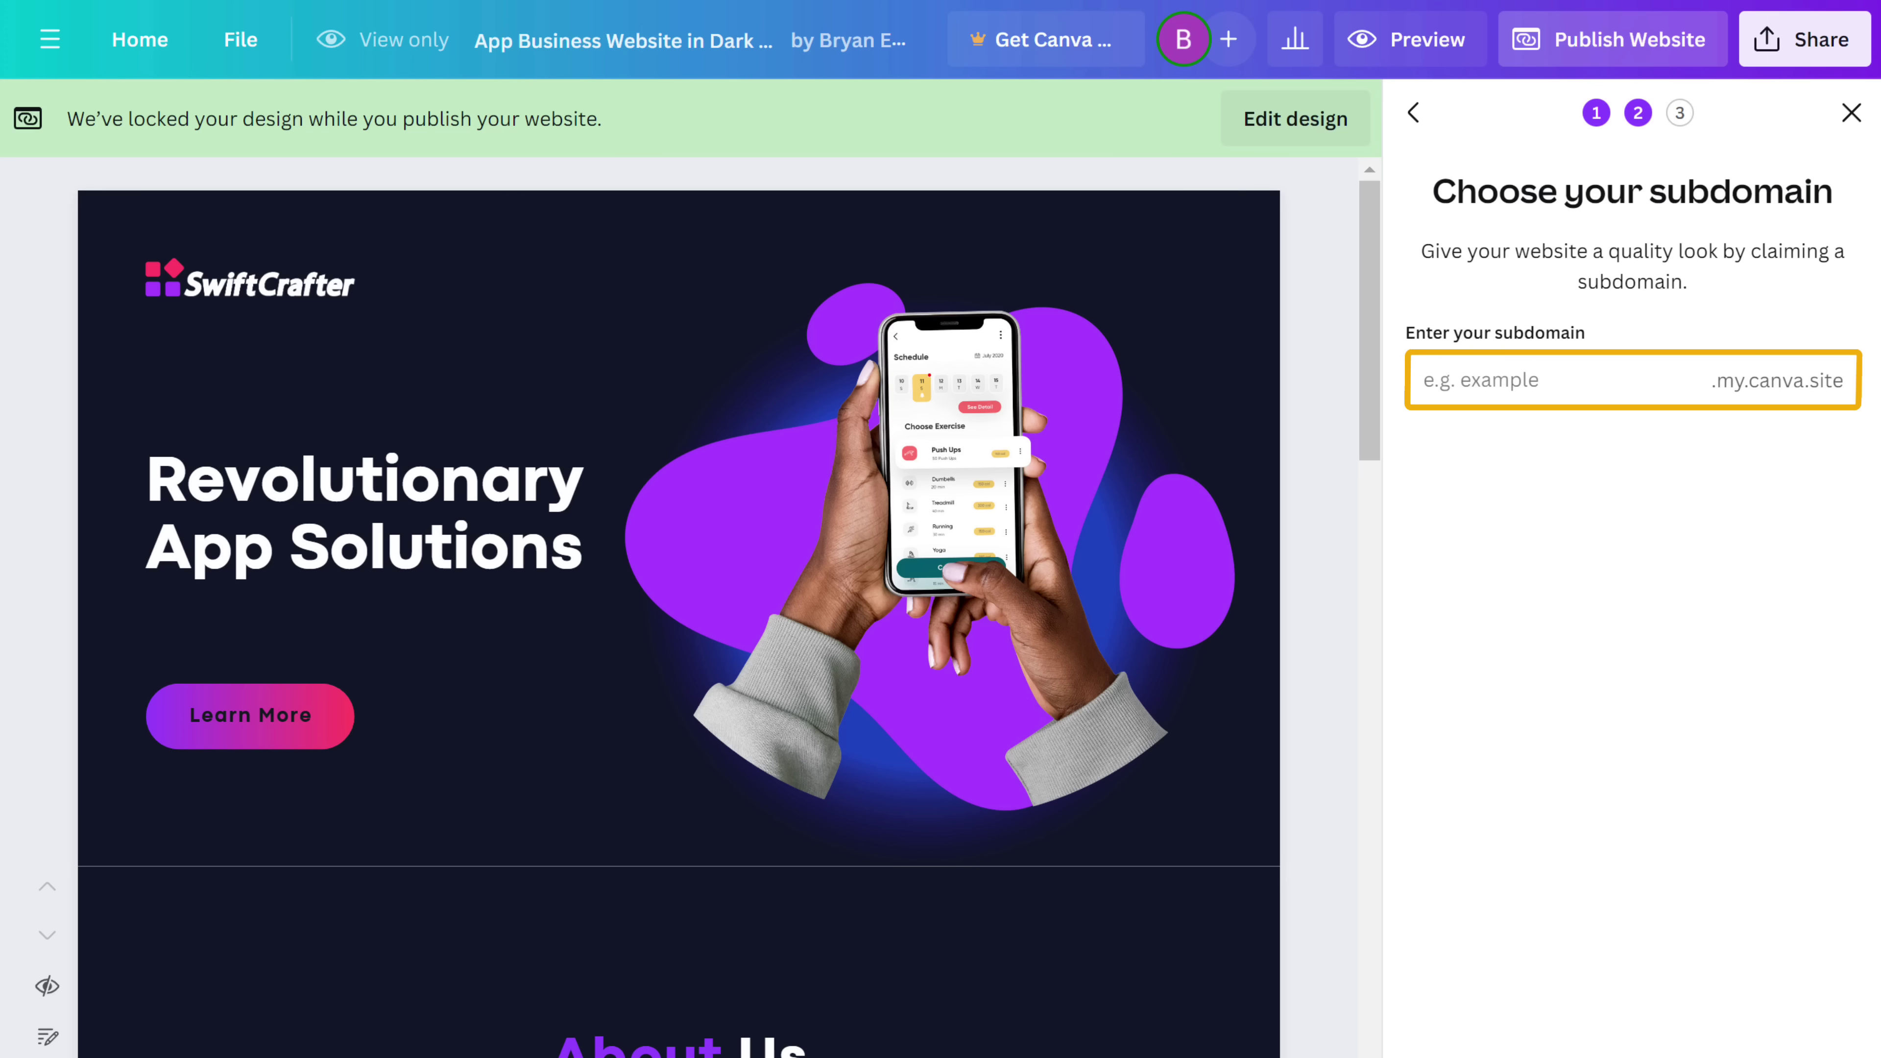
left_click(1421, 380)
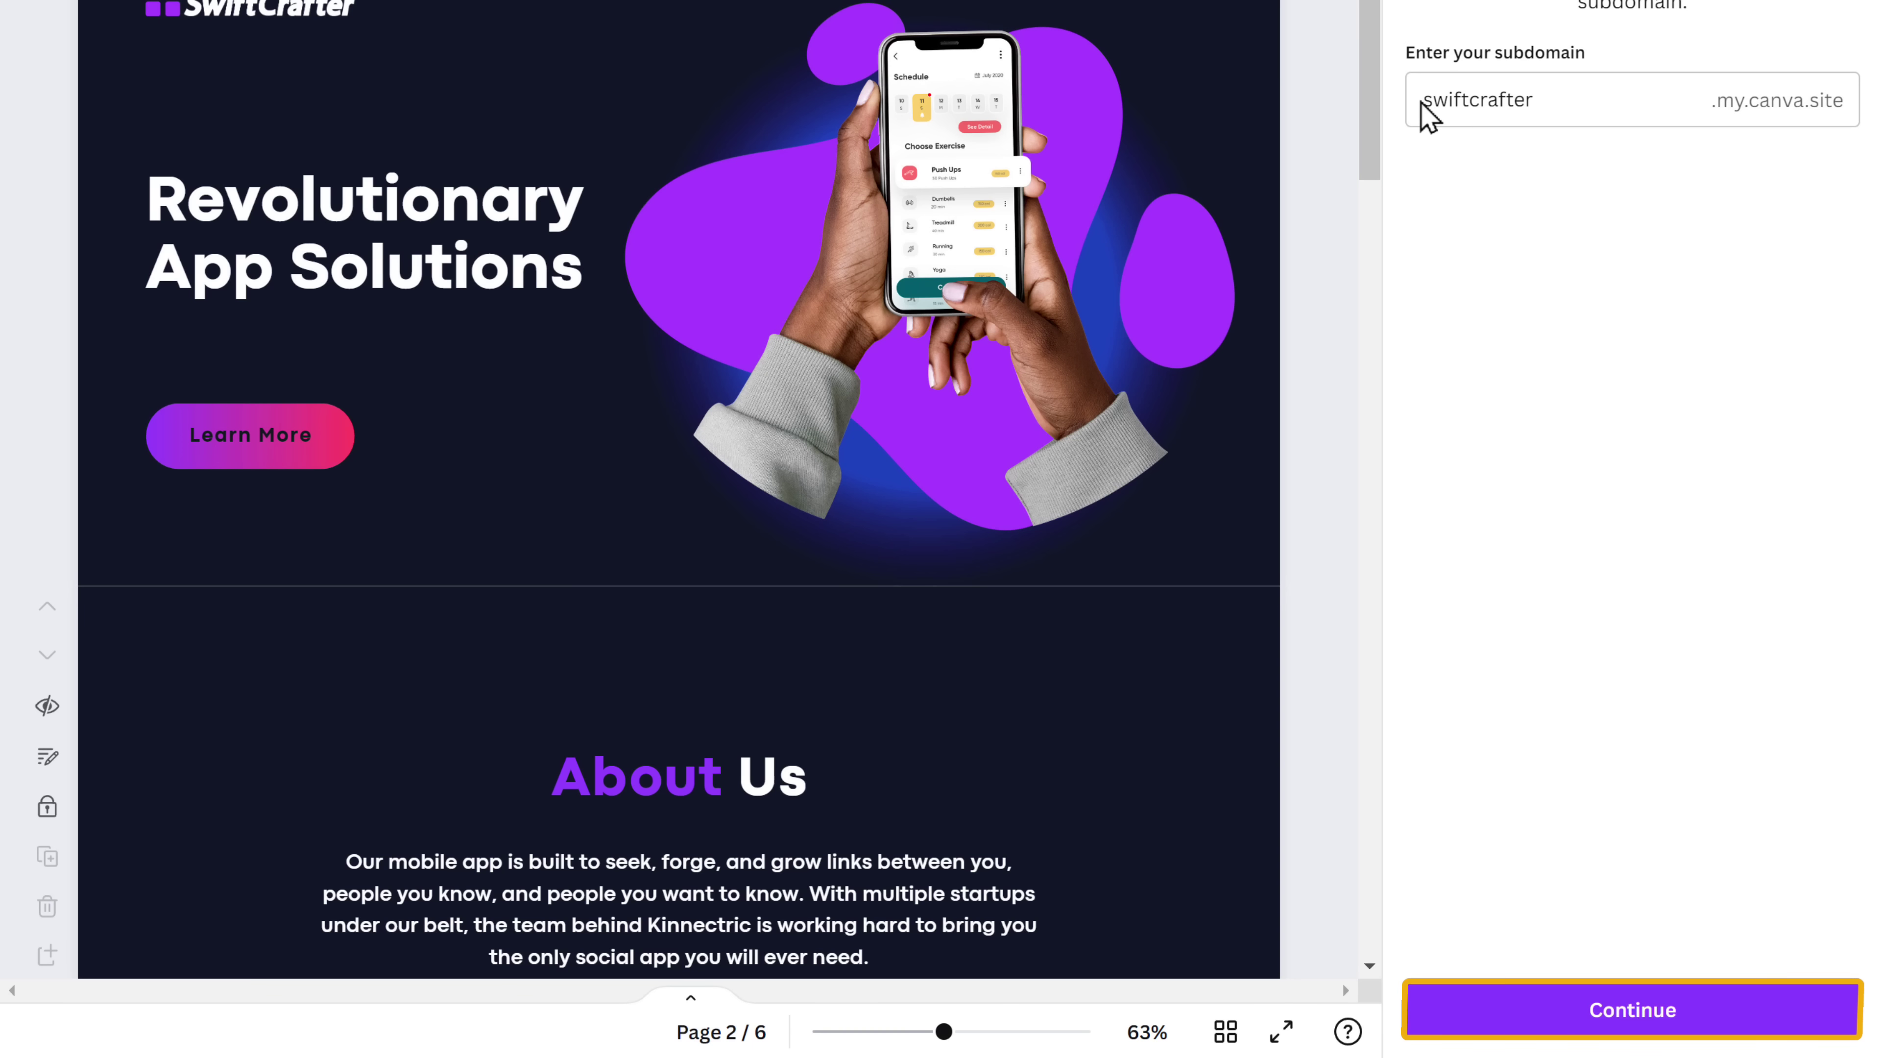
left_click(1633, 1015)
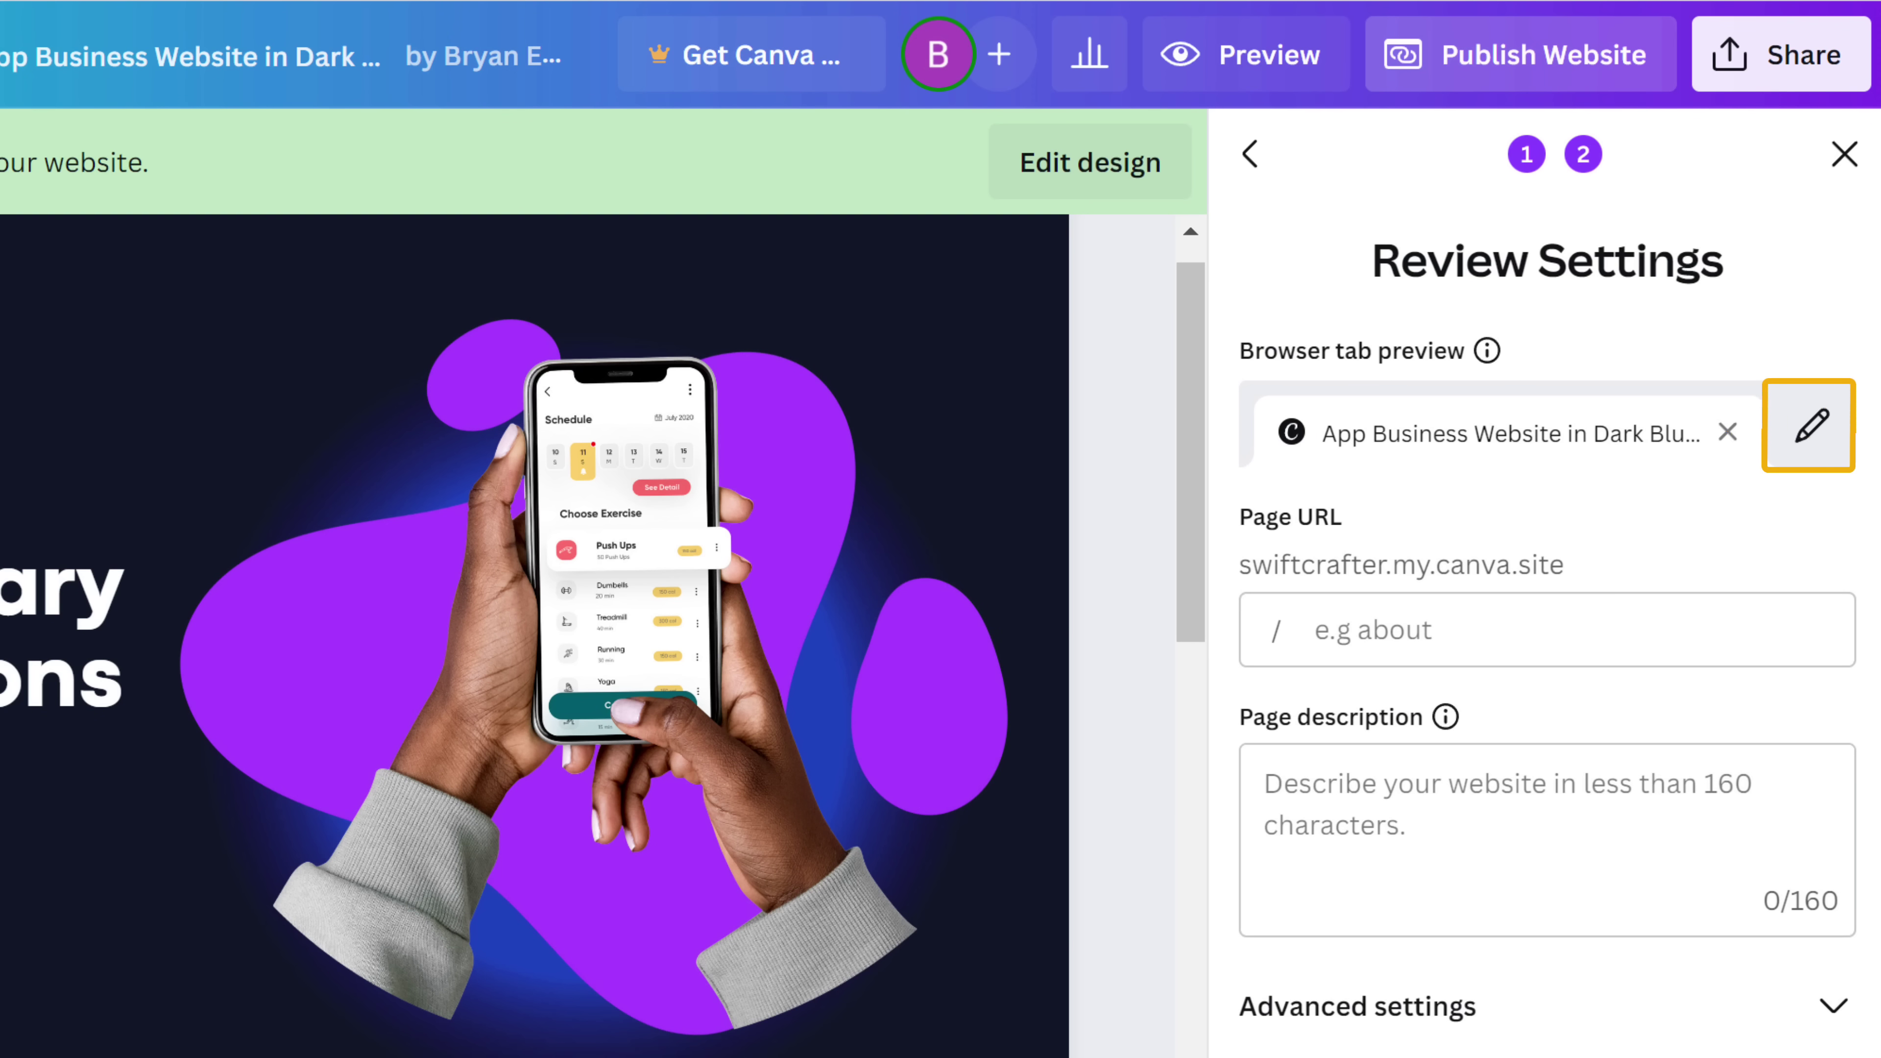
Step: Retitle the browser tab SwiftCrafter and upload the favicon image as the tab icon
left_click(1808, 445)
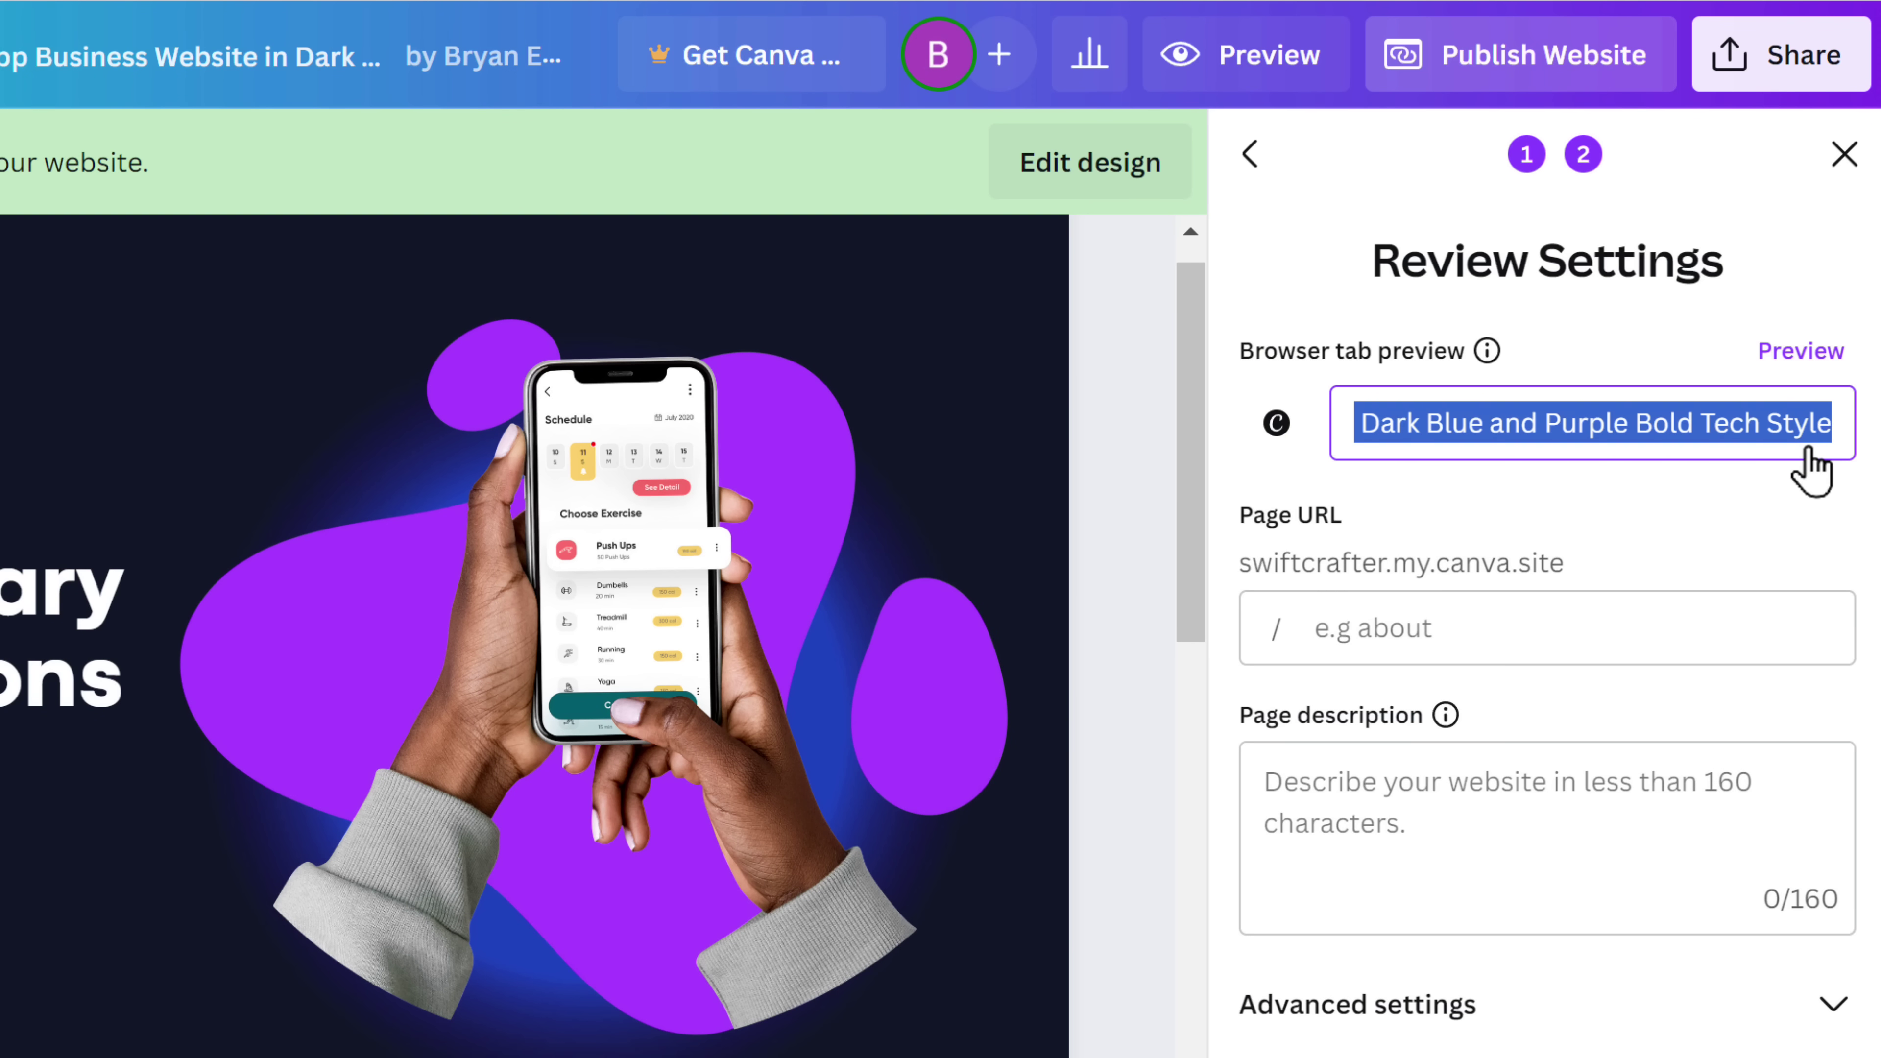
key("BackSpace")
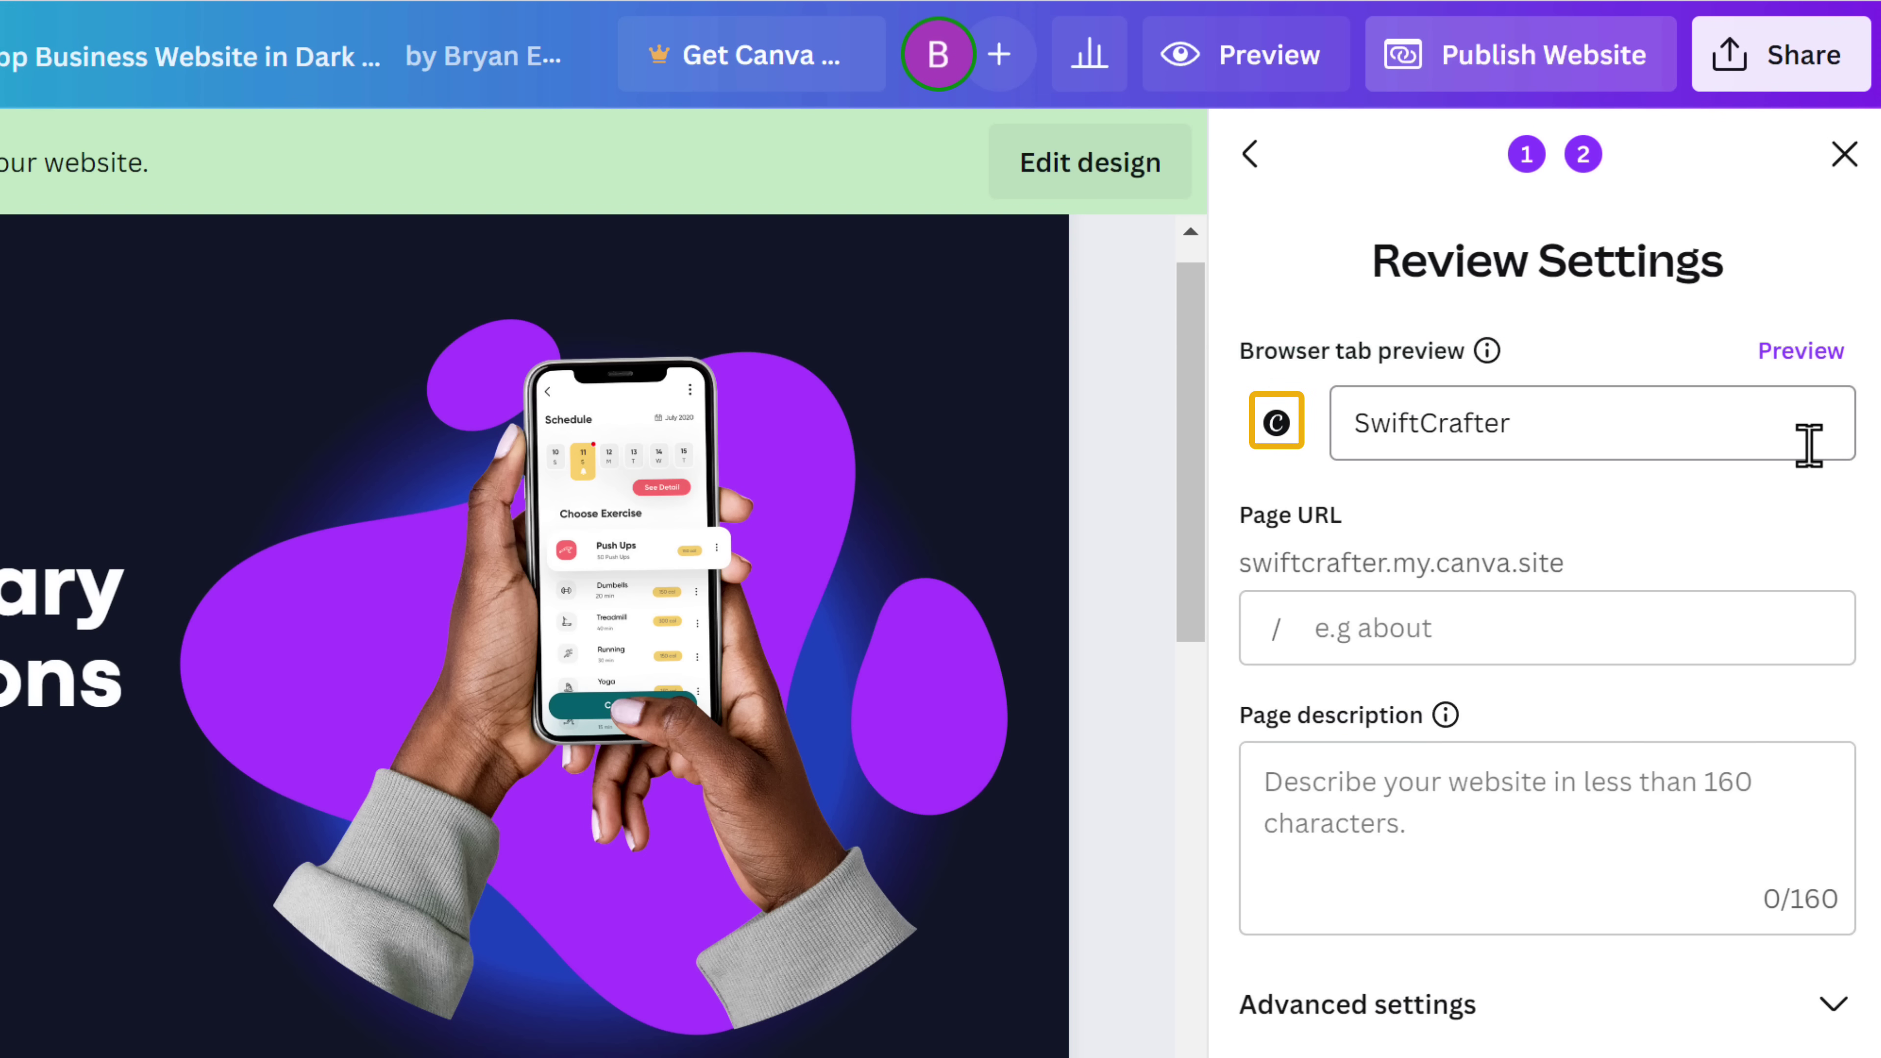
left_click(1278, 444)
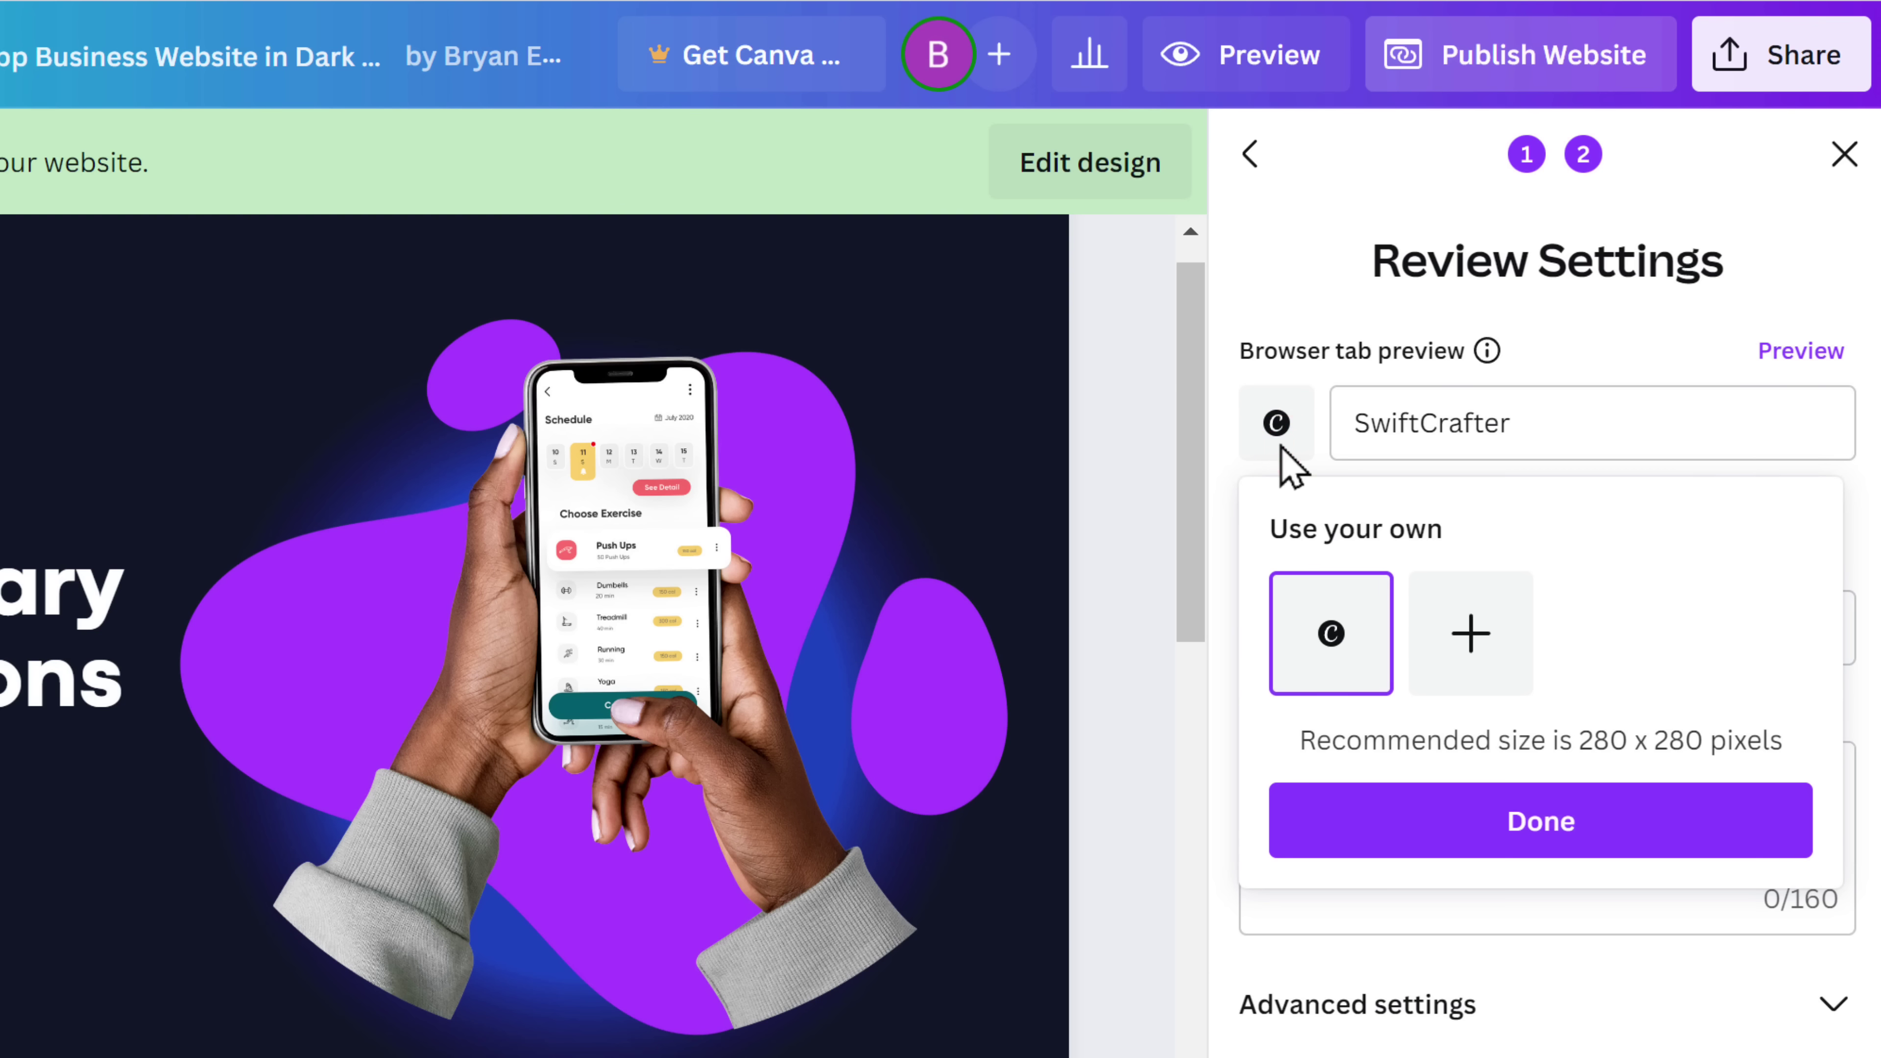
left_click(1476, 682)
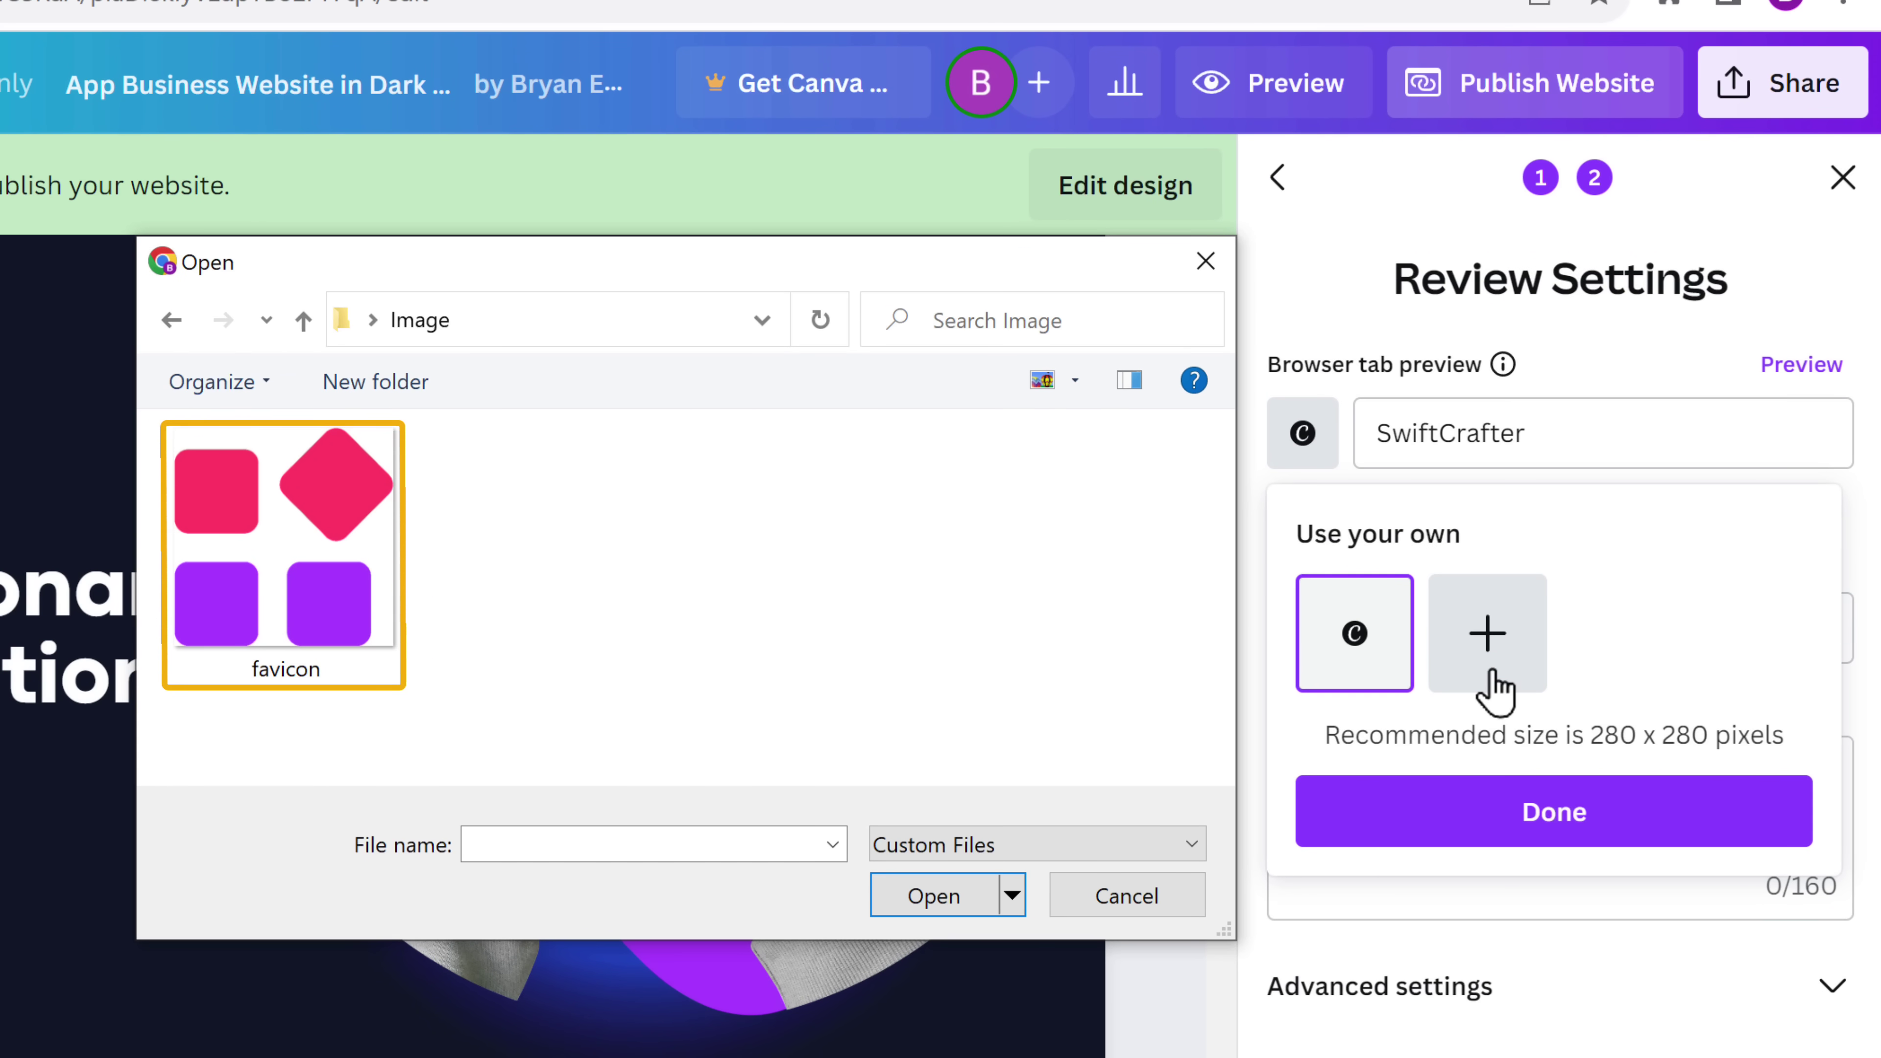
left_click(270, 543)
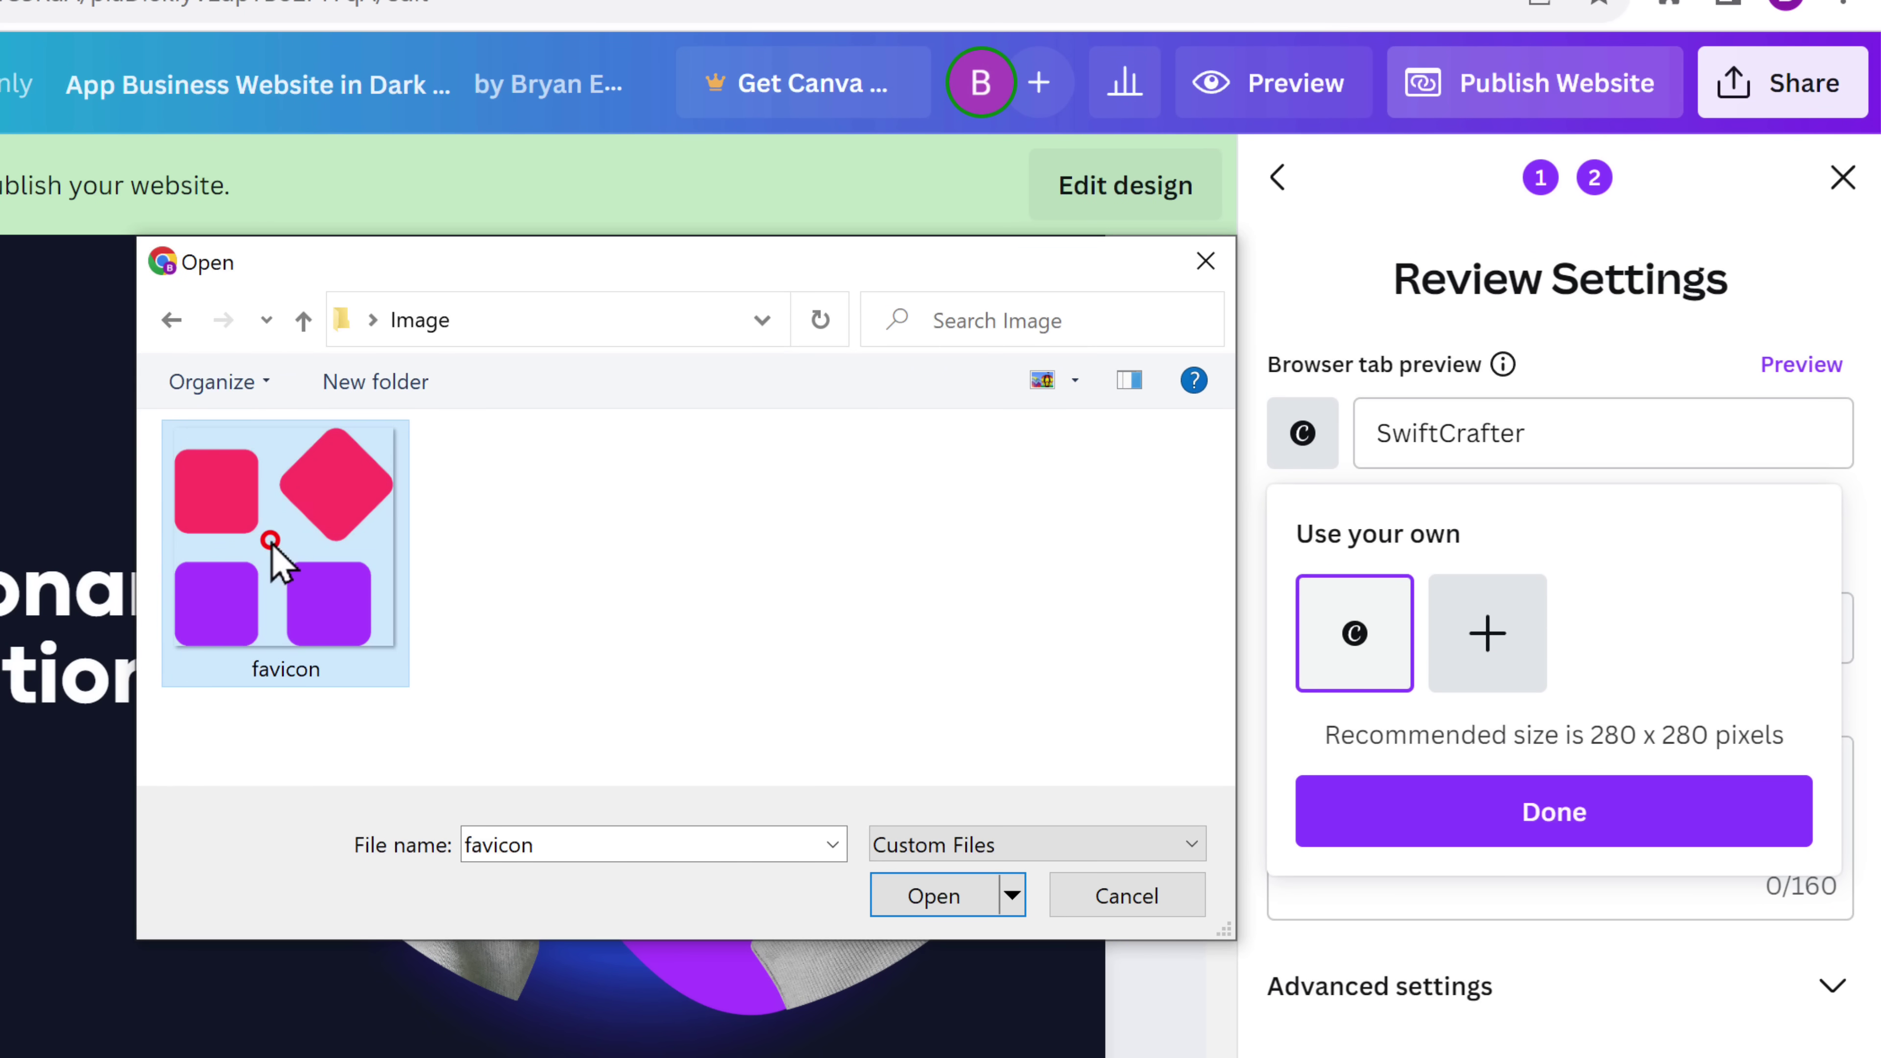
left_click(932, 898)
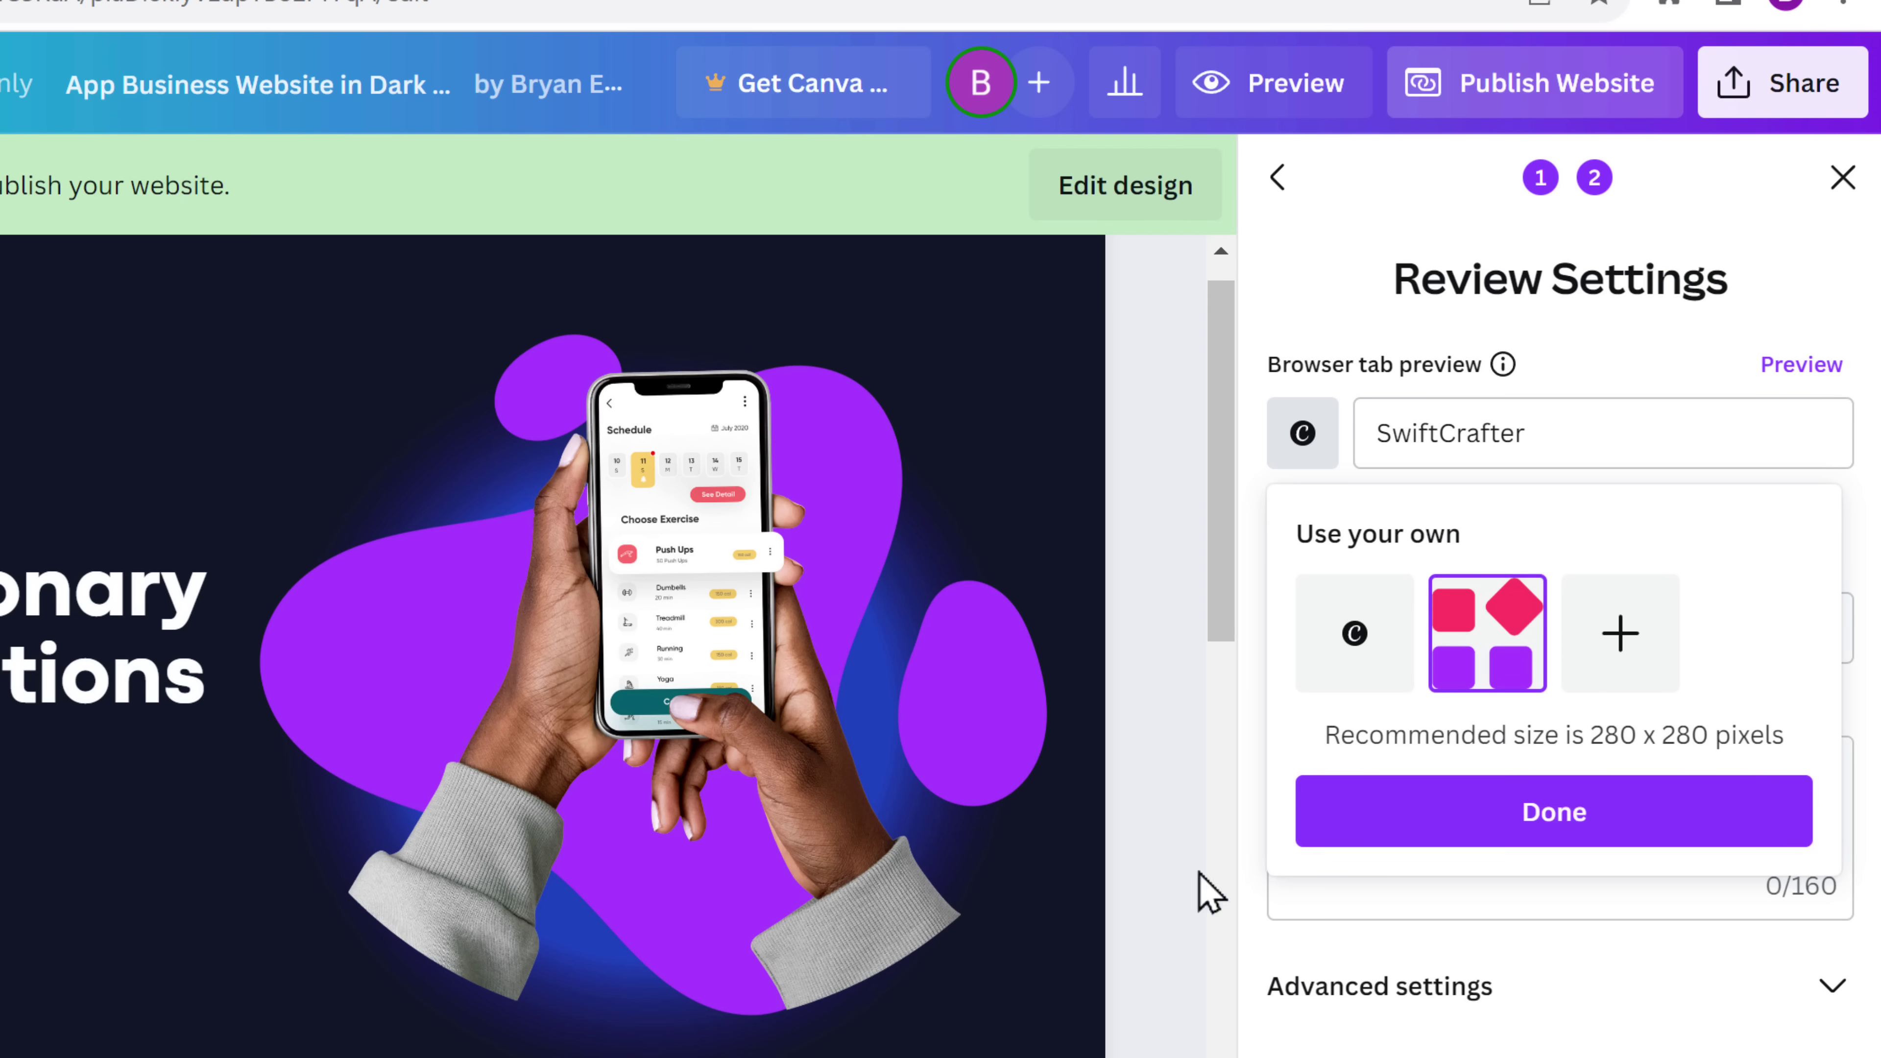
left_click(1555, 828)
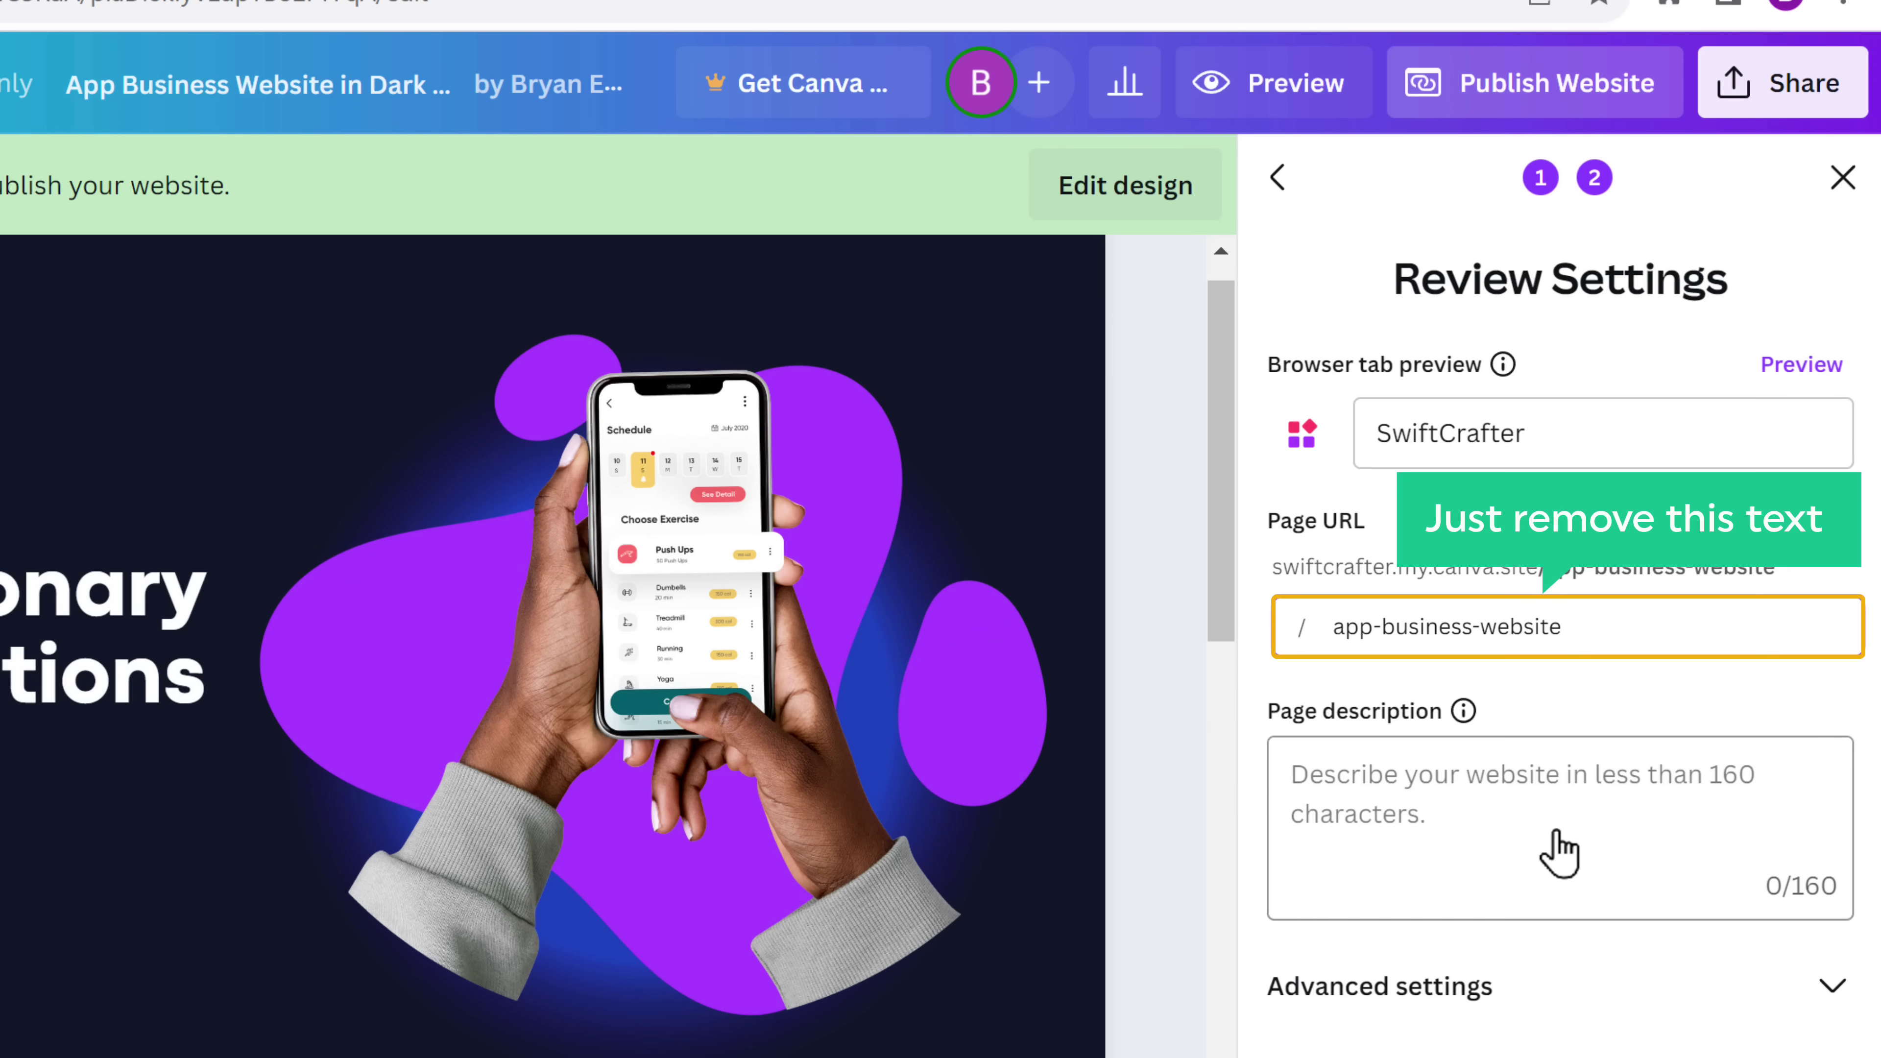
Step: Set the page URL to home, add the innovative-app-solutions description, and publish live
key("BackSpace")
key("BackSpace")
key("BackSpace")
key("BackSpace")
key("BackSpace")
key("BackSpace")
key("BackSpace")
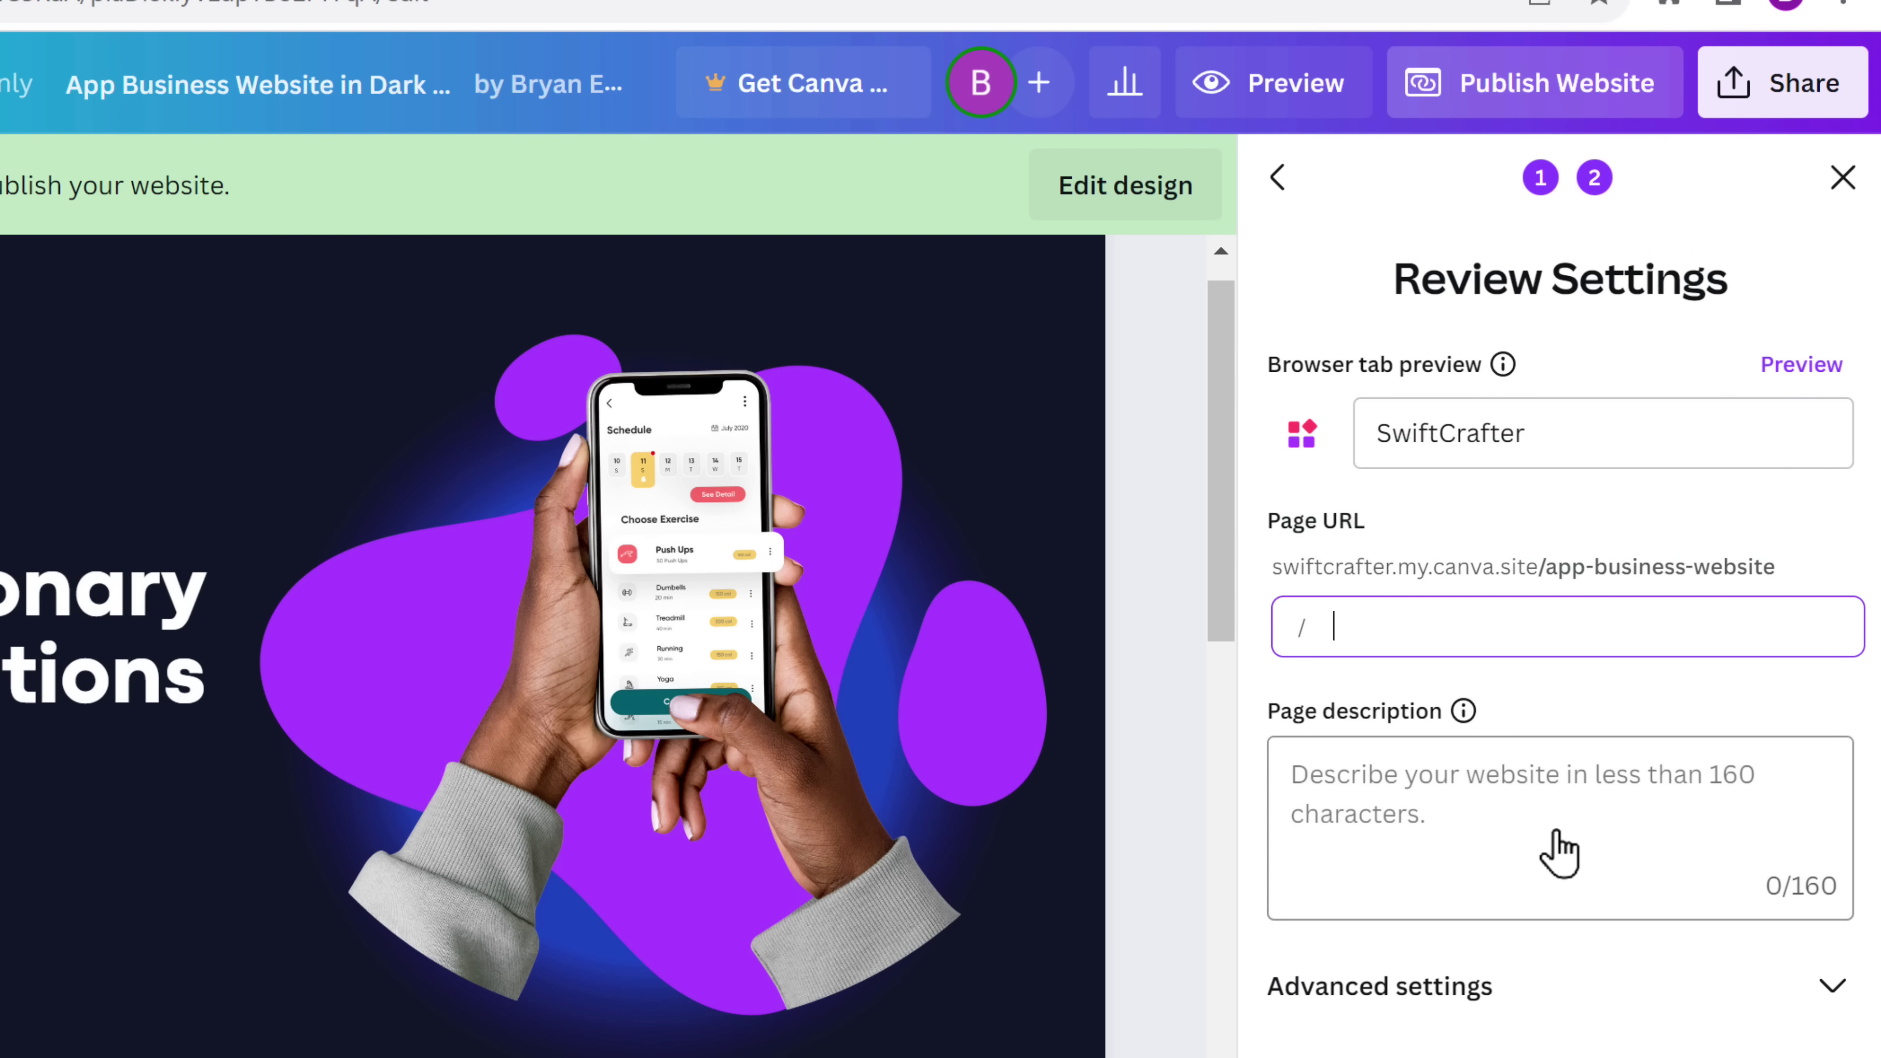
left_click(1559, 852)
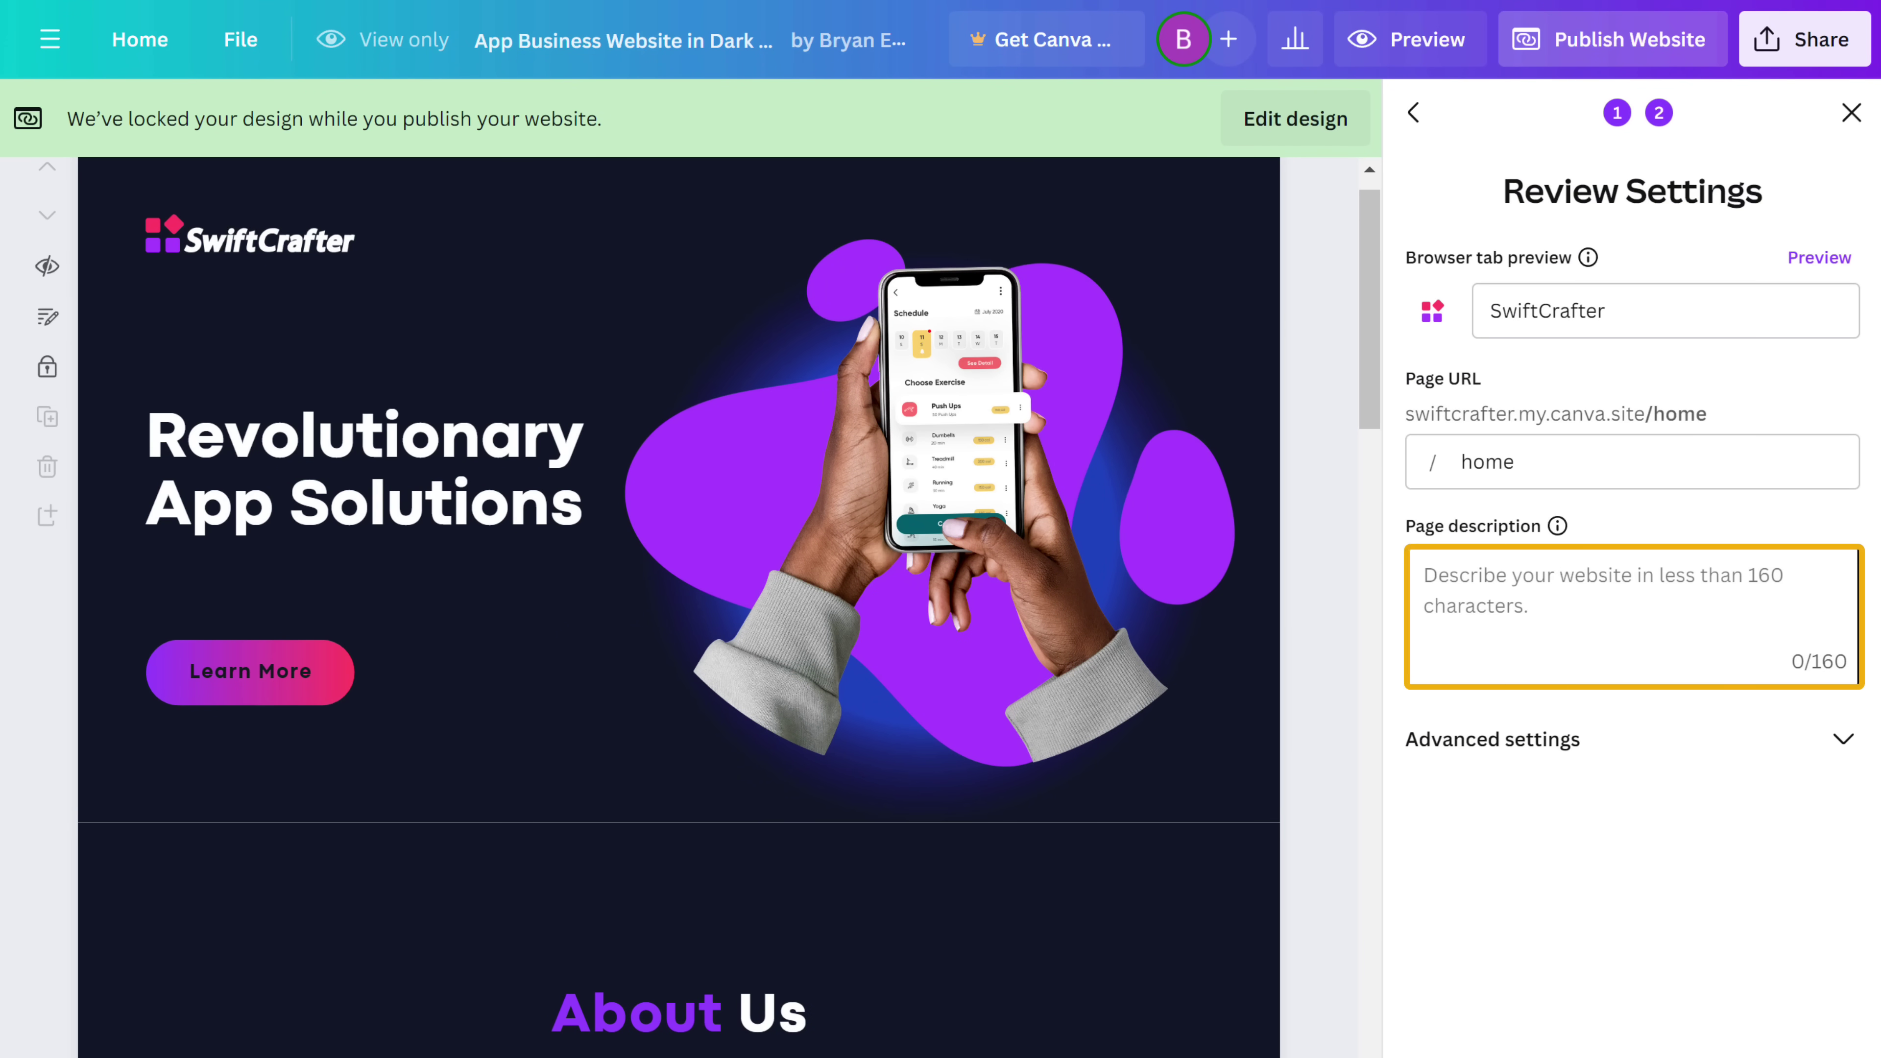
type("Swiftcrafter is an innovative app solutions provider committed to delivering cutting-edge technology tailored to meet modern business needs")
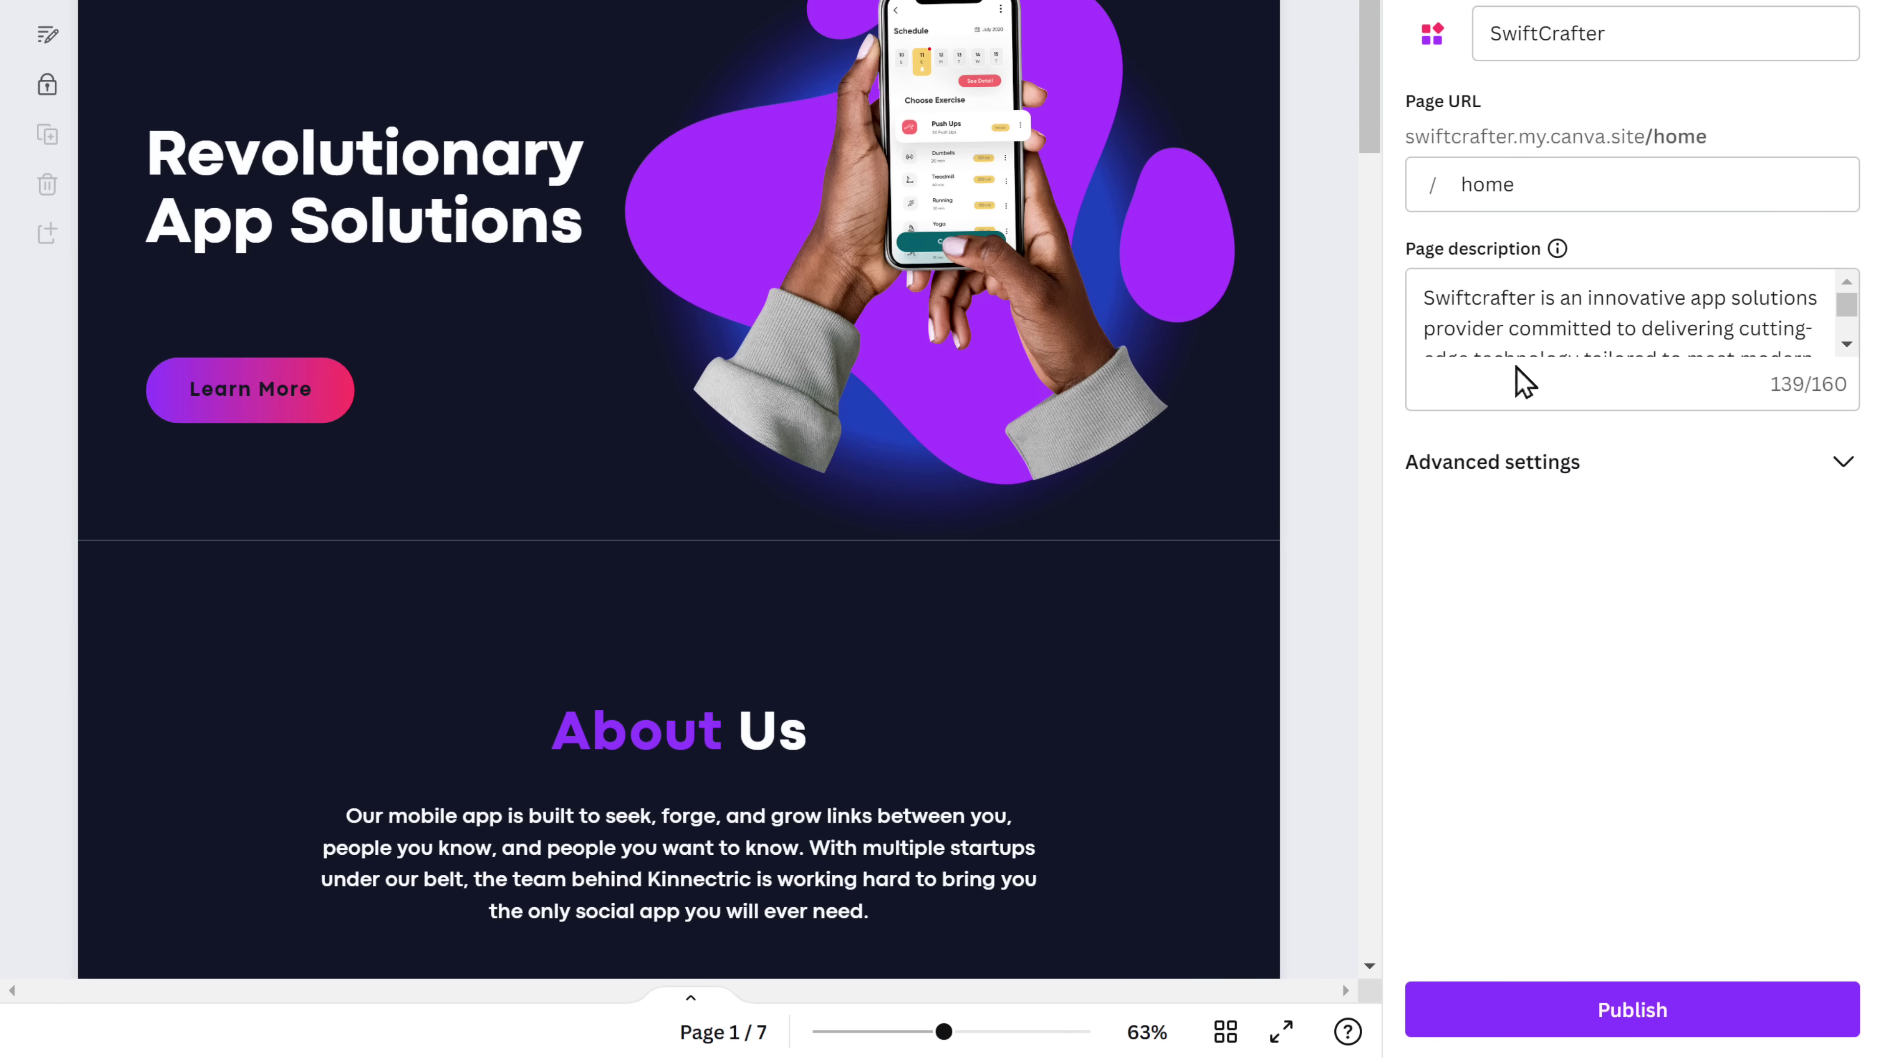
left_click(1662, 1020)
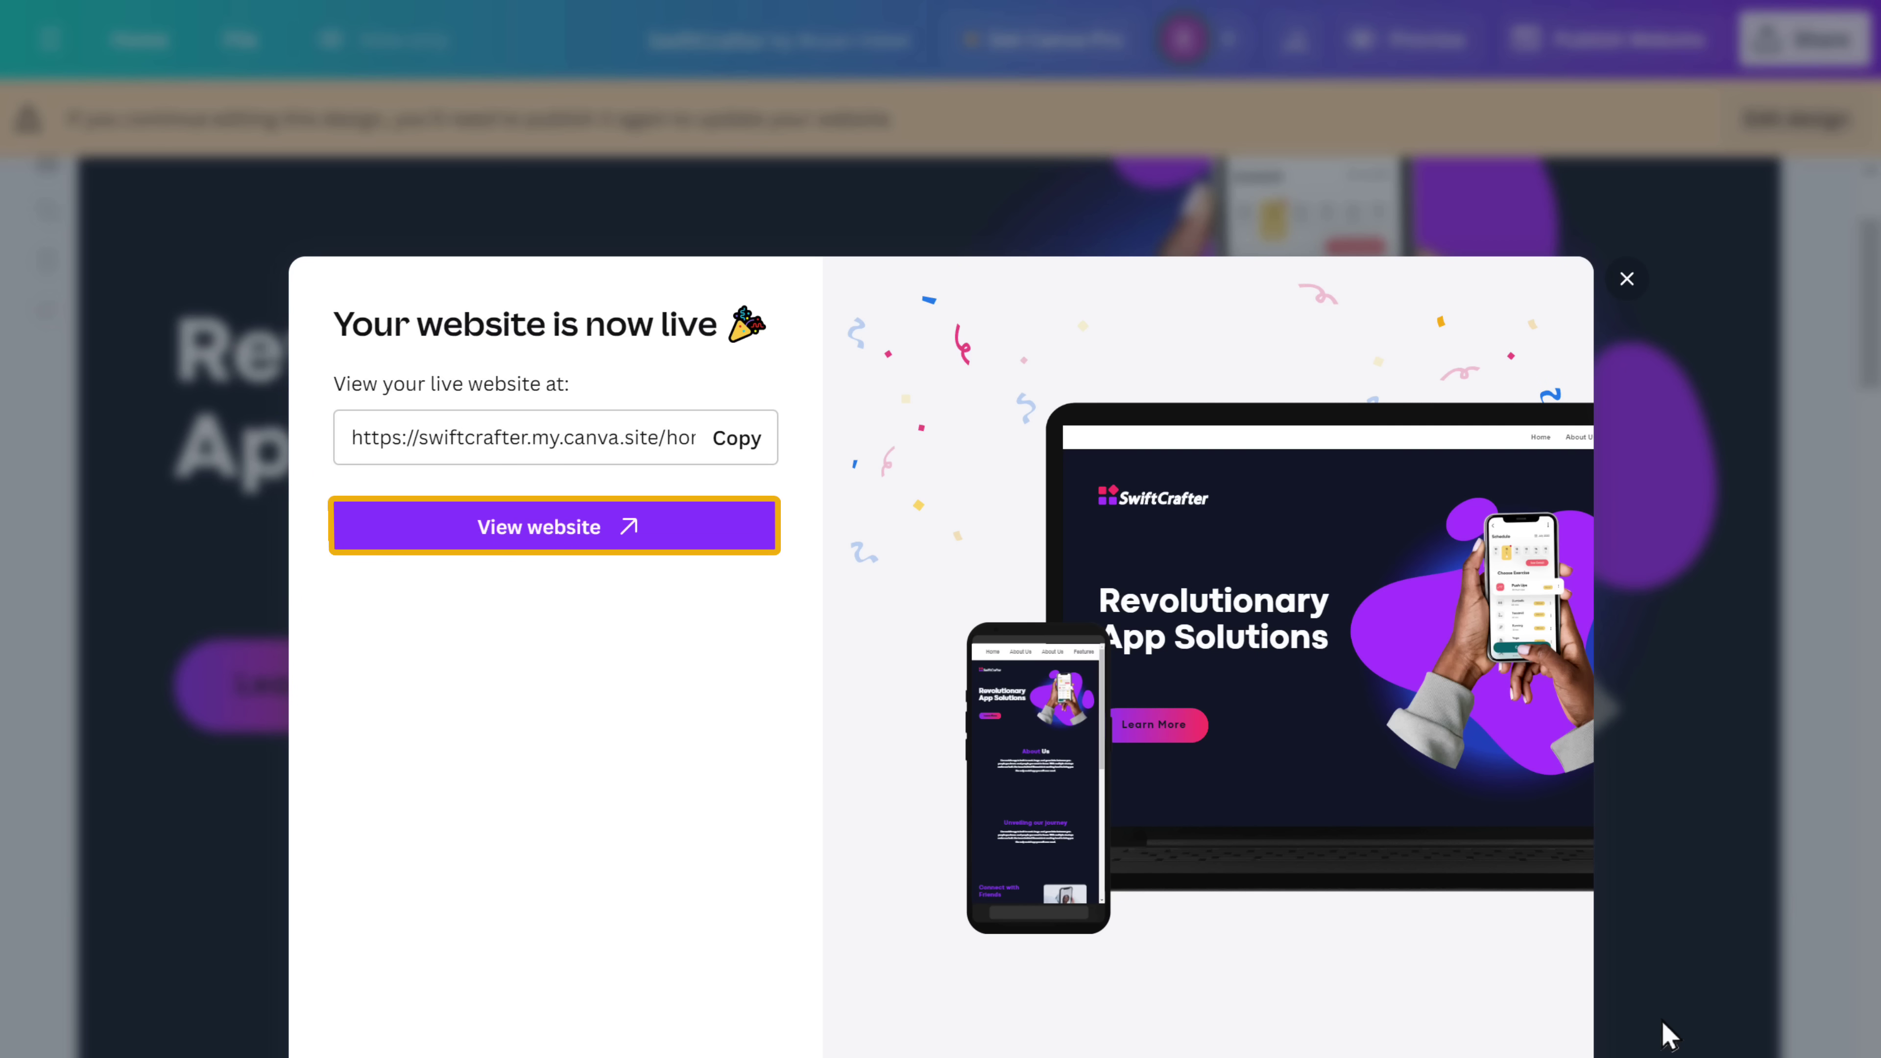
Step: View the live SwiftCrafter website and exit fullscreen to show the browser tabs
left_click(532, 527)
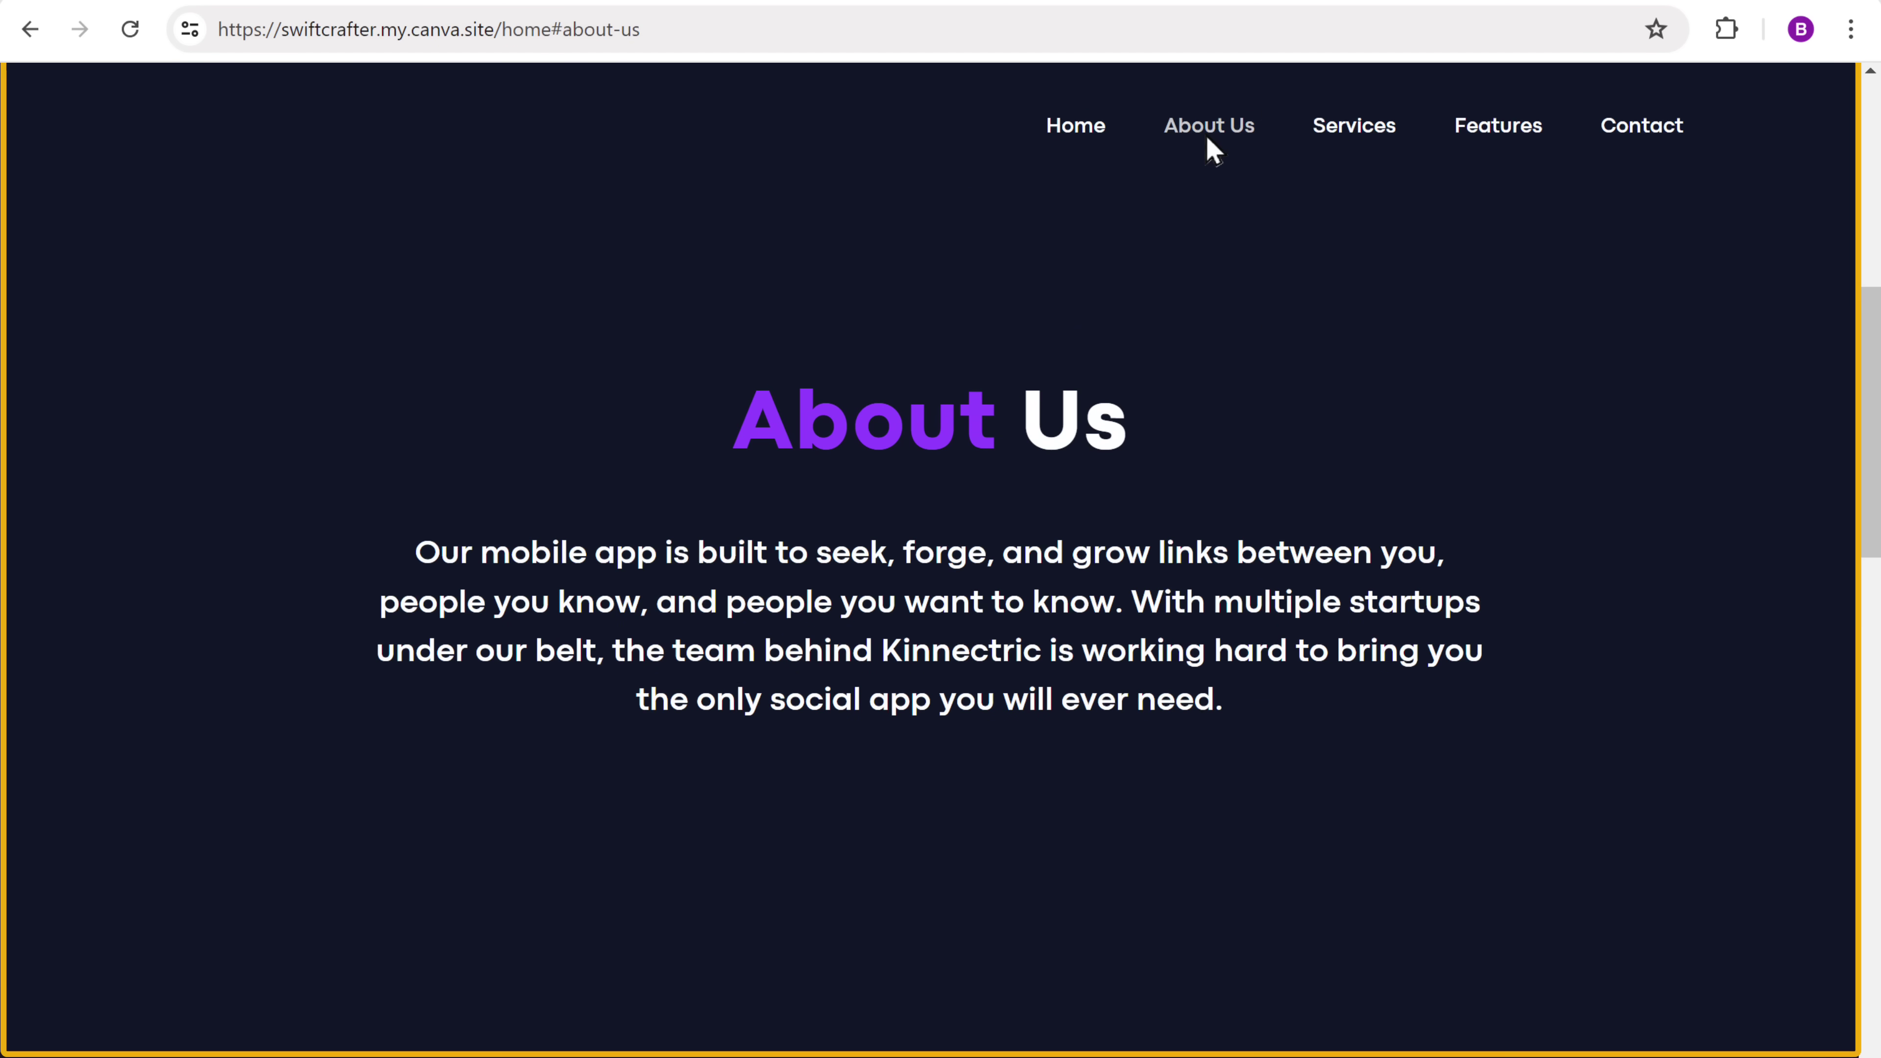
key("F11")
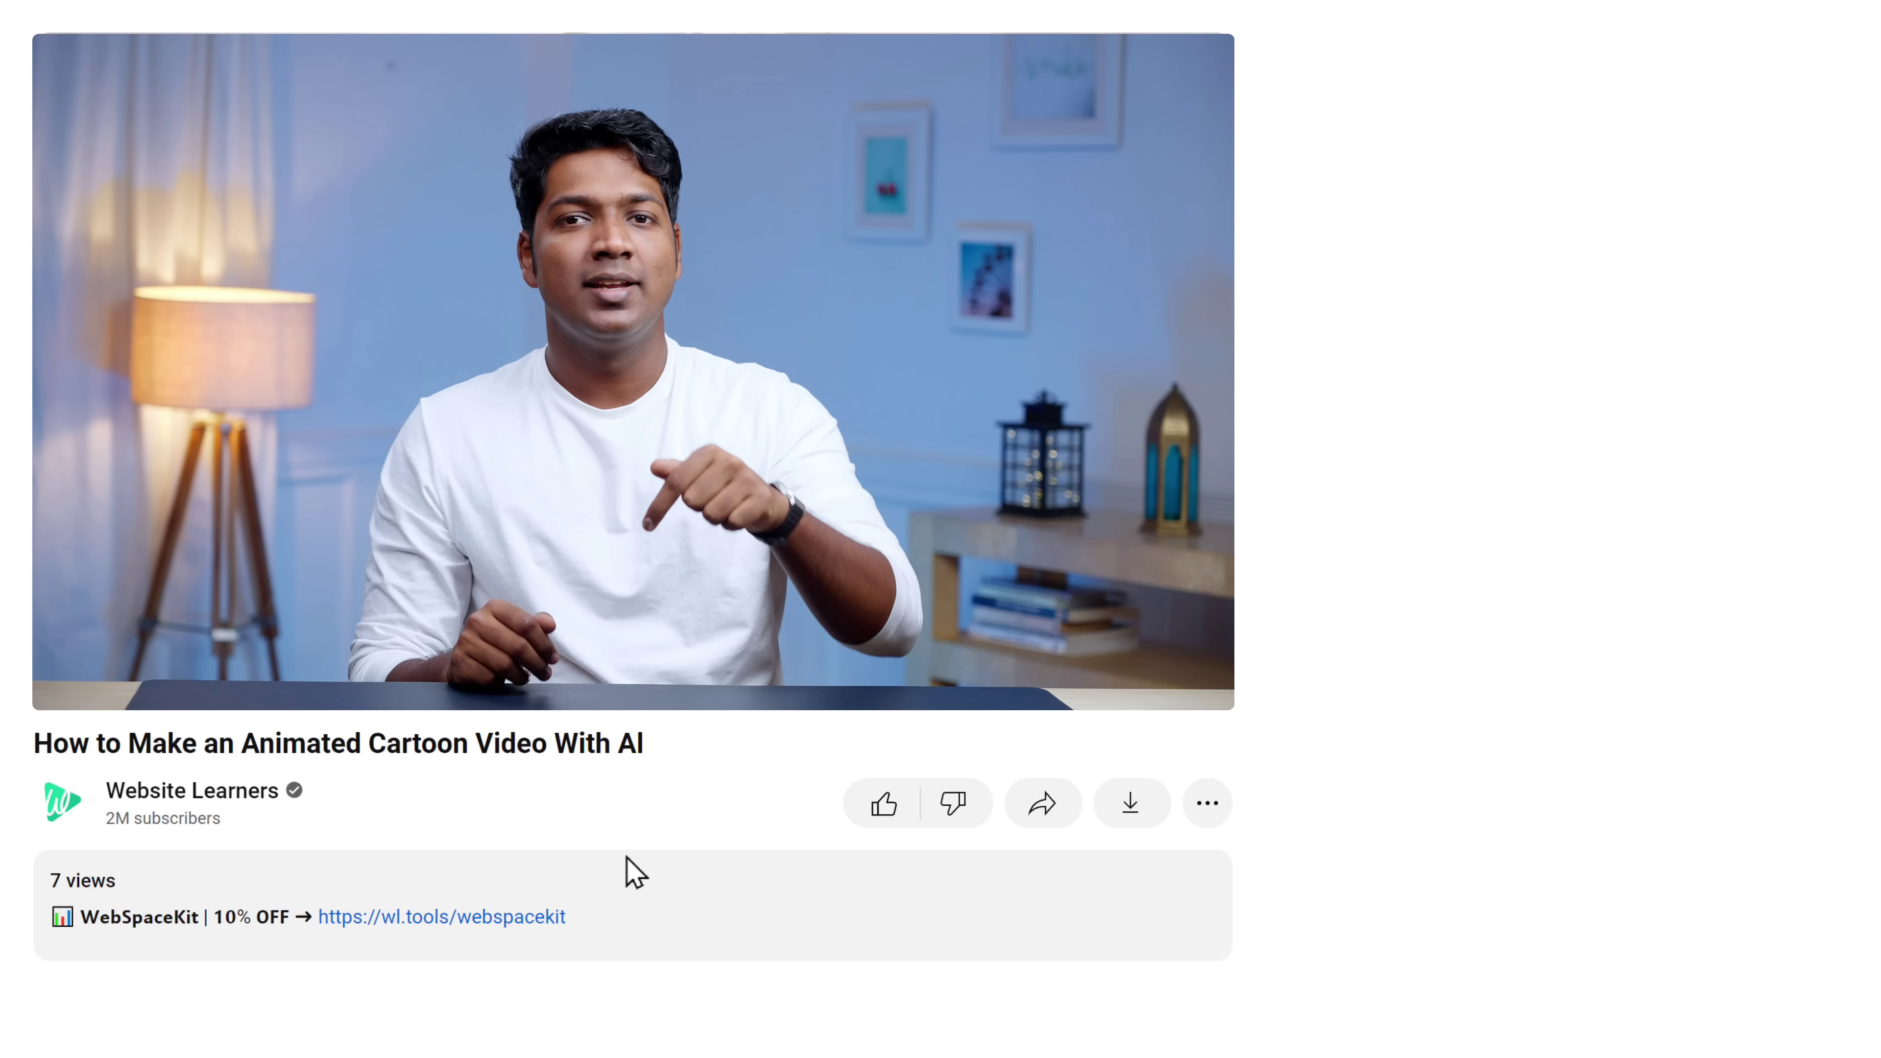
Step: Follow the WebSpaceKit link in the YouTube description to its 10%-off hosting page
left_click(515, 917)
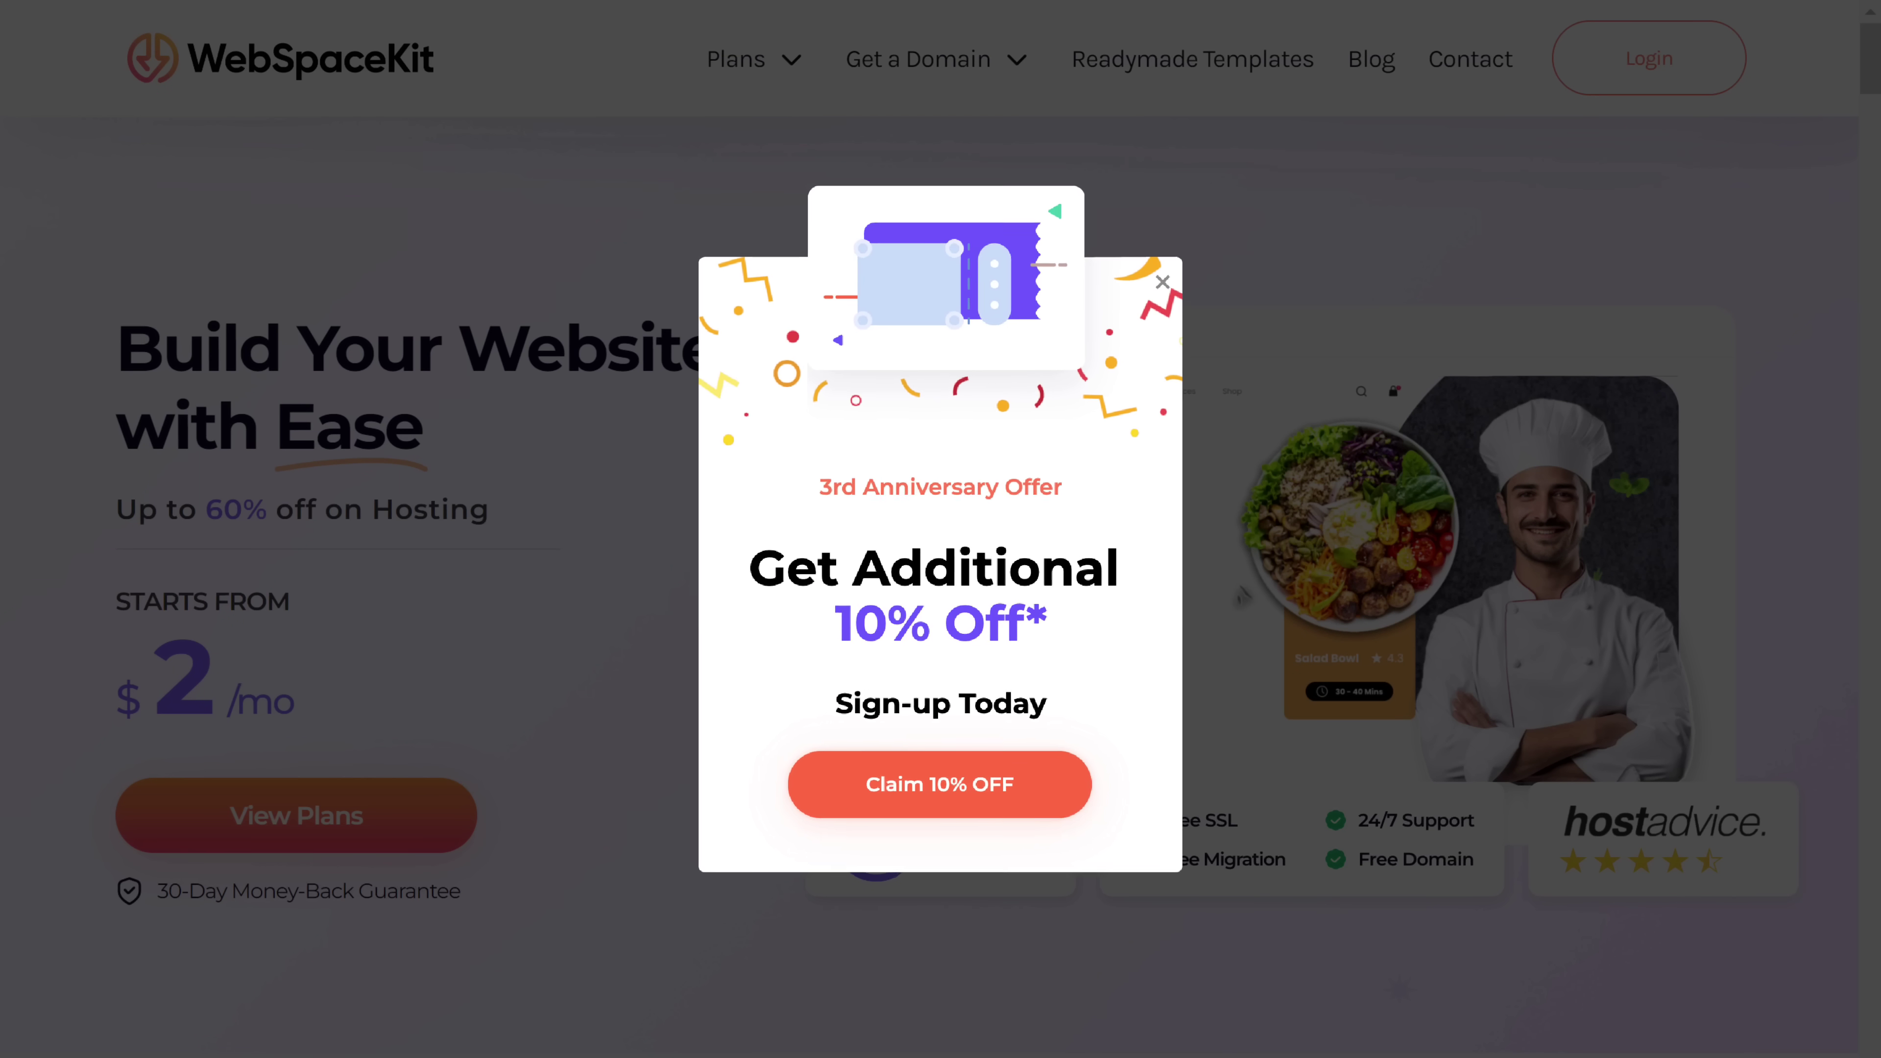